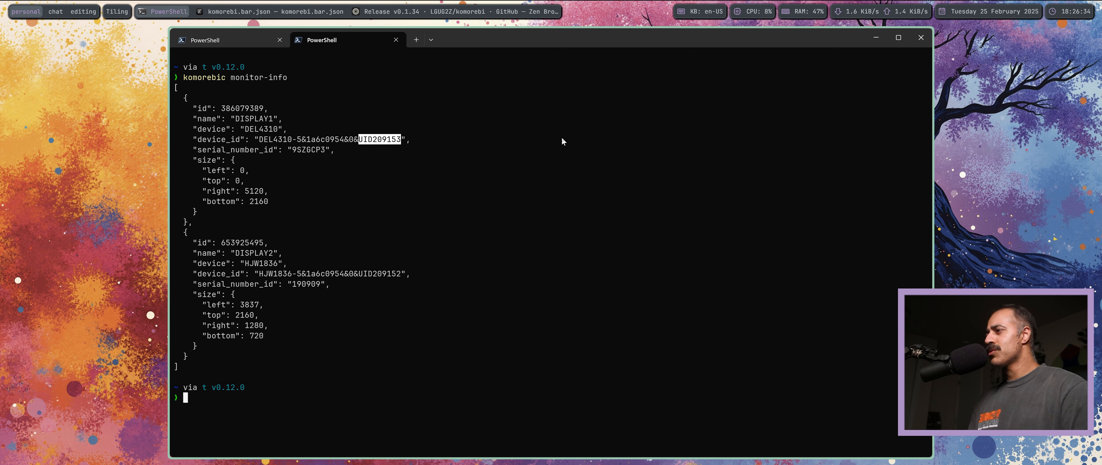
Examine the device ID, serial number and device fields of DISPLAY1 in the komorebic monitor-info output.
{"action": "left_click", "coordinate": [361, 138]}
{"action": "double_click", "coordinate": [361, 138]}
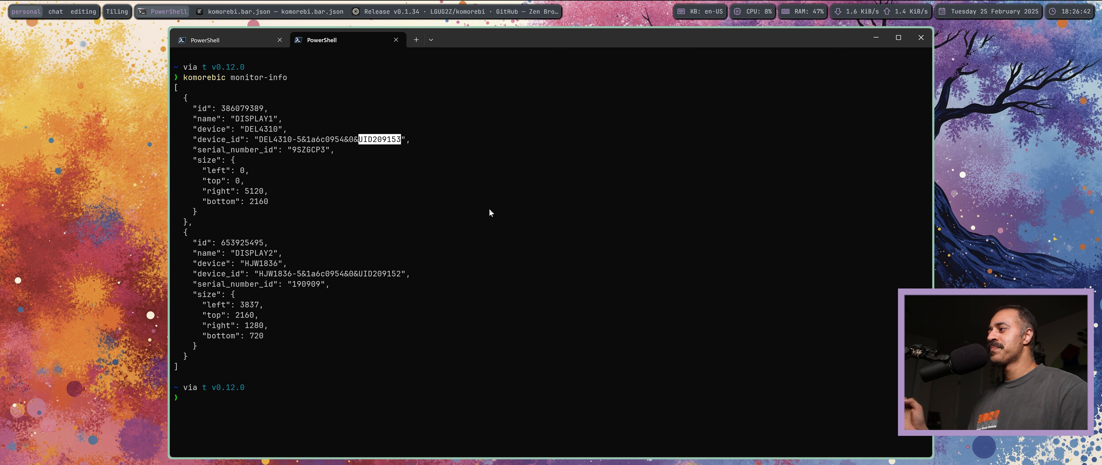
{"action": "left_click_drag", "start_coordinate": [293, 149], "coordinate": [322, 151]}
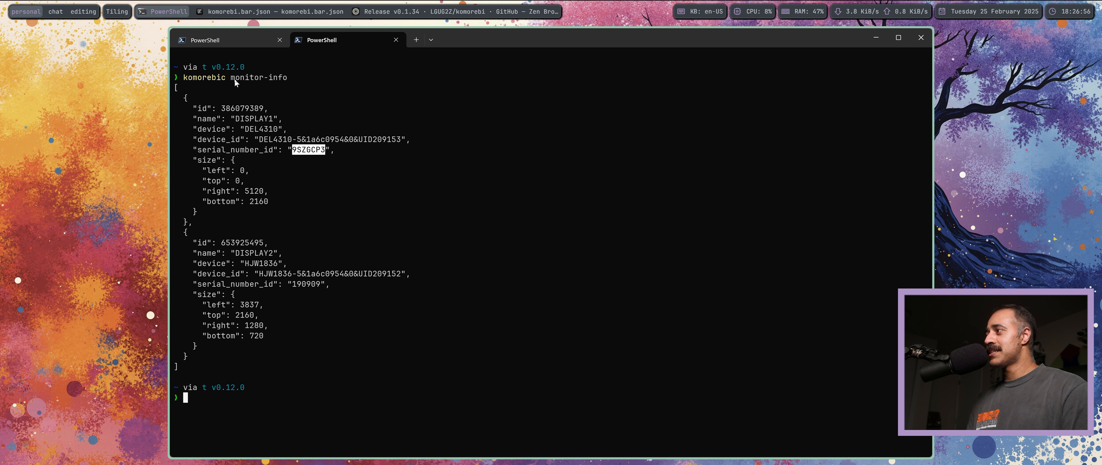
{"action": "left_click_drag", "start_coordinate": [198, 150], "coordinate": [326, 153]}
{"action": "left_click", "coordinate": [295, 153]}
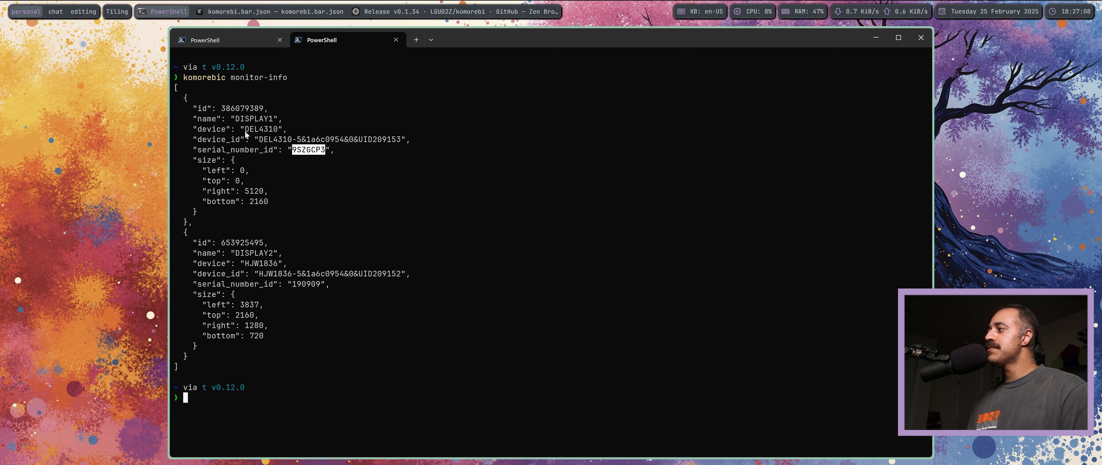
{"action": "left_click_drag", "start_coordinate": [244, 130], "coordinate": [278, 135]}
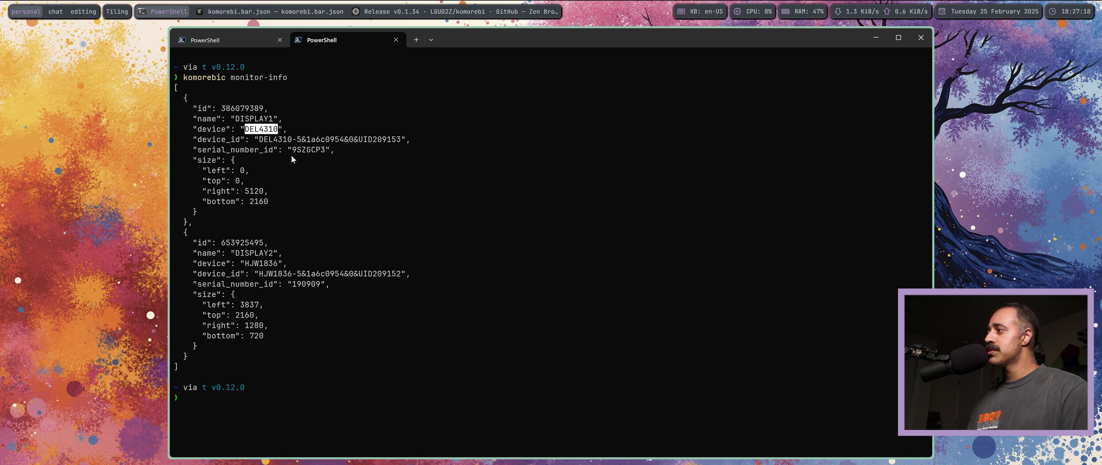
{"action": "left_click_drag", "start_coordinate": [293, 150], "coordinate": [326, 153]}
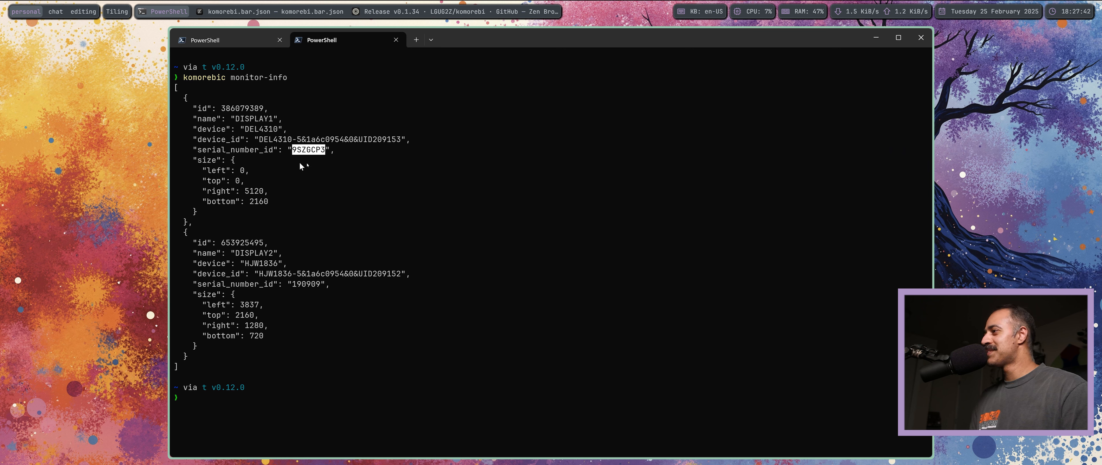
{"action": "left_click", "coordinate": [348, 151]}
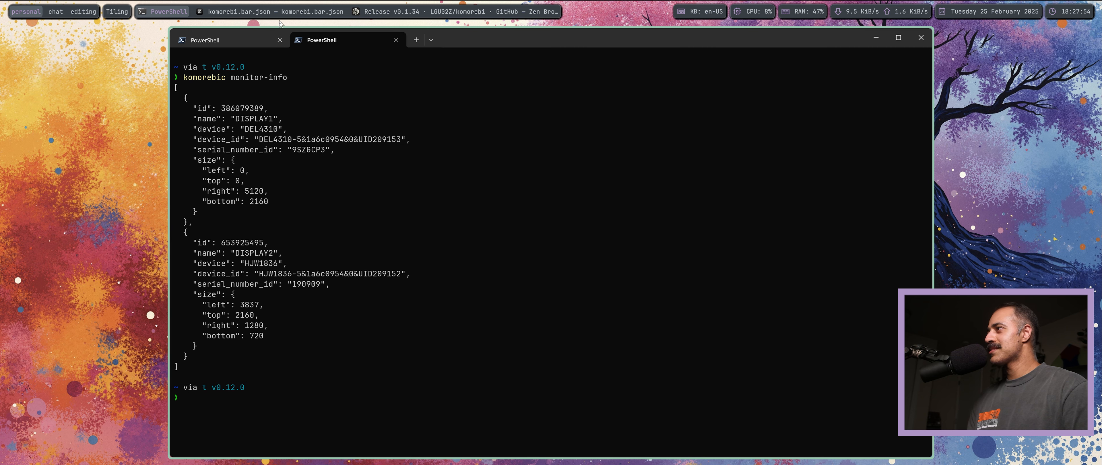
Switch to the komorebi v0.1.34 release page in Zen Browser and examine its Features list.
{"action": "left_click", "coordinate": [428, 12]}
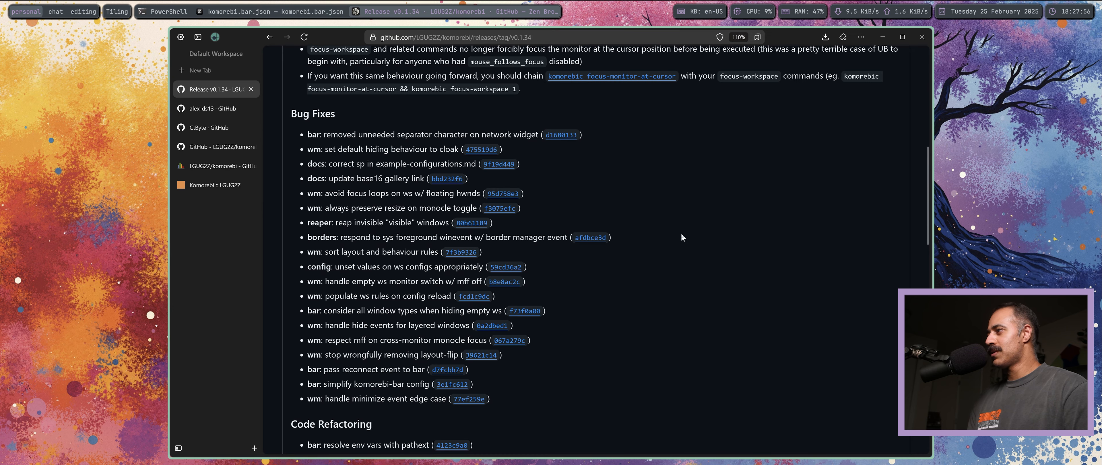
{"action": "scroll", "coordinate": [608, 267], "scroll_direction": "down", "scroll_amount": 2}
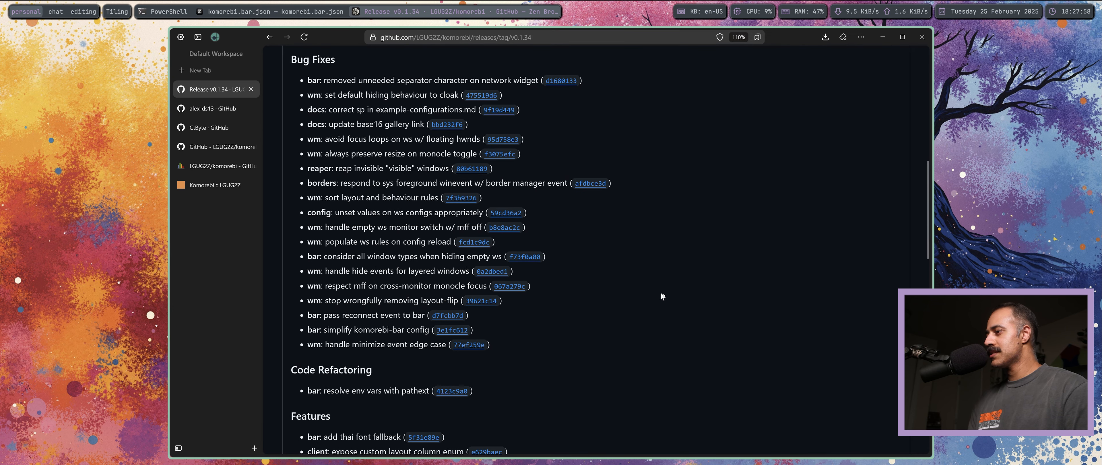
{"action": "scroll", "coordinate": [598, 238], "scroll_direction": "down", "scroll_amount": 10}
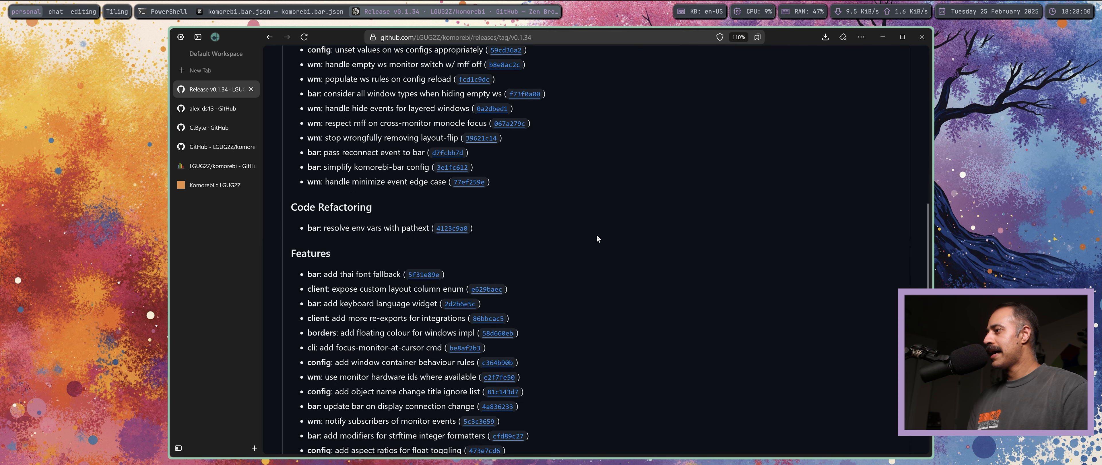
{"action": "scroll", "coordinate": [597, 238], "scroll_direction": "down", "scroll_amount": 3}
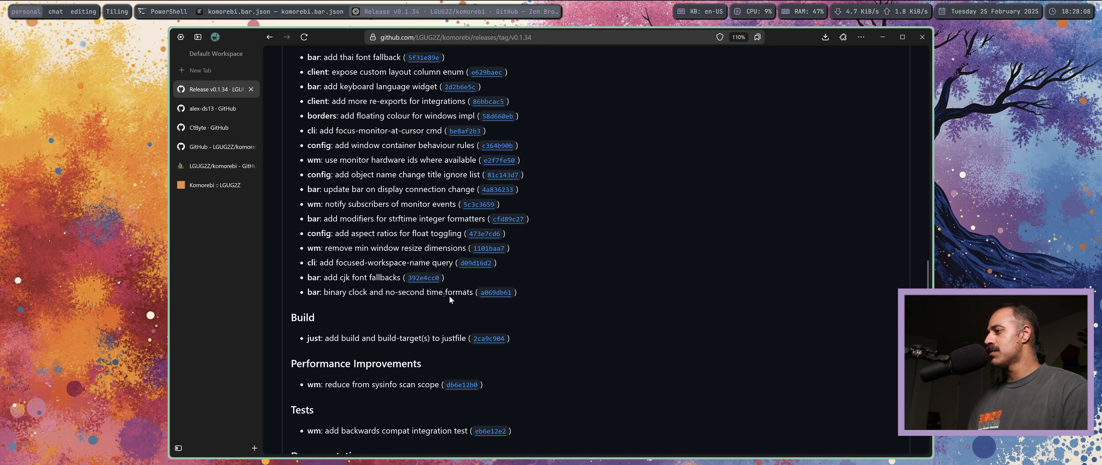
{"action": "scroll", "coordinate": [626, 322], "scroll_direction": "up", "scroll_amount": 1}
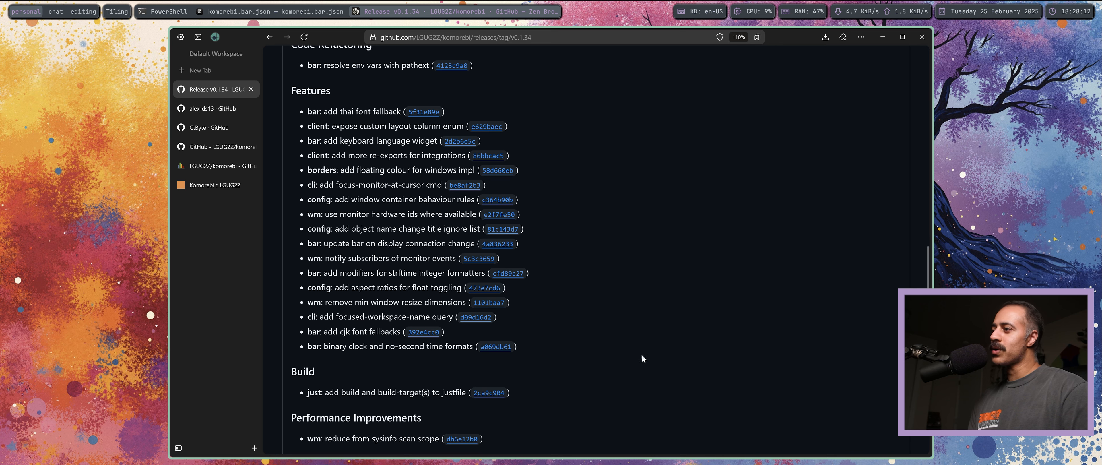
{"action": "scroll", "coordinate": [610, 356], "scroll_direction": "up", "scroll_amount": 3}
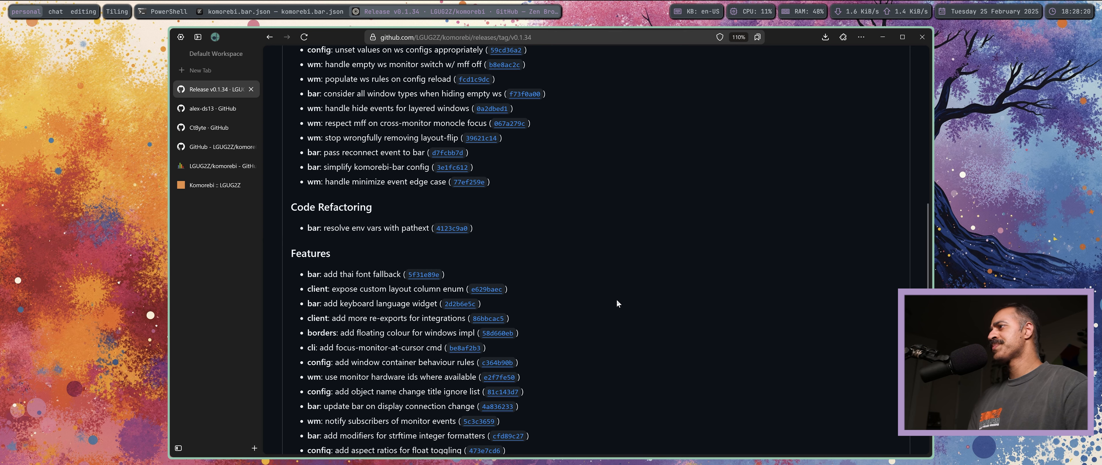
Review the v0.1.34 release page from its heading through the Notes and the Bug Fixes list.
{"action": "scroll", "coordinate": [617, 299], "scroll_direction": "up", "scroll_amount": 15}
{"action": "scroll", "coordinate": [502, 239], "scroll_direction": "up", "scroll_amount": 3}
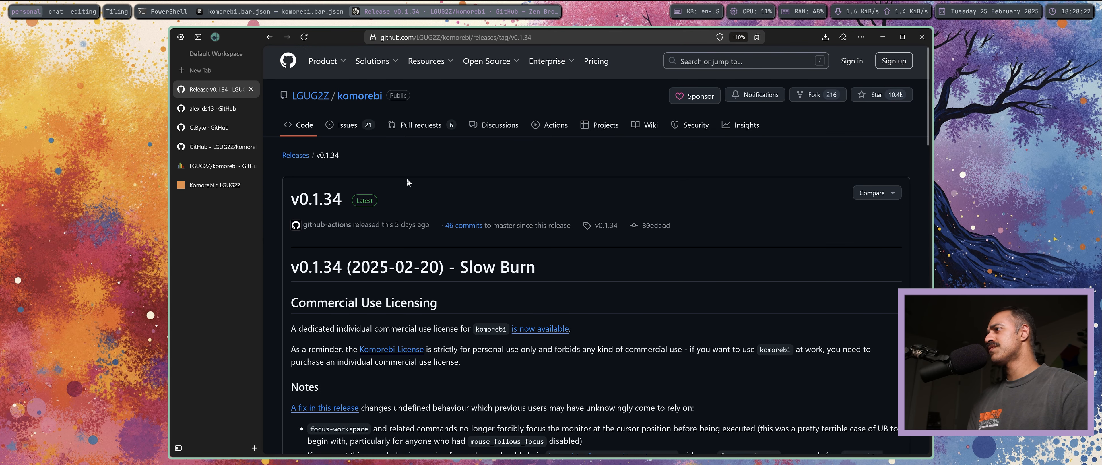
{"action": "scroll", "coordinate": [608, 368], "scroll_direction": "down", "scroll_amount": 5}
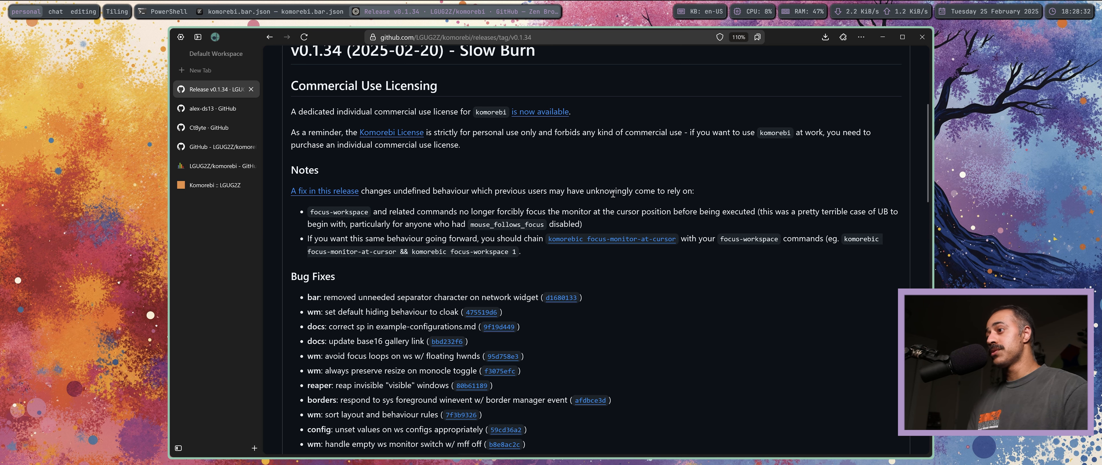
{"action": "scroll", "coordinate": [599, 236], "scroll_direction": "down", "scroll_amount": 3}
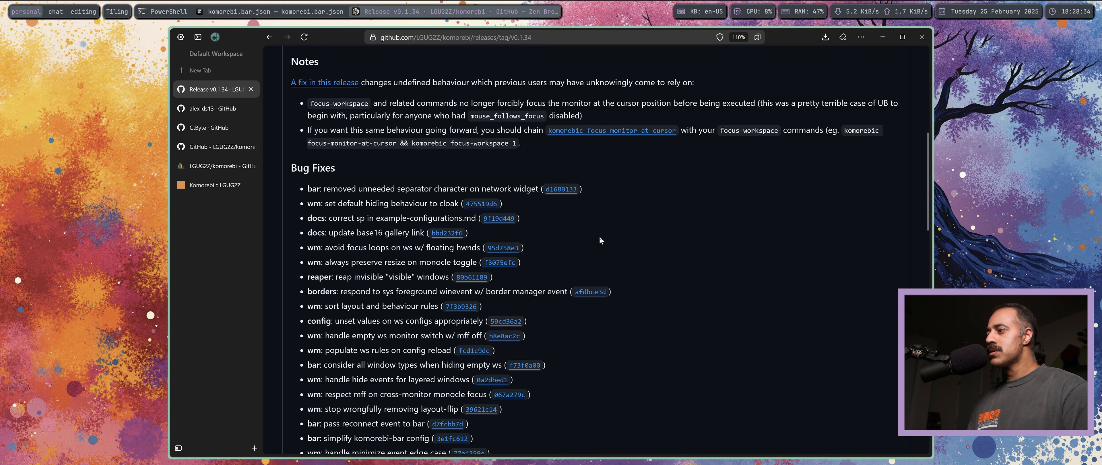
{"action": "scroll", "coordinate": [671, 265], "scroll_direction": "down", "scroll_amount": 2}
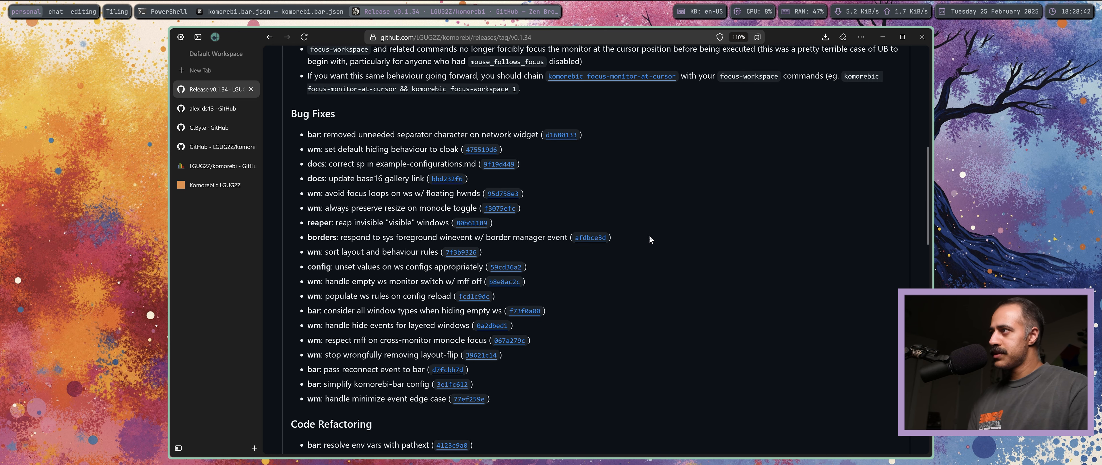
Float the browser window over the komorebi.bar.json editor, move it around, and return it to the tiled stack.
{"action": "key", "text": "alt+shift+f"}
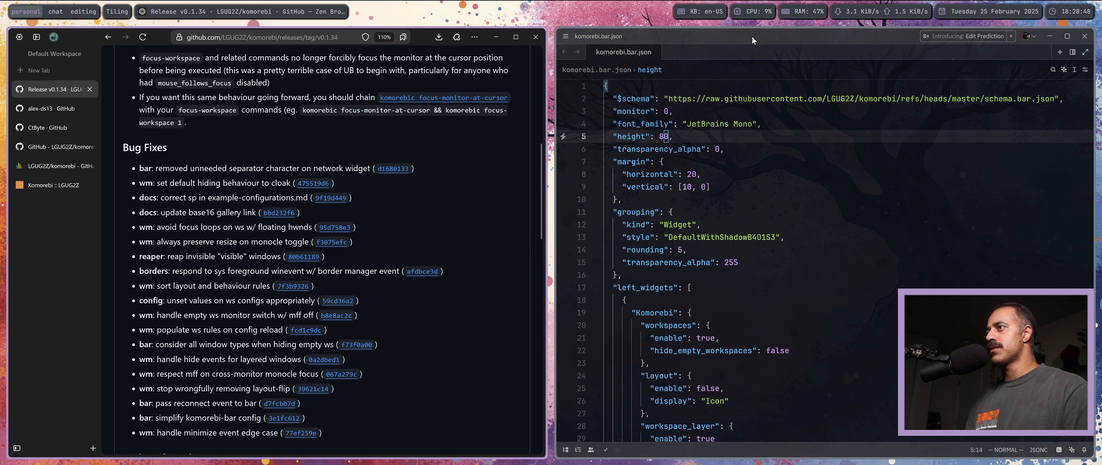
{"action": "key", "text": "alt+h"}
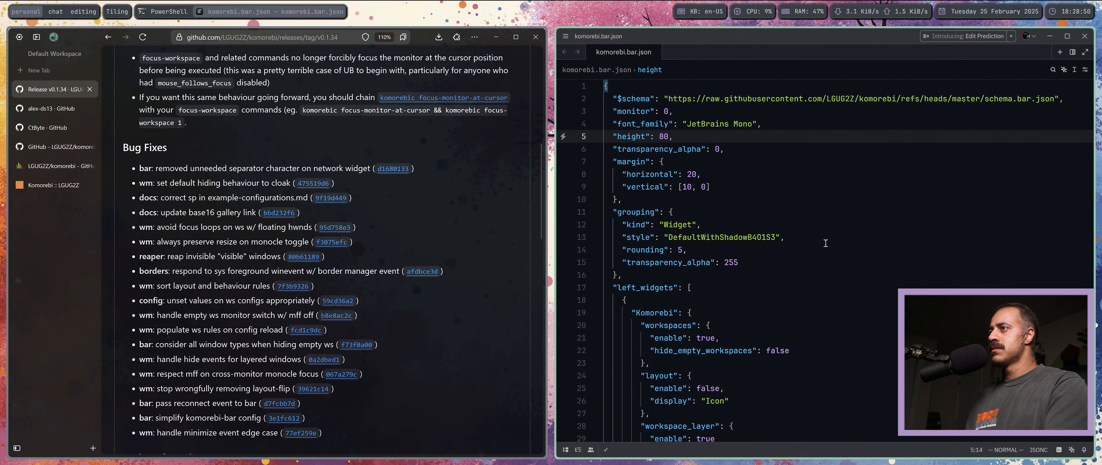
{"action": "key", "text": "alt+shift+f"}
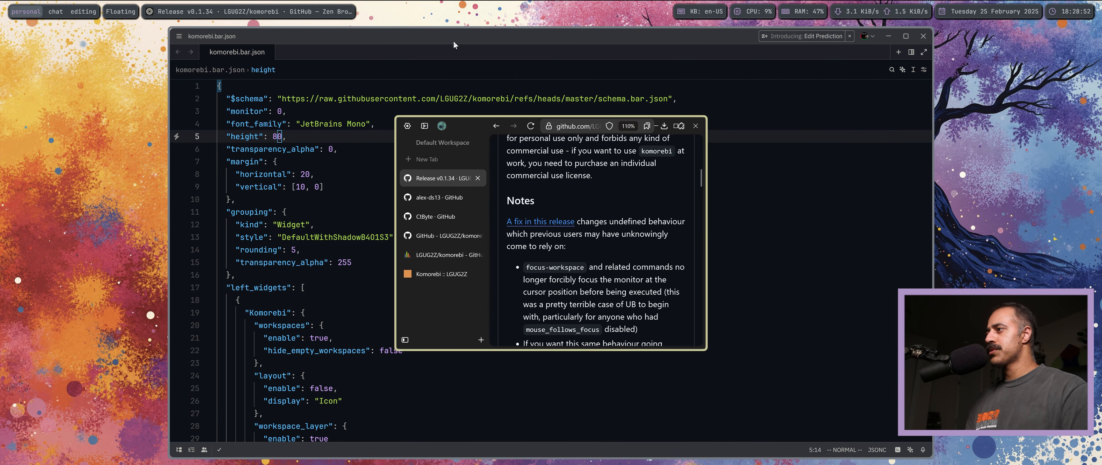
{"action": "left_click_drag", "start_coordinate": [447, 116], "coordinate": [324, 81]}
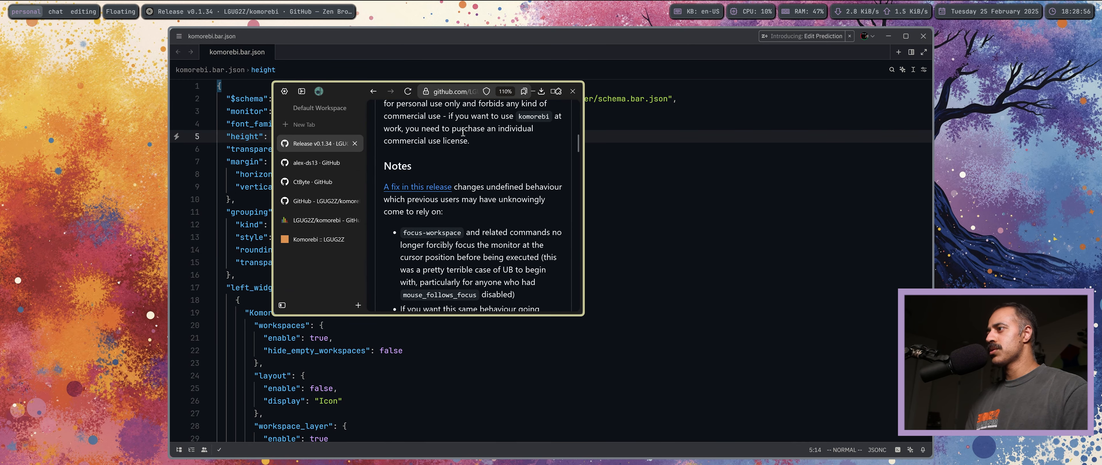
{"action": "left_click_drag", "start_coordinate": [463, 132], "coordinate": [618, 157]}
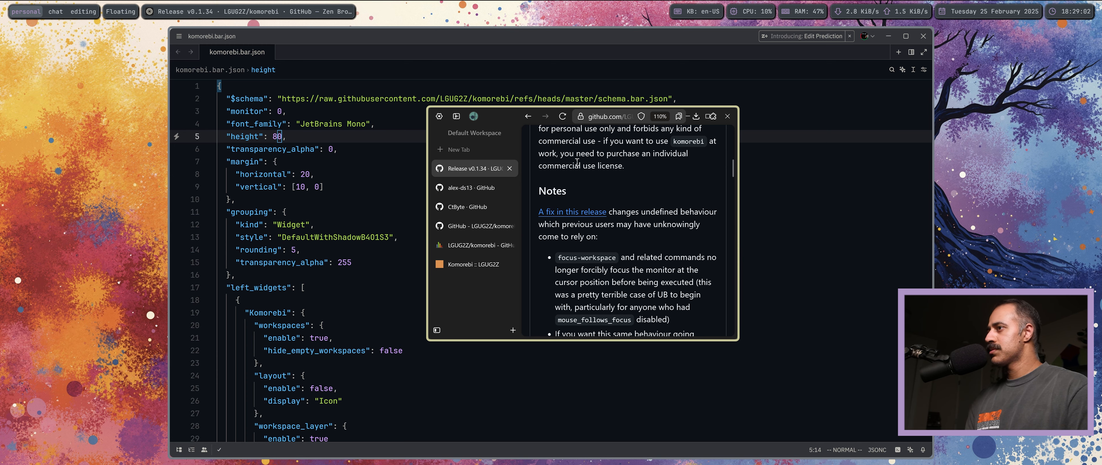
{"action": "key", "text": "alt+t"}
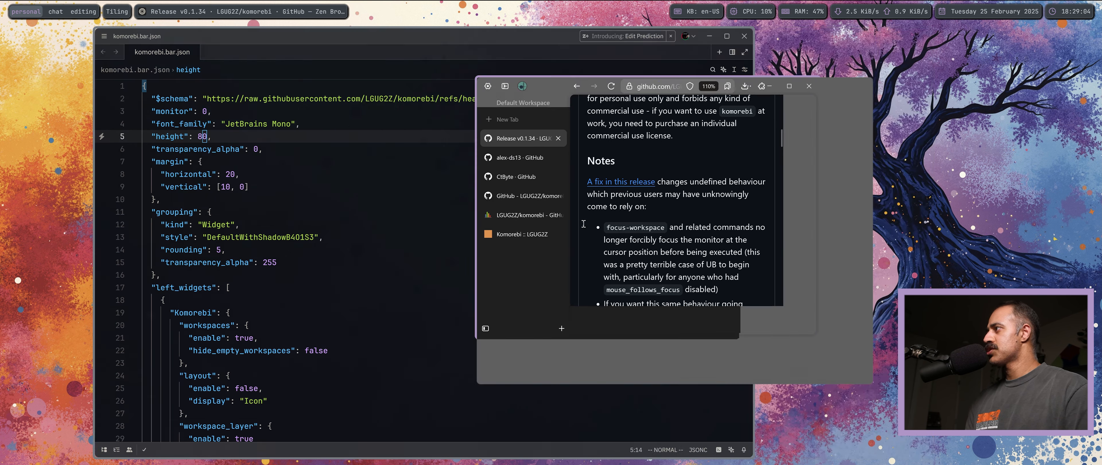
{"action": "key", "text": "alt+t"}
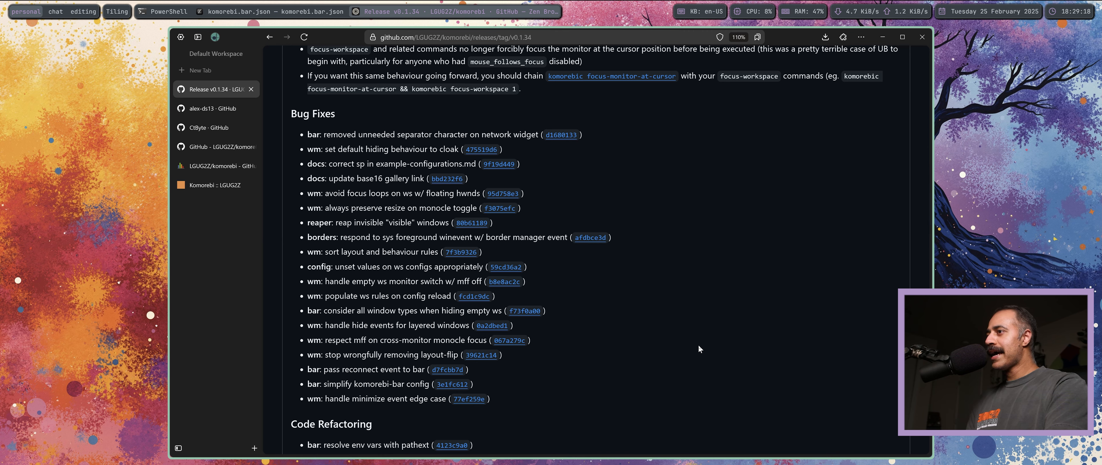
Toggle the browser window between floating and tiled several times, leaving it tiled beside the komorebi.bar.json editor.
{"action": "key", "text": "alt+t"}
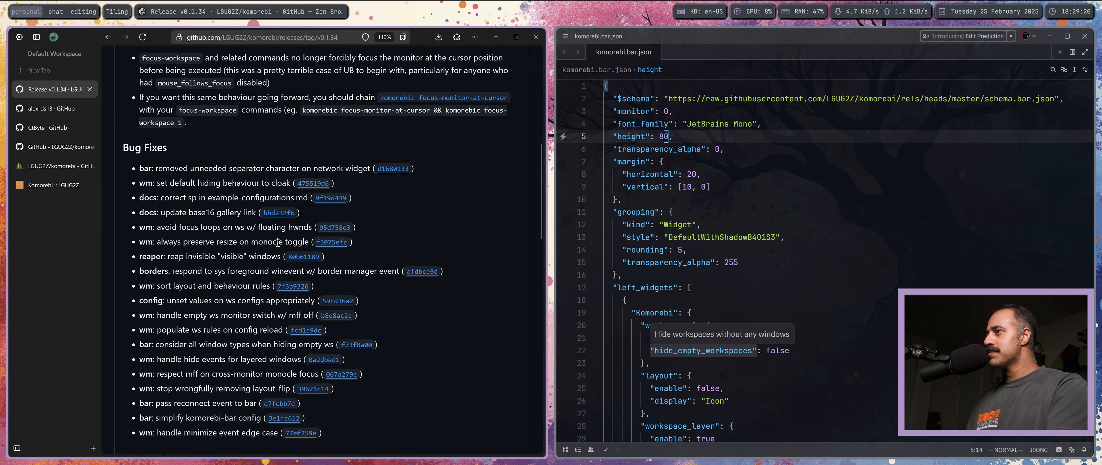
{"action": "key", "text": "alt+t"}
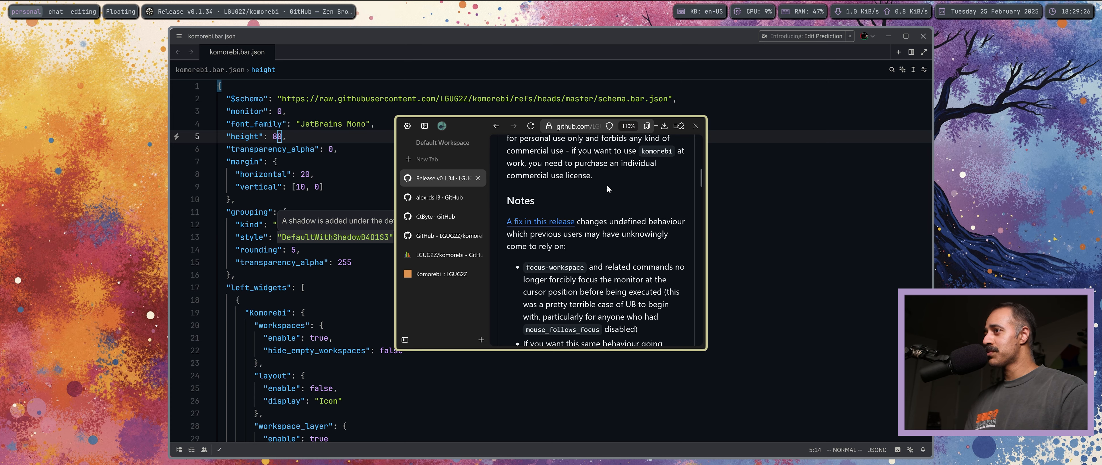
{"action": "key", "text": "alt+t"}
{"action": "key", "text": "alt+t"}
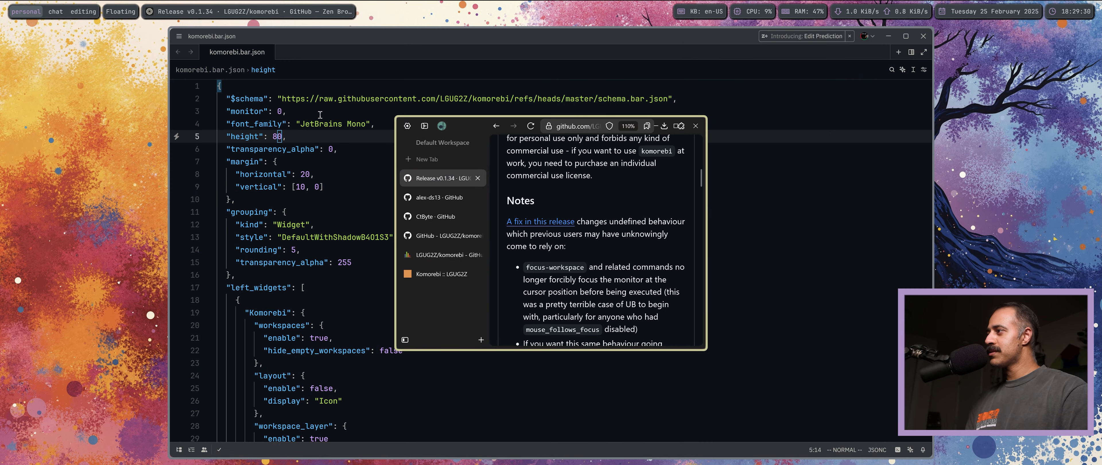
{"action": "key", "text": "alt+t"}
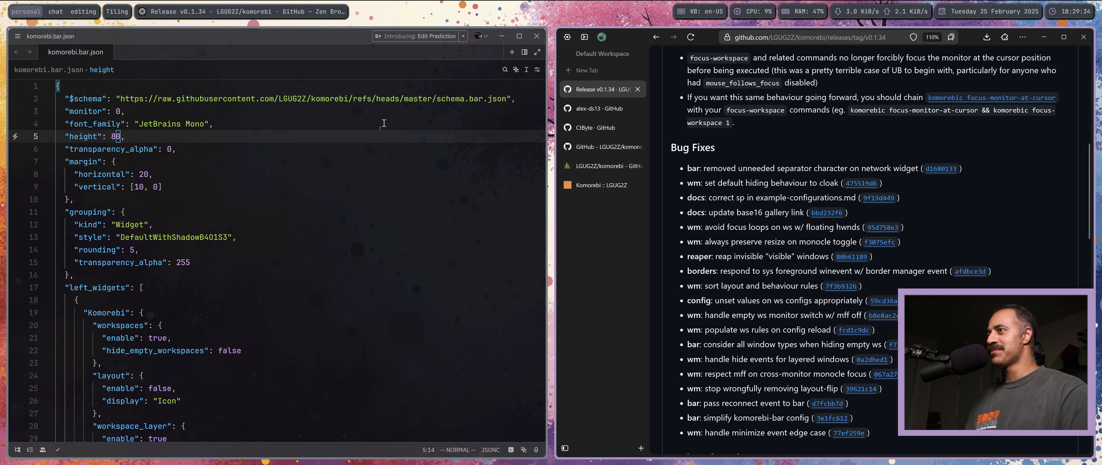
Split the komorebi.bar.json editor out of its stack with the terminal and close it.
{"action": "left_click", "coordinate": [360, 196]}
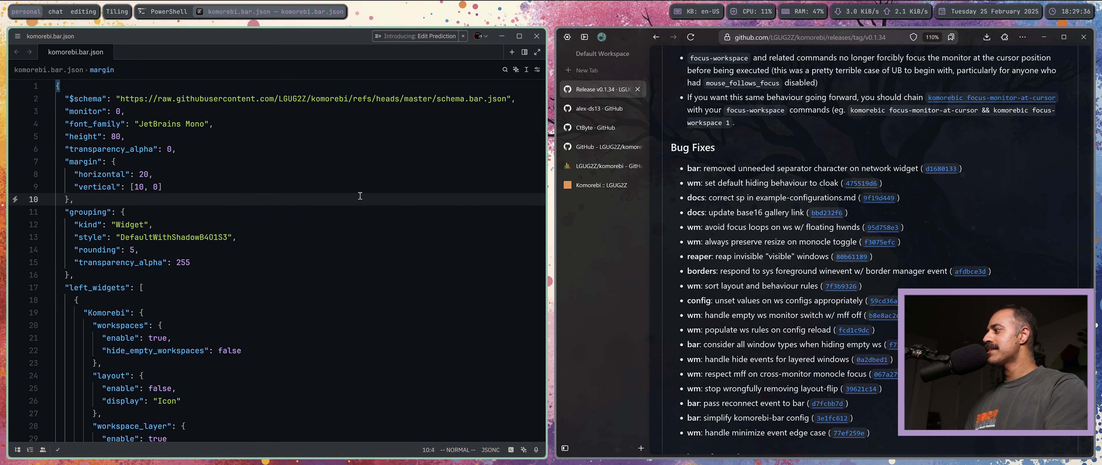
{"action": "key", "text": "alt+semicolon"}
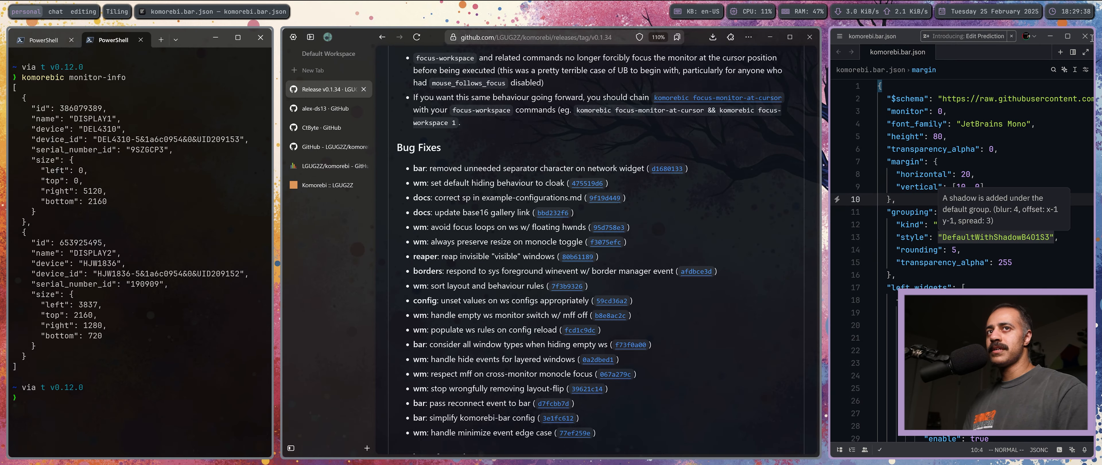
{"action": "key", "text": "alt+q"}
Switch to the PowerShell terminal and clear its output.
{"action": "left_click", "coordinate": [322, 184]}
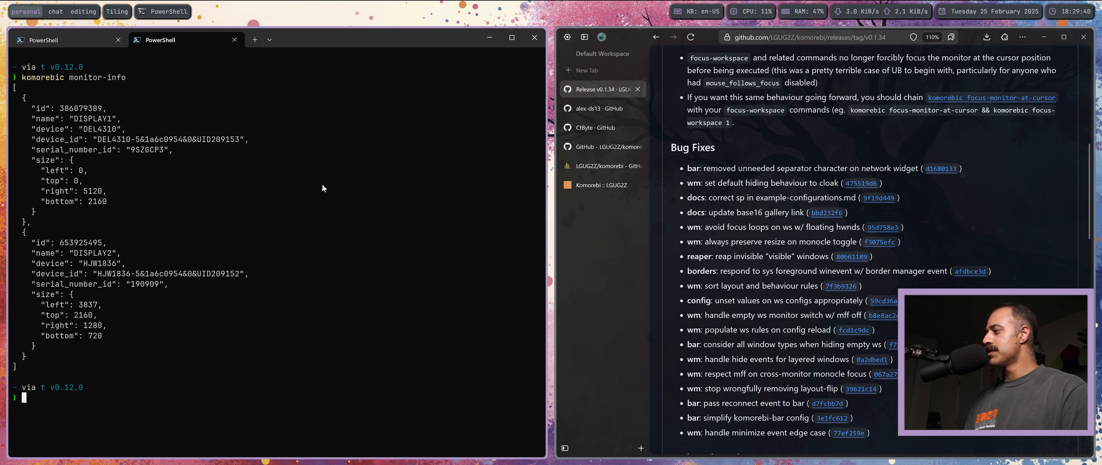
{"action": "type", "text": "clear"}
{"action": "key", "text": "Return"}
Open the main komorebi configuration in Zed by changing the earlier bconfig command to zed $(komorebic config) and running it.
{"action": "type", "text": "komorebic fetch-asc"}
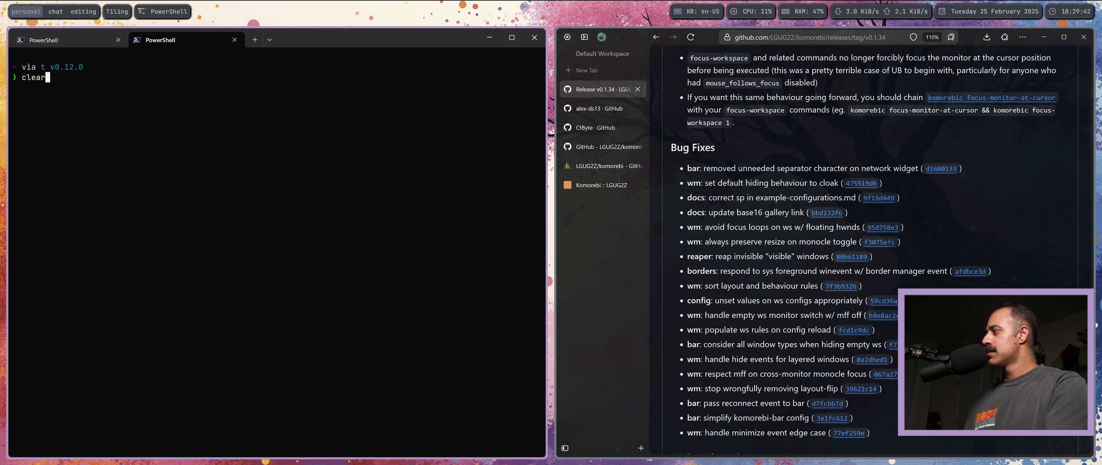
{"action": "key", "text": "Up"}
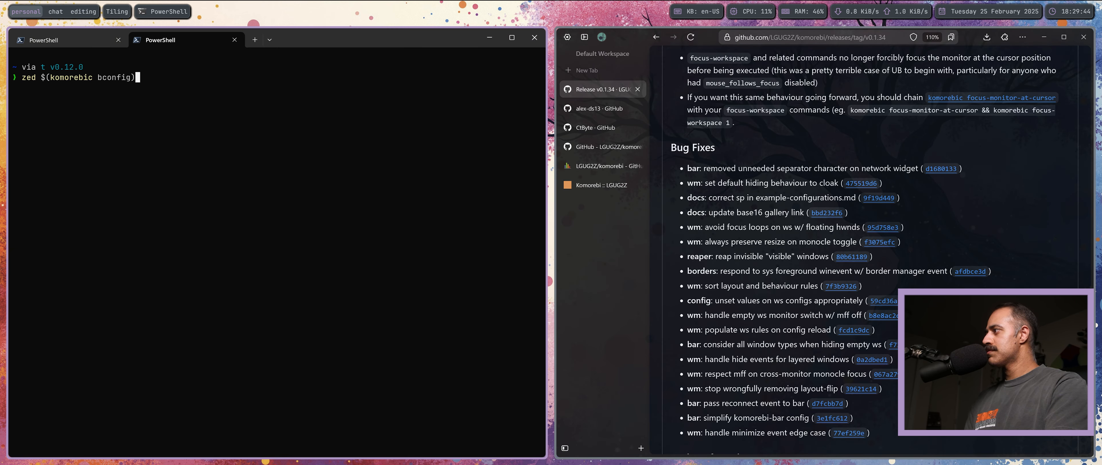
{"action": "key", "text": "Left"}
{"action": "key", "text": "Left"}
{"action": "key", "text": "Left"}
{"action": "key", "text": "Left"}
{"action": "key", "text": "Left"}
{"action": "key", "text": "Left"}
{"action": "key", "text": "Left"}
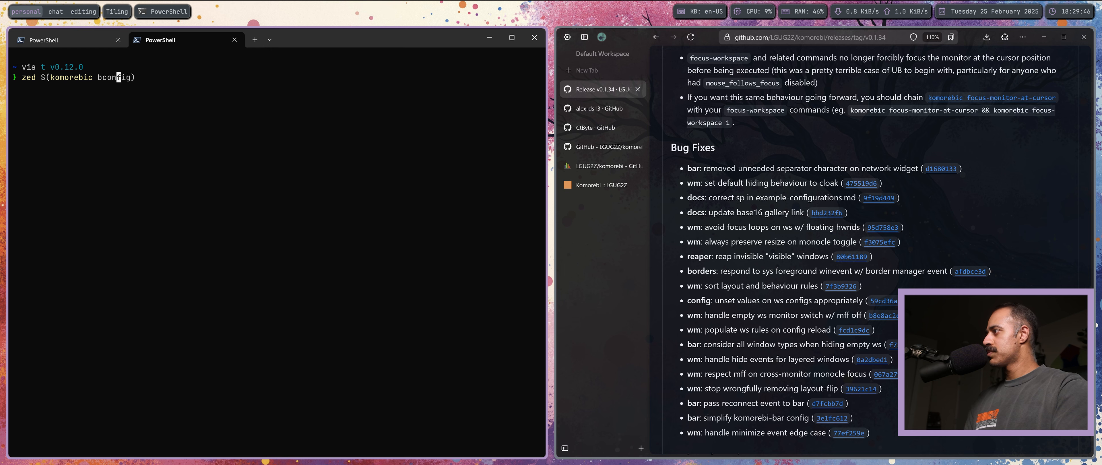
{"action": "key", "text": "BackSpace"}
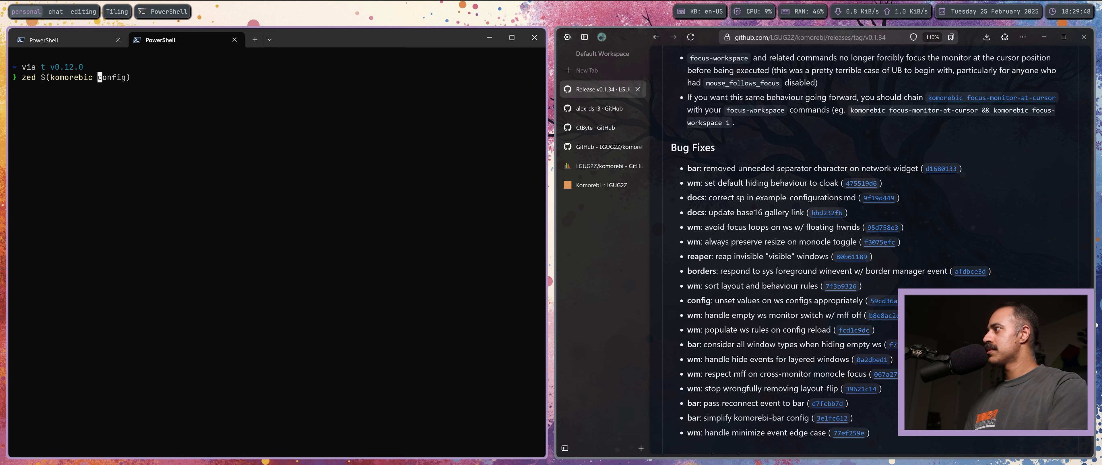
{"action": "key", "text": "Return"}
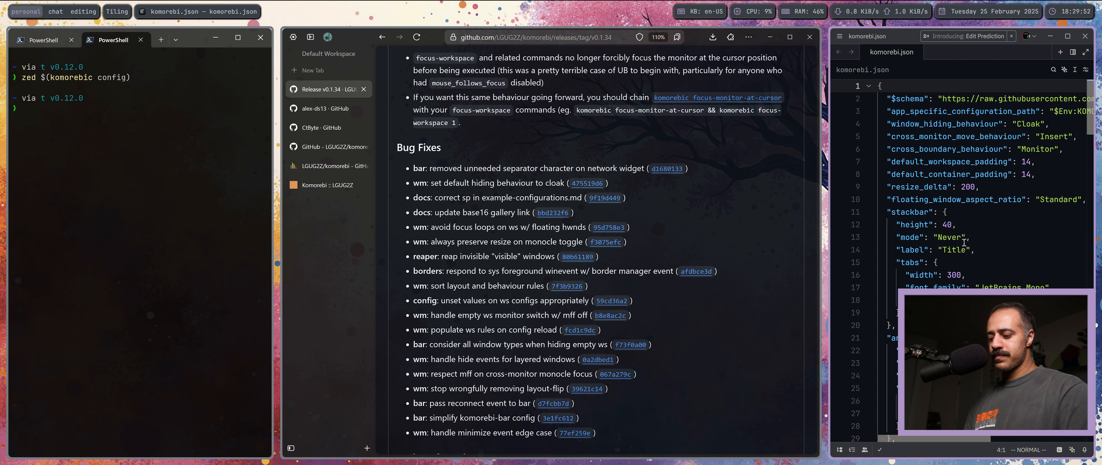
Move the komorebi.json editor into the large centre column, set floating_window_aspect_ratio to "Widescreen" and save the file.
{"action": "key", "text": "alt+shift+h"}
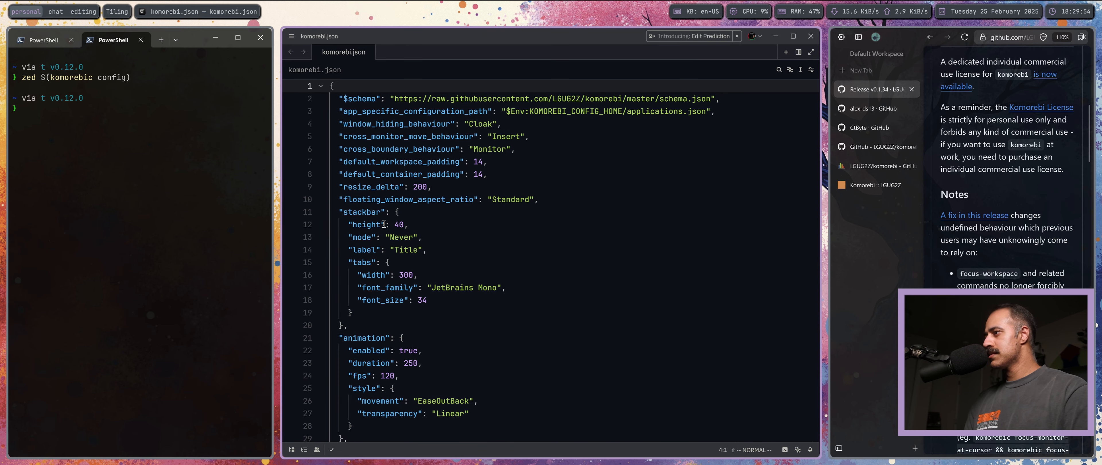
{"action": "left_click", "coordinate": [397, 199]}
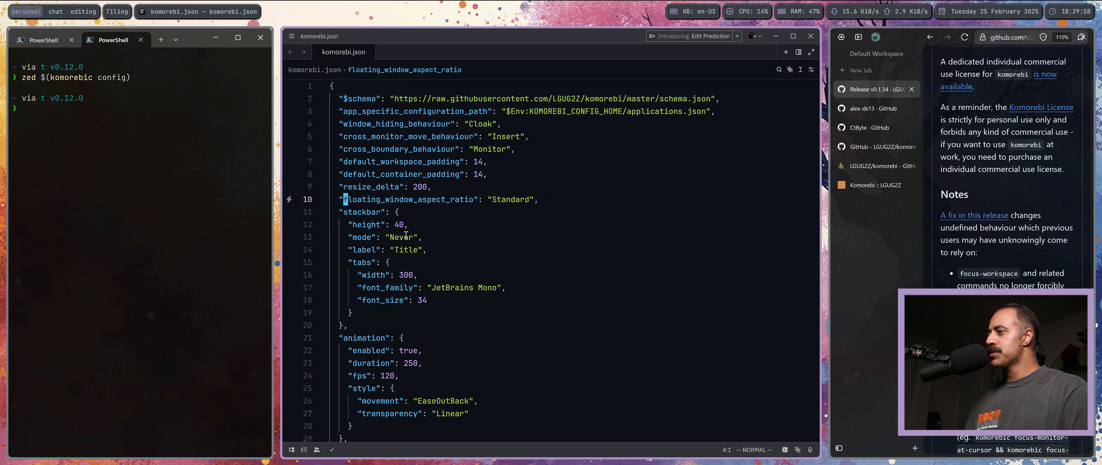
{"action": "left_click", "coordinate": [523, 199]}
{"action": "key", "text": "d"}
{"action": "key", "text": "i"}
{"action": "key", "text": "quotedbl"}
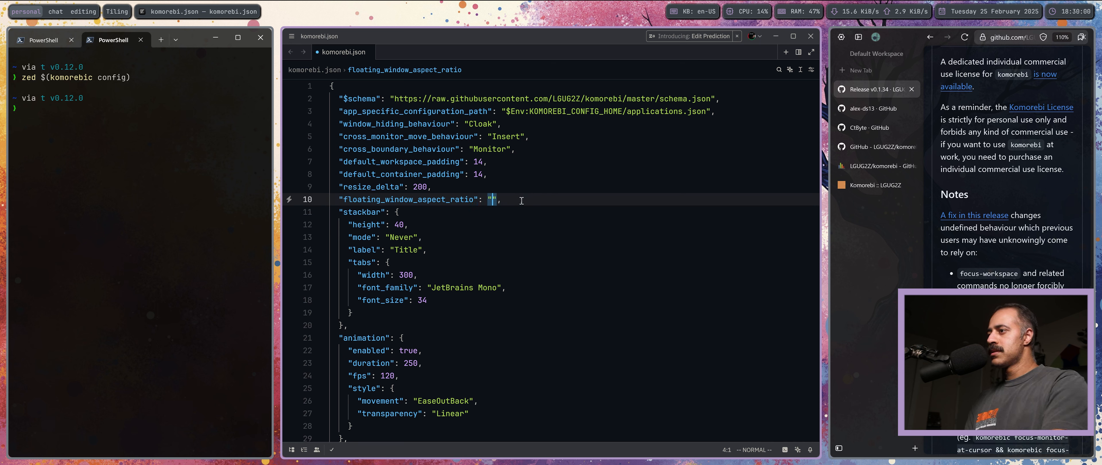
{"action": "key", "text": "x"}
{"action": "key", "text": "j"}
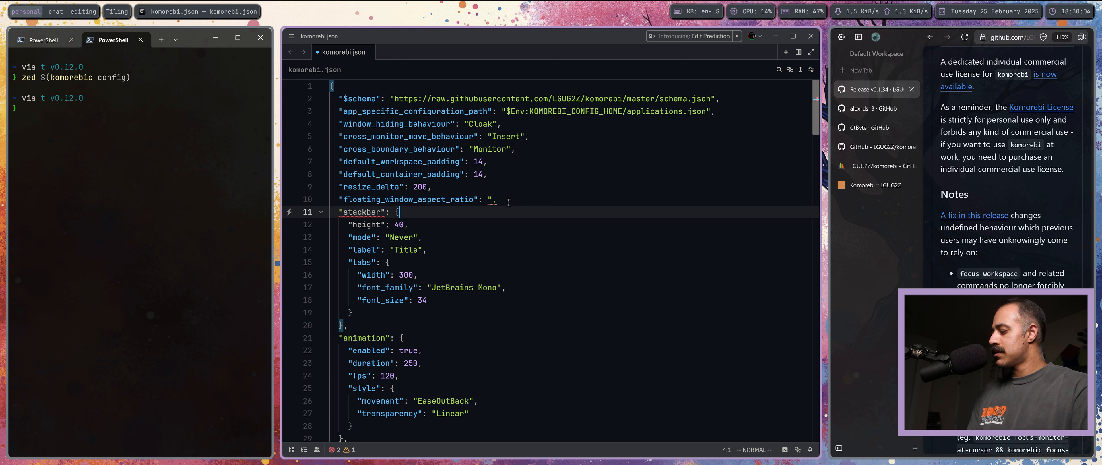
{"action": "left_click", "coordinate": [527, 201]}
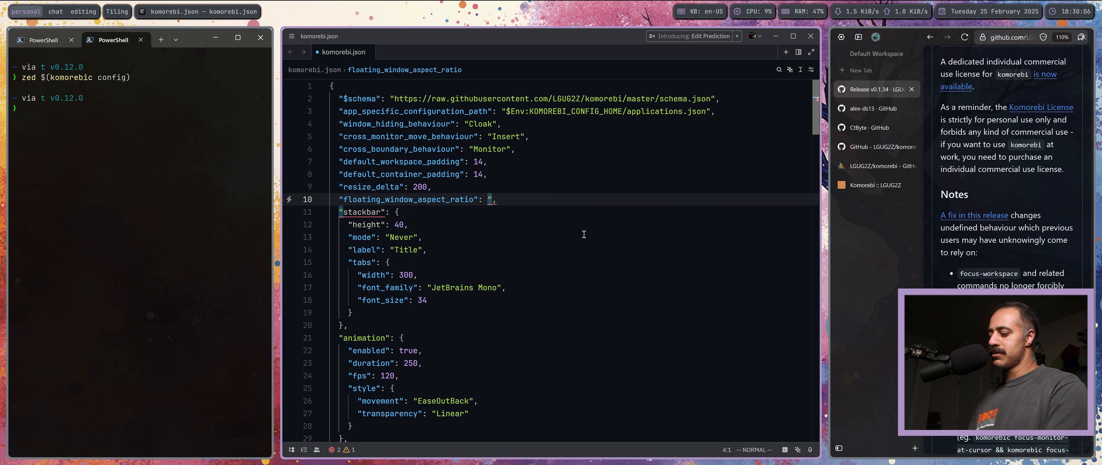
{"action": "type", "text": "io\""}
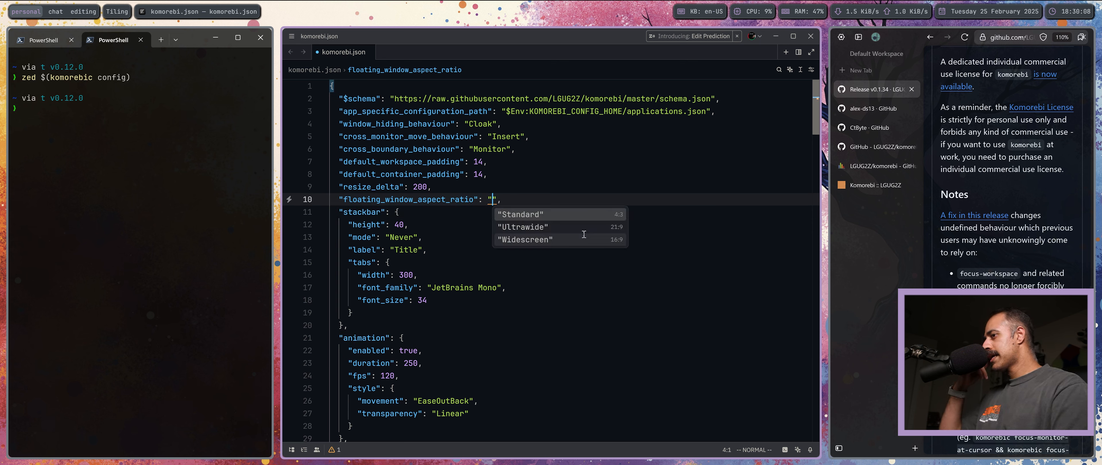
{"action": "key", "text": "Down"}
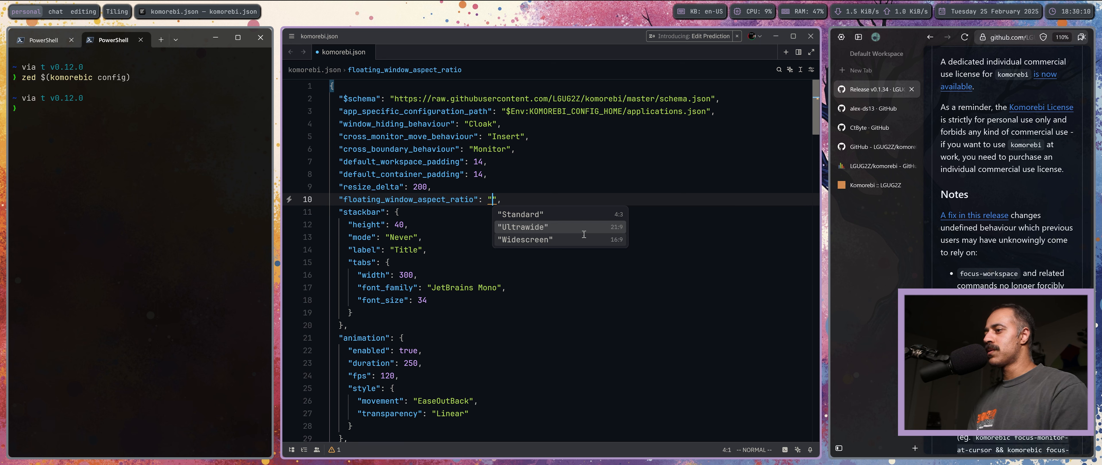
{"action": "key", "text": "Down"}
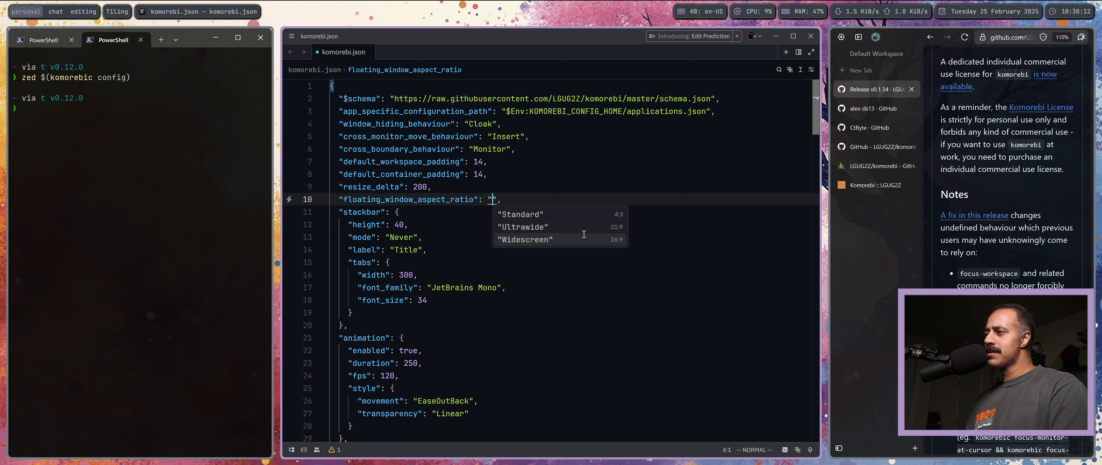
{"action": "key", "text": "Return"}
{"action": "key", "text": "Escape"}
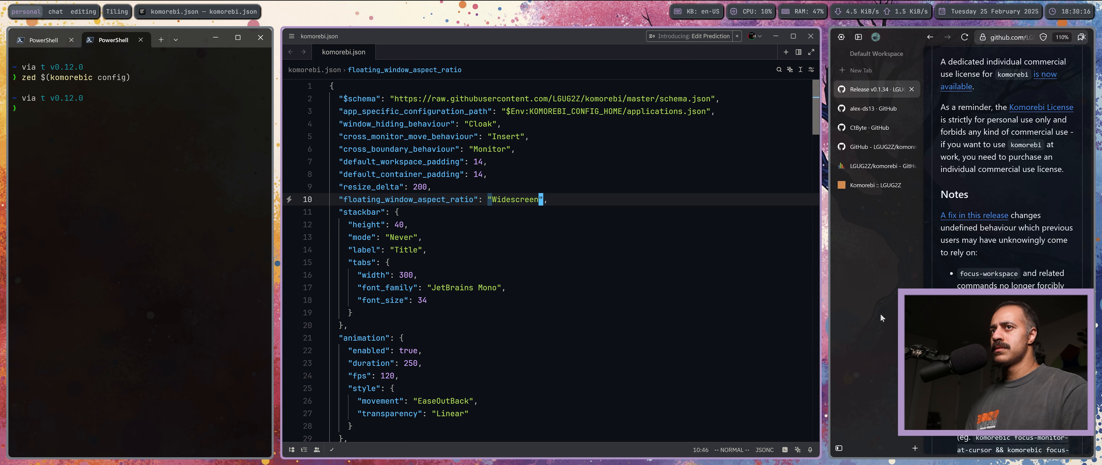
Float the browser window to check the widescreen ratio and return it to tiling.
{"action": "key", "text": "alt+t"}
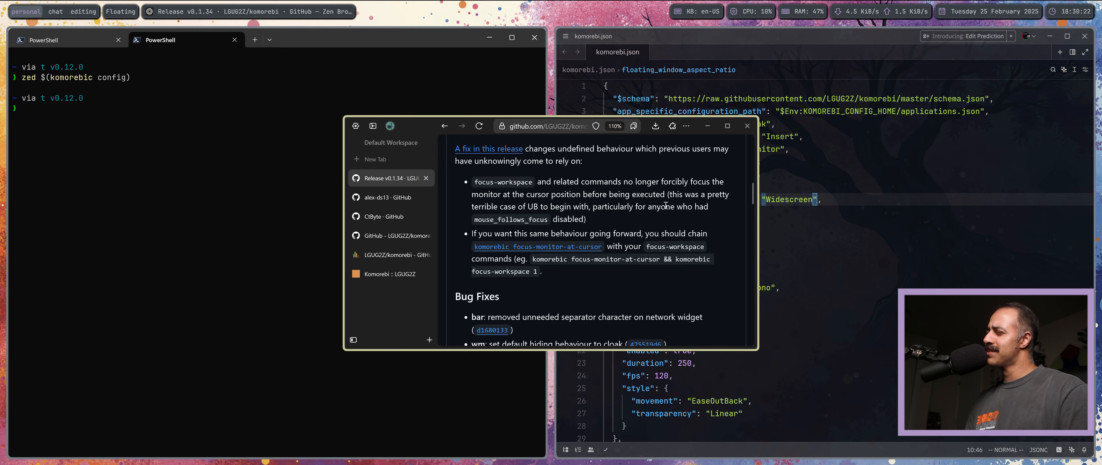
{"action": "key", "text": "alt+t"}
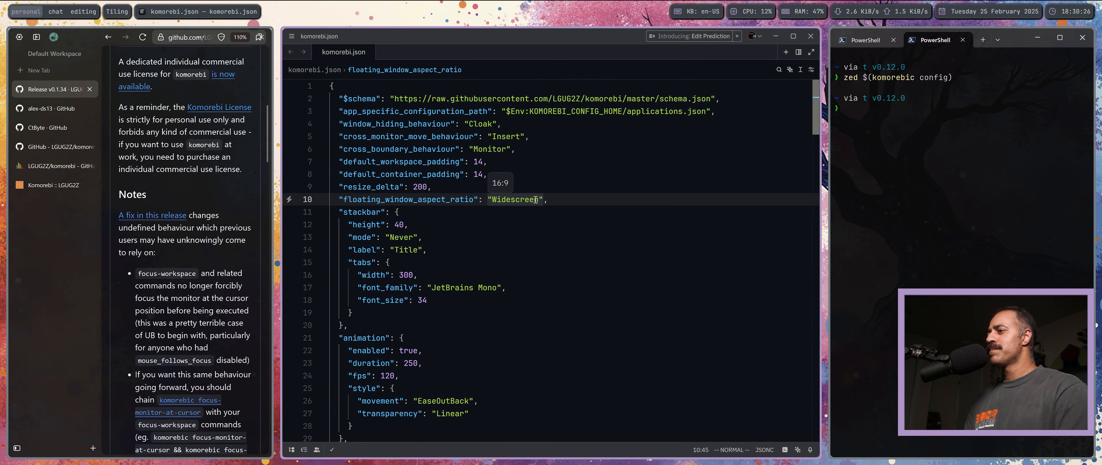
Change floating_window_aspect_ratio in komorebi.json to "Ultrawide" and save the file.
{"action": "key", "text": "c"}
{"action": "key", "text": "i"}
{"action": "key", "text": "quotedbl"}
{"action": "type", "text": "Ul"}
{"action": "key", "text": "Return"}
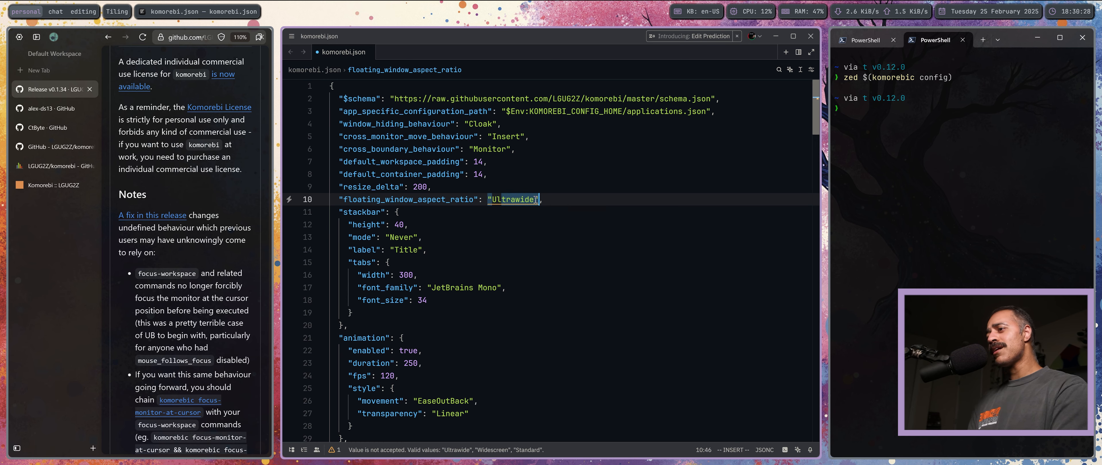
{"action": "key", "text": "Escape"}
{"action": "type", "text": ":w"}
{"action": "key", "text": "Return"}
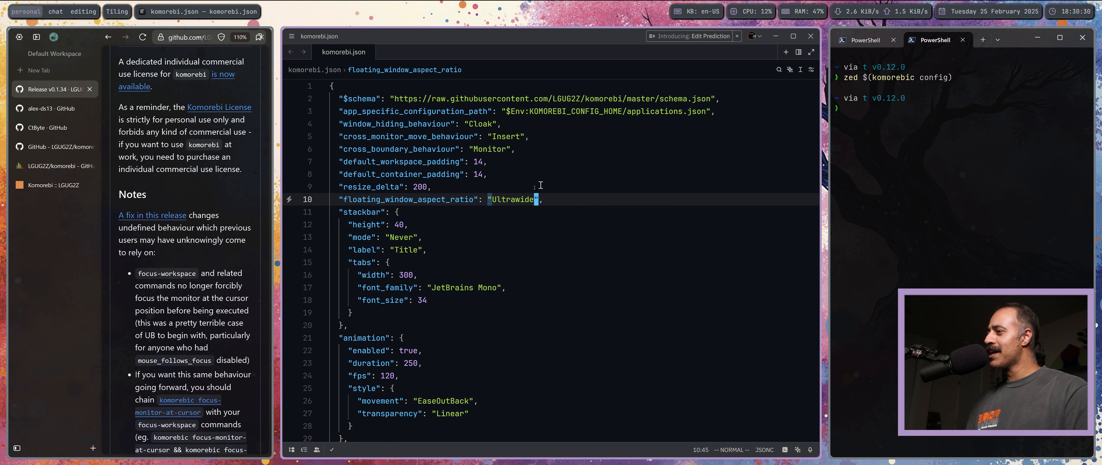
Swap the browser into the centre column, float it at the ultrawide ratio, reposition it slightly and tile it again.
{"action": "left_click", "coordinate": [198, 180]}
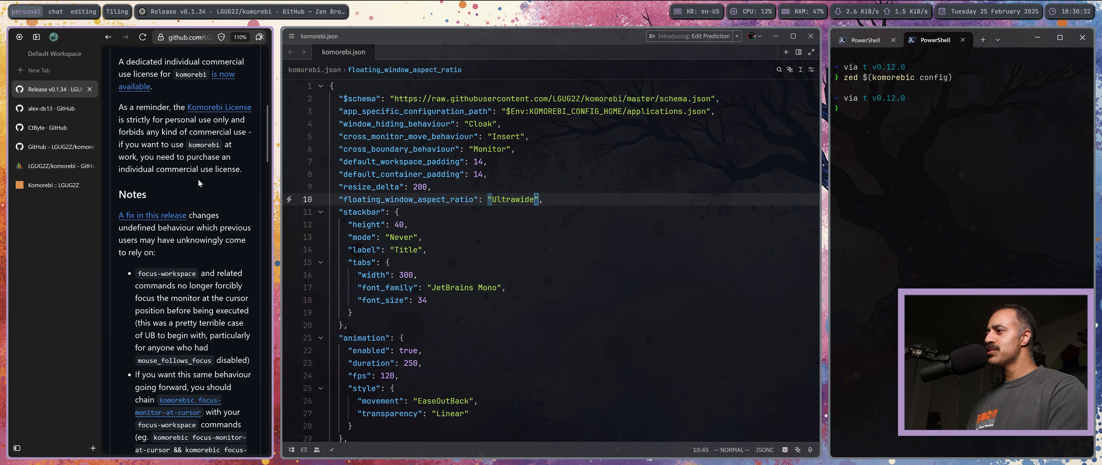
{"action": "key", "text": "alt+shift+l"}
{"action": "key", "text": "alt+t"}
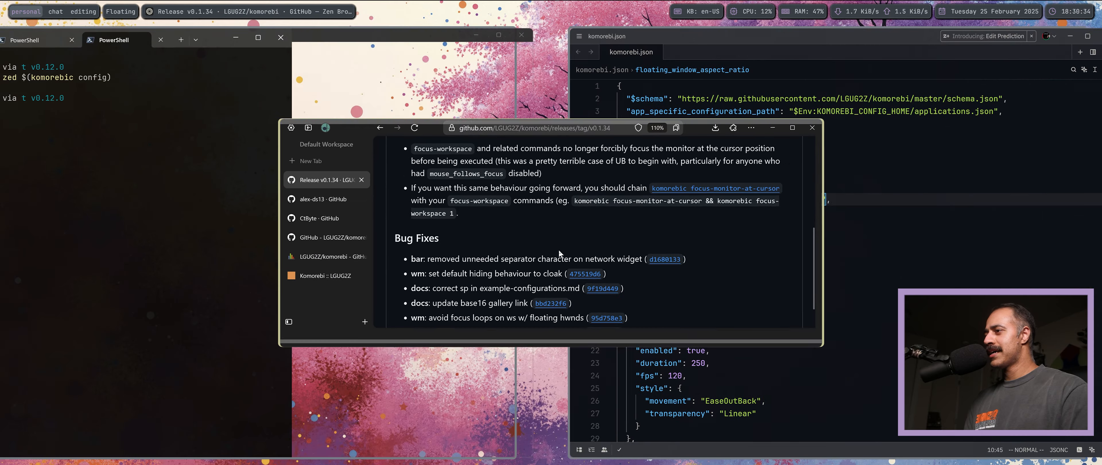
{"action": "left_click_drag", "start_coordinate": [545, 240], "coordinate": [566, 210]}
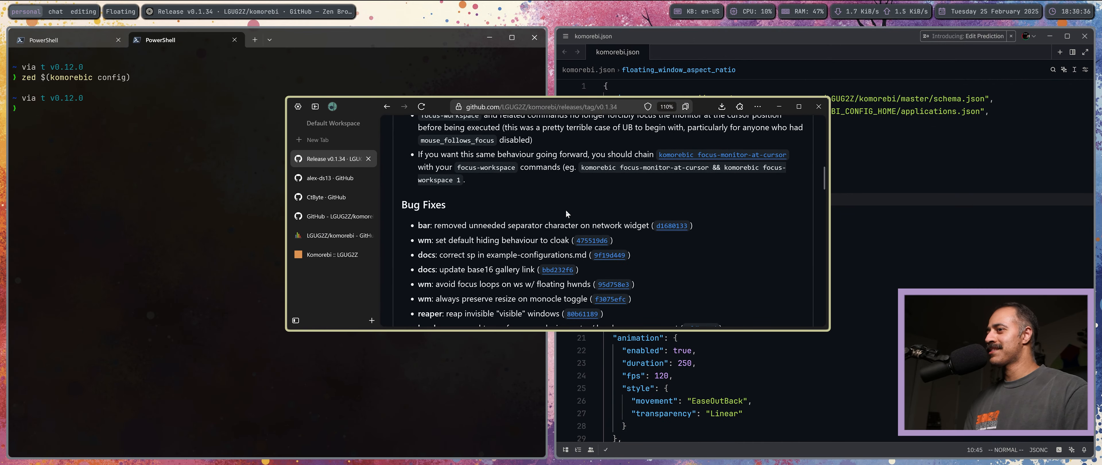
{"action": "key", "text": "alt+t"}
Move the komorebi.json editor back into the centre column and go up to the lines around floating_window_aspect_ratio.
{"action": "left_click", "coordinate": [202, 221]}
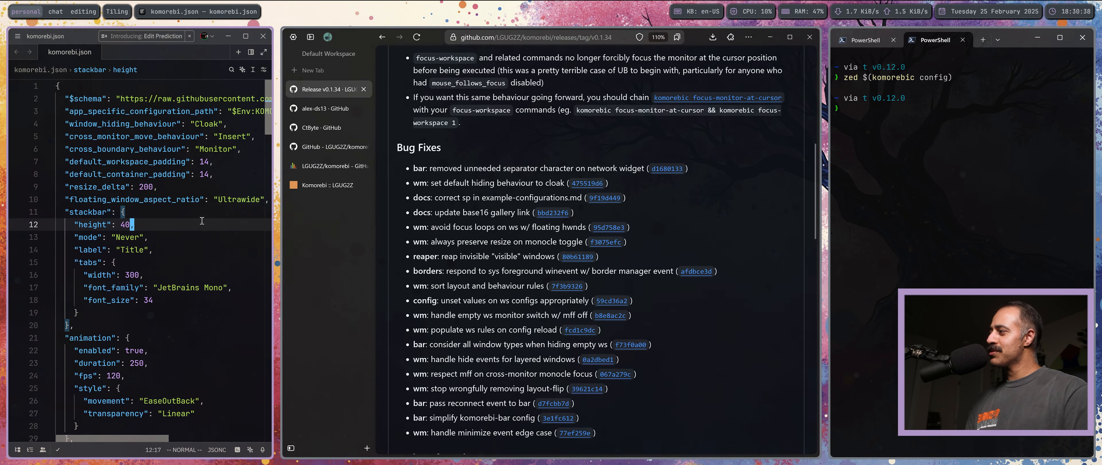
{"action": "key", "text": "alt+shift+l"}
{"action": "key", "text": "k"}
{"action": "key", "text": "k"}
{"action": "key", "text": "k"}
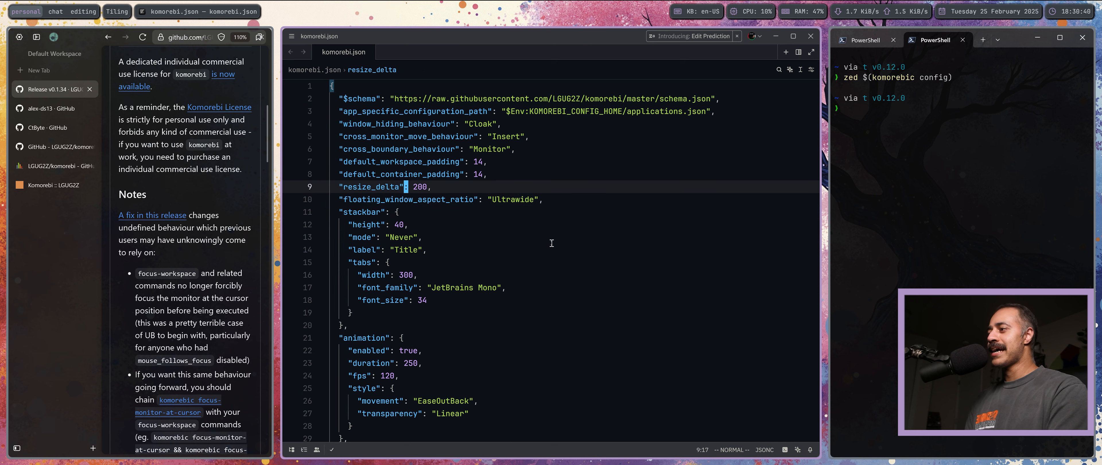
Set floating_window_aspect_ratio to "Standard" and save komorebi.json.
{"action": "key", "text": "j"}
{"action": "key", "text": "w"}
{"action": "key", "text": "w"}
{"action": "key", "text": "c"}
{"action": "key", "text": "i"}
{"action": "key", "text": "quotedbl"}
{"action": "type", "text": "Stan"}
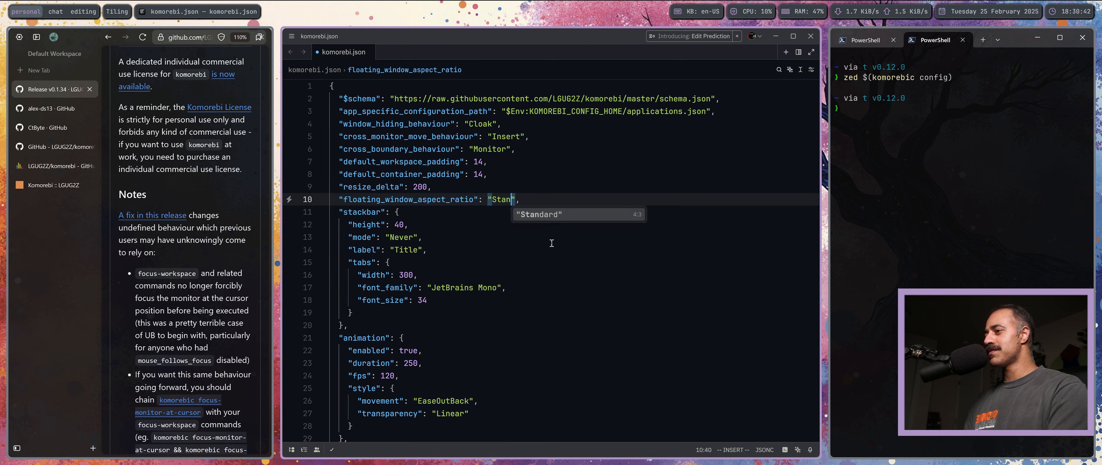
{"action": "key", "text": "Return"}
{"action": "key", "text": "Escape"}
{"action": "key", "text": "colon"}
{"action": "type", "text": "w"}
{"action": "key", "text": "Return"}
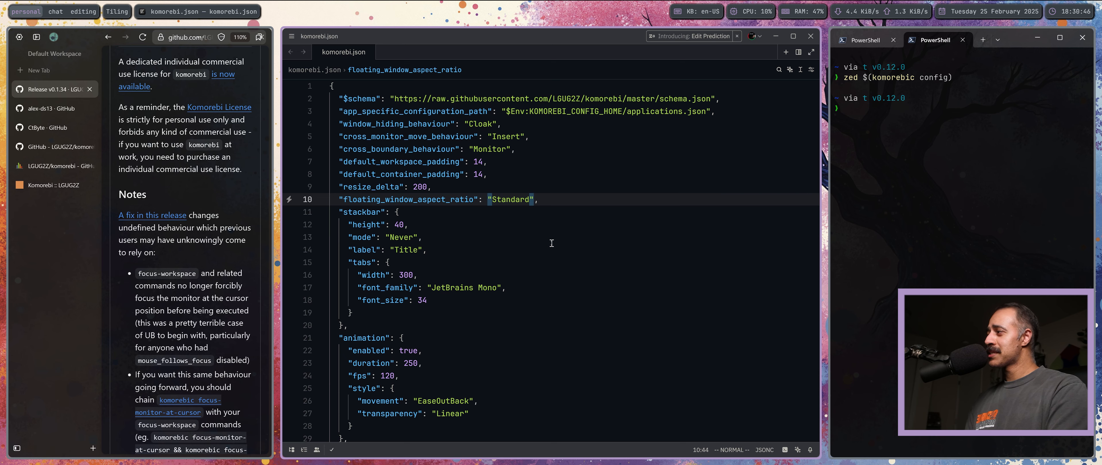
Float the browser window at the standard ratio, reposition it slightly and return it to tiling.
{"action": "key", "text": "alt+h"}
{"action": "key", "text": "alt+t"}
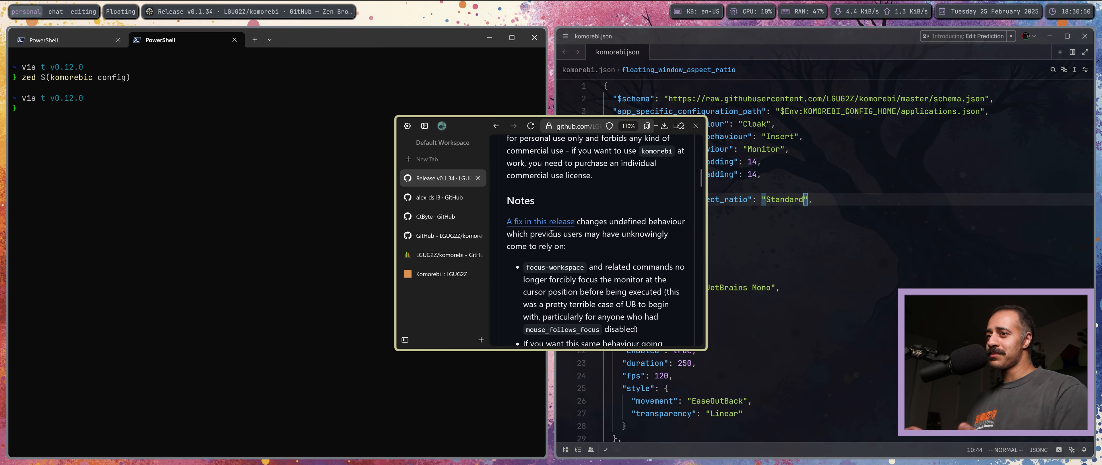
{"action": "left_click_drag", "start_coordinate": [581, 218], "coordinate": [601, 190]}
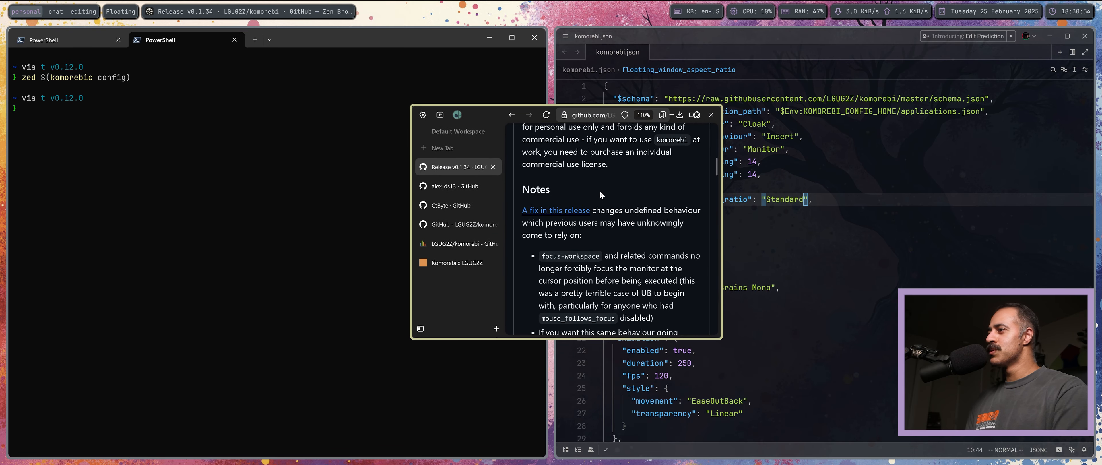
{"action": "key", "text": "alt+t"}
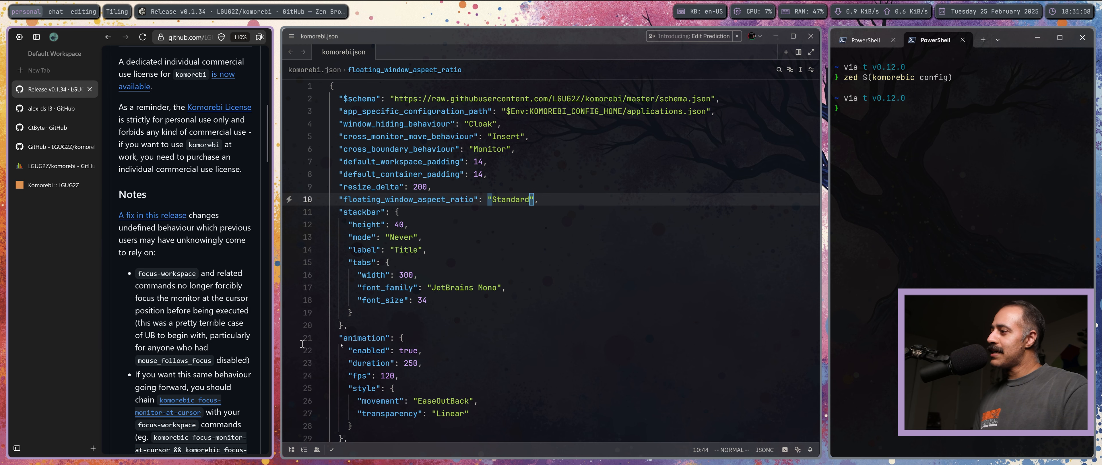
Examine the window_container_behaviour_rules of the personal workspace in komorebi.json, starting with the "0": "Create" rule.
{"action": "scroll", "coordinate": [539, 287], "scroll_direction": "down", "scroll_amount": 10}
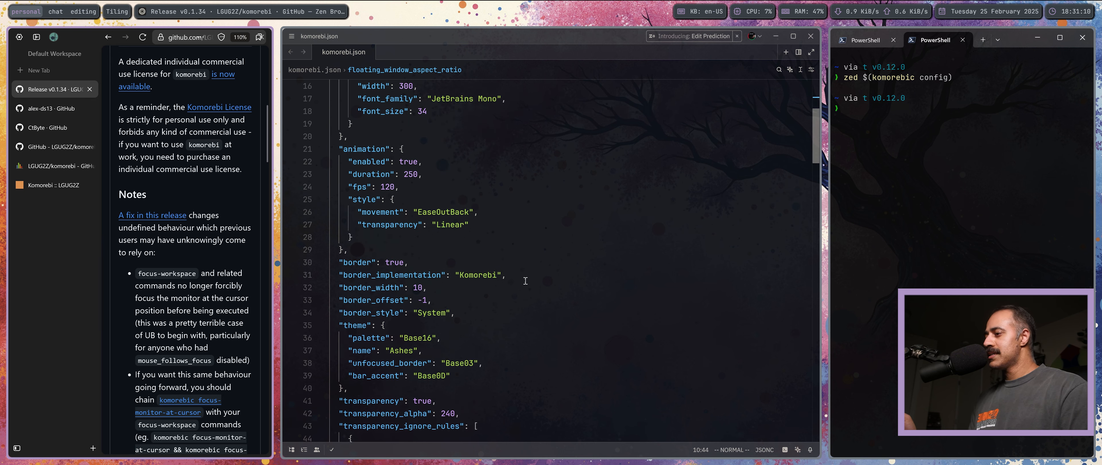
{"action": "scroll", "coordinate": [526, 278], "scroll_direction": "down", "scroll_amount": 7}
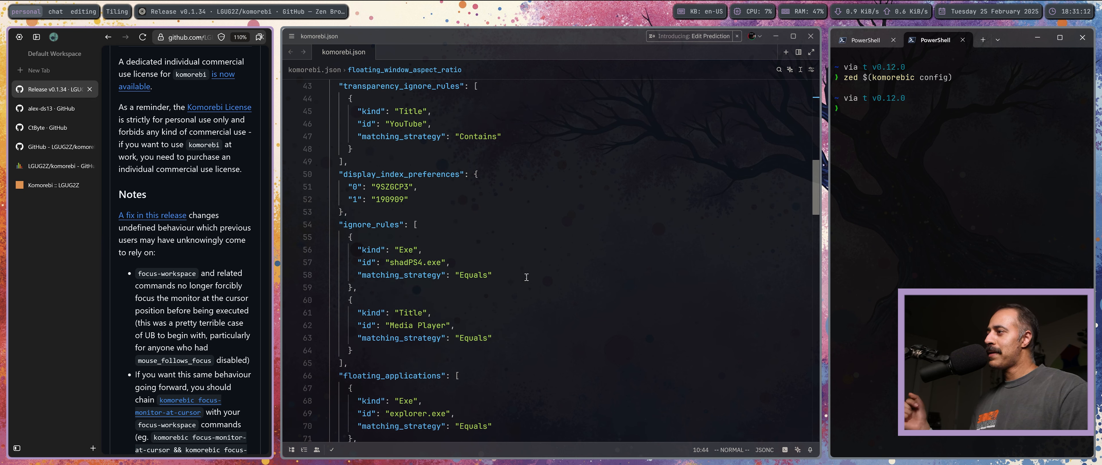
{"action": "scroll", "coordinate": [527, 277], "scroll_direction": "down", "scroll_amount": 20}
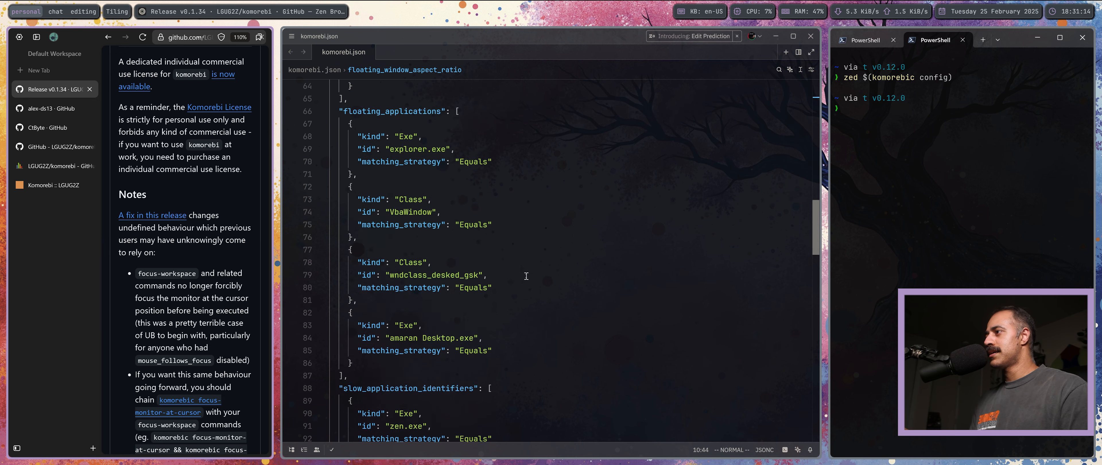
{"action": "scroll", "coordinate": [527, 274], "scroll_direction": "up", "scroll_amount": 11}
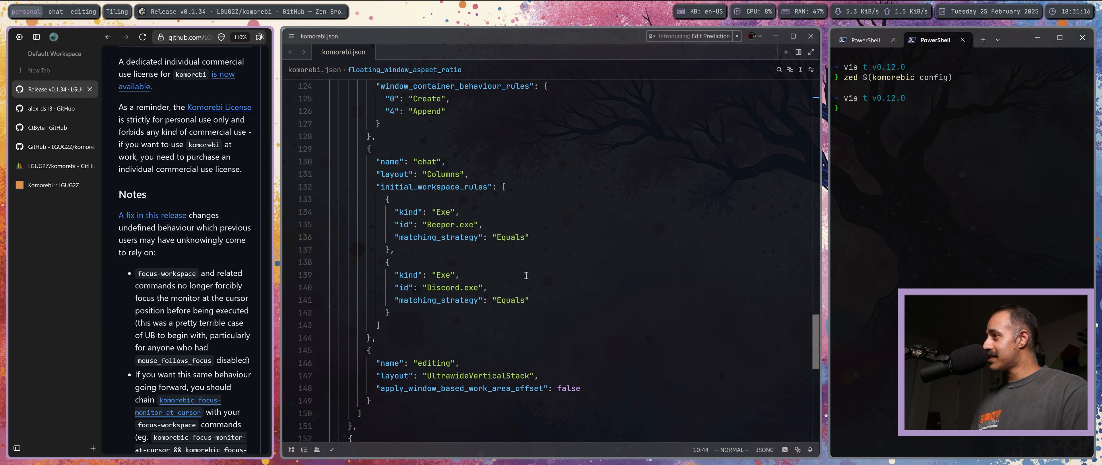
{"action": "scroll", "coordinate": [526, 269], "scroll_direction": "up", "scroll_amount": 1}
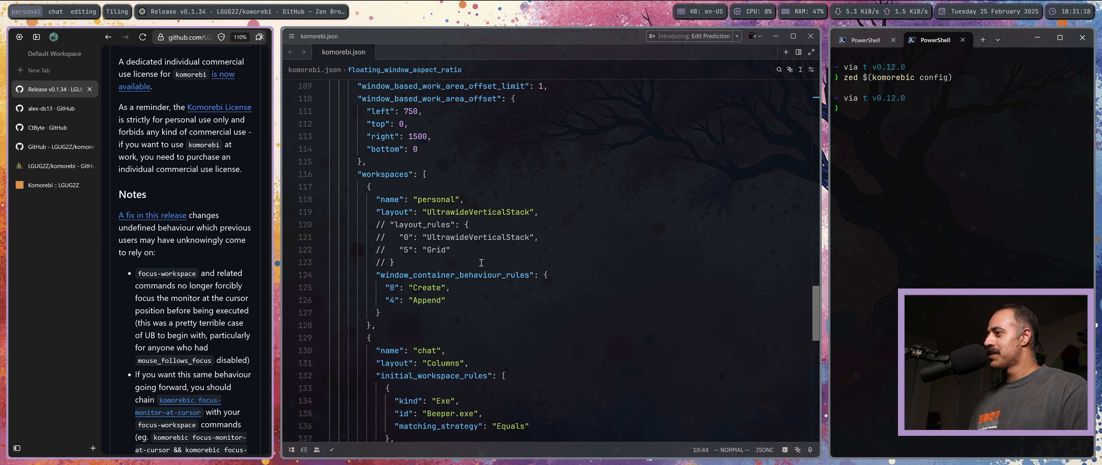
{"action": "left_click", "coordinate": [551, 275]}
{"action": "scroll", "coordinate": [492, 240], "scroll_direction": "down", "scroll_amount": 2}
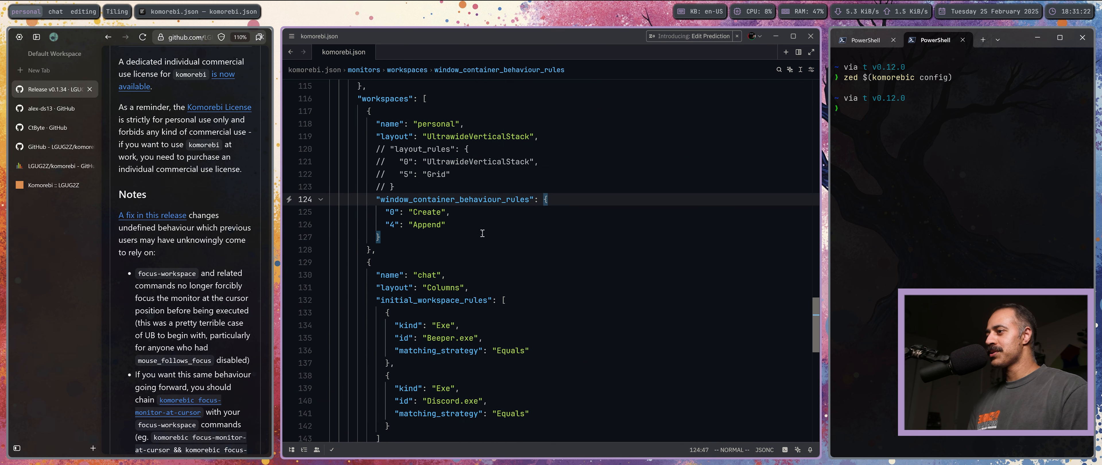
{"action": "left_click", "coordinate": [392, 212]}
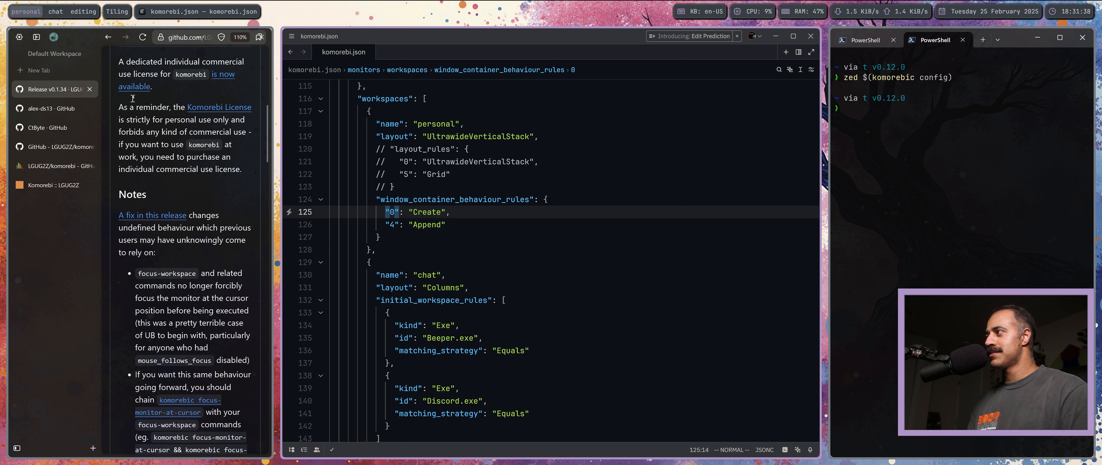
Launch Microsoft Edge as an additional window on the personal workspace.
{"action": "left_click", "coordinate": [191, 90]}
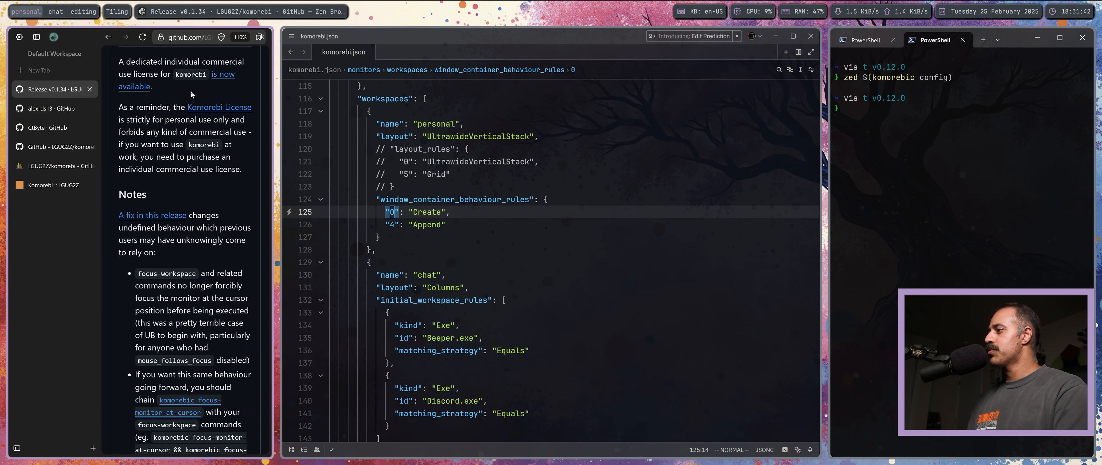
{"action": "key", "text": "super"}
{"action": "type", "text": "edge"}
{"action": "key", "text": "Return"}
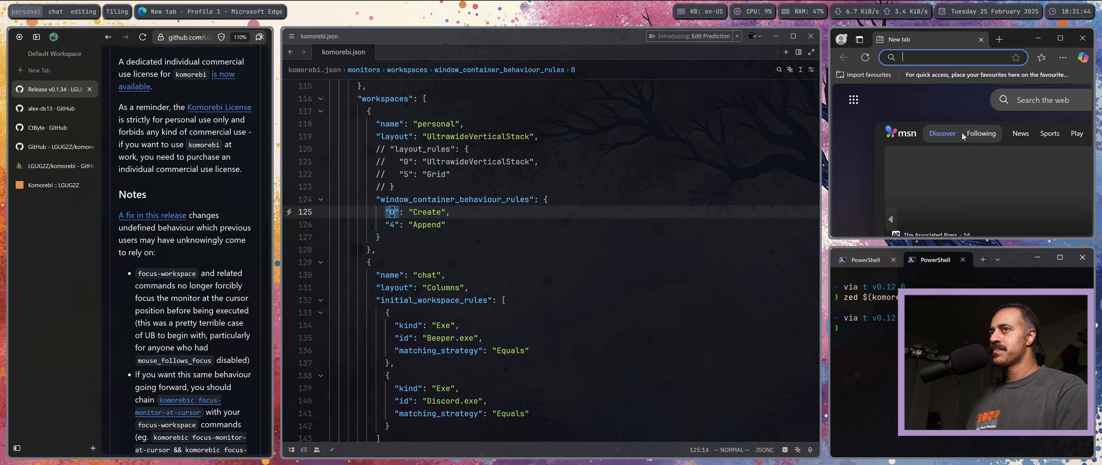
Examine the "4": "Append" container rule alongside the tiled Edge window, leaving Edge focused.
{"action": "left_click", "coordinate": [706, 161]}
{"action": "left_click", "coordinate": [861, 137]}
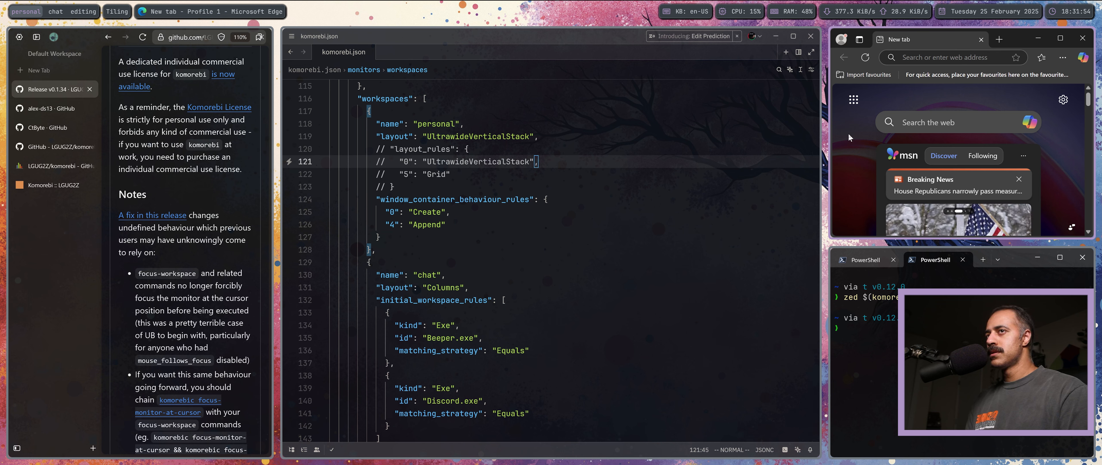
{"action": "left_click", "coordinate": [415, 225]}
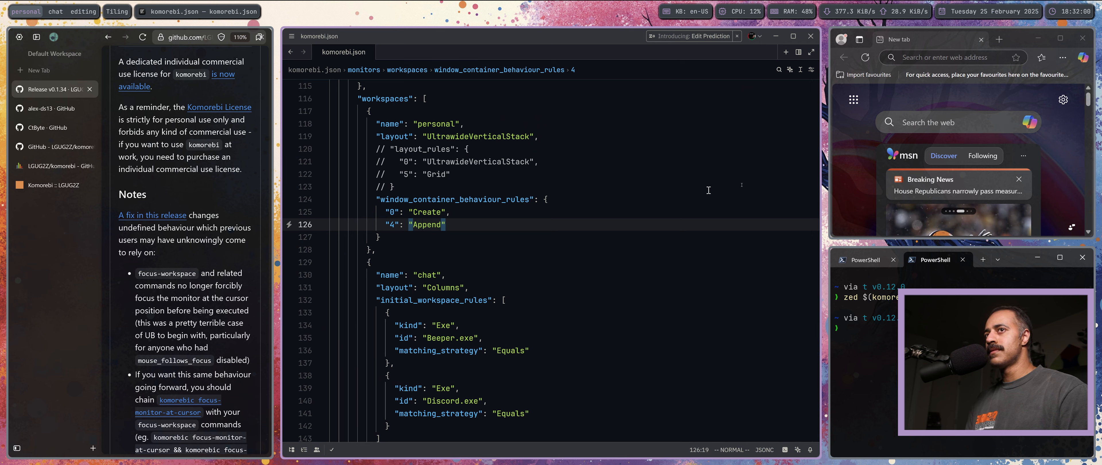
{"action": "left_click", "coordinate": [864, 137]}
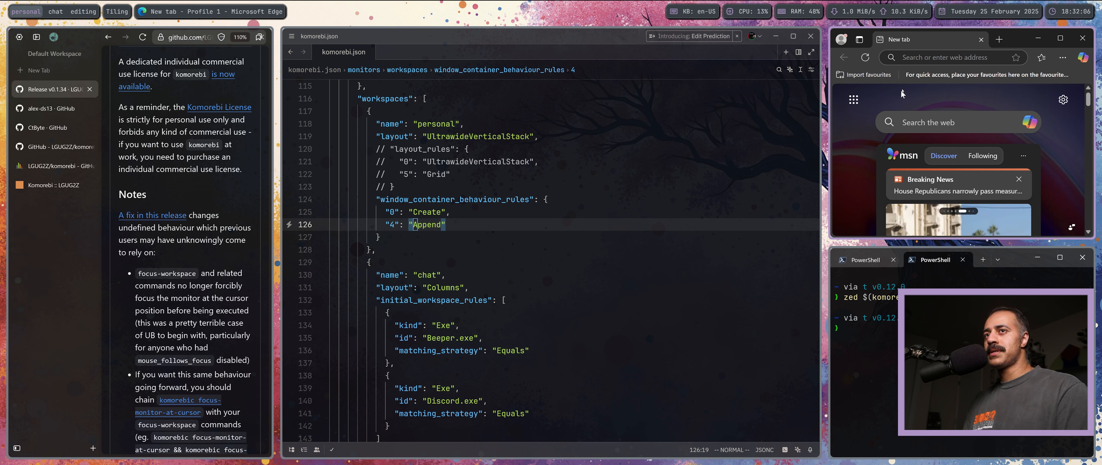
Load google.com in the Edge window and open a second Edge window in the same container.
{"action": "left_click", "coordinate": [913, 57]}
{"action": "type", "text": "google."}
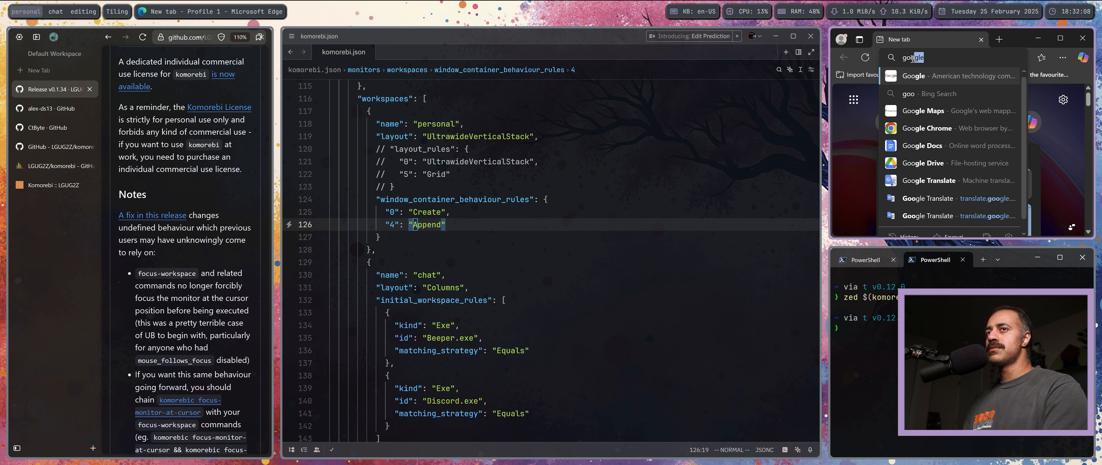
{"action": "type", "text": "com"}
{"action": "key", "text": "Return"}
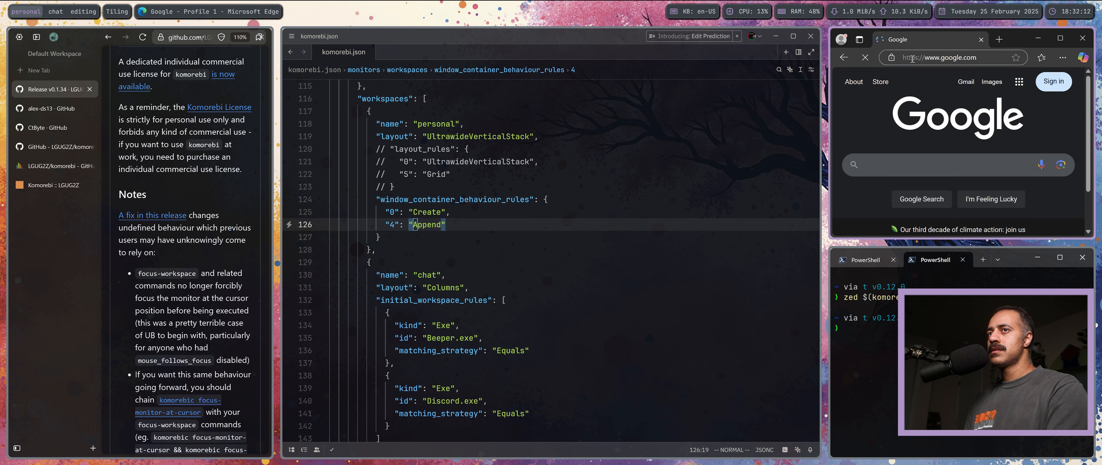
{"action": "key", "text": "ctrl+n"}
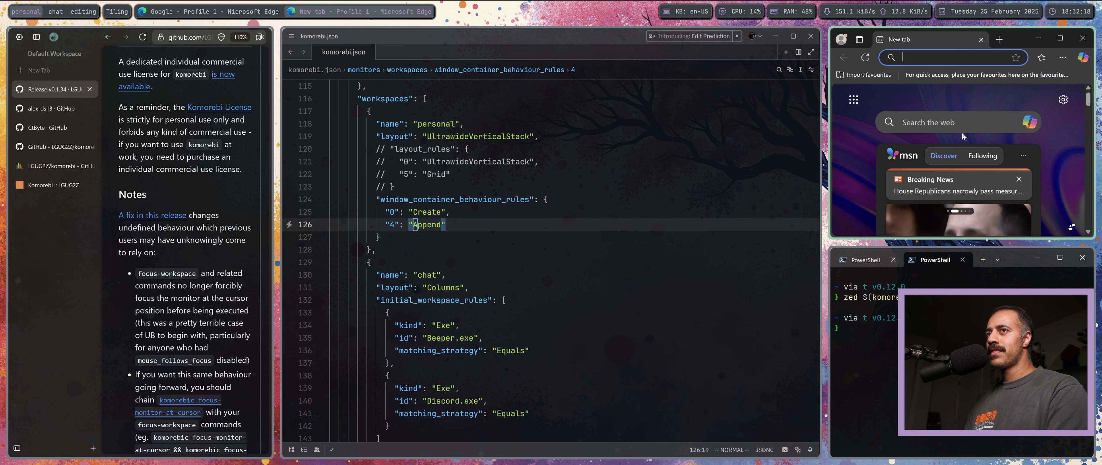
{"action": "key", "text": "ctrl+w"}
{"action": "key", "text": "alt+bracketright"}
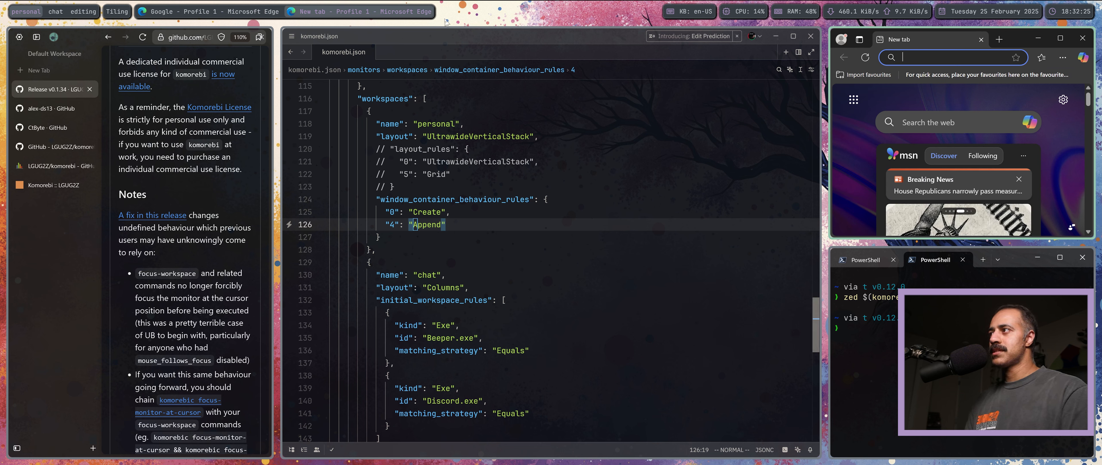
{"action": "left_click", "coordinate": [470, 45]}
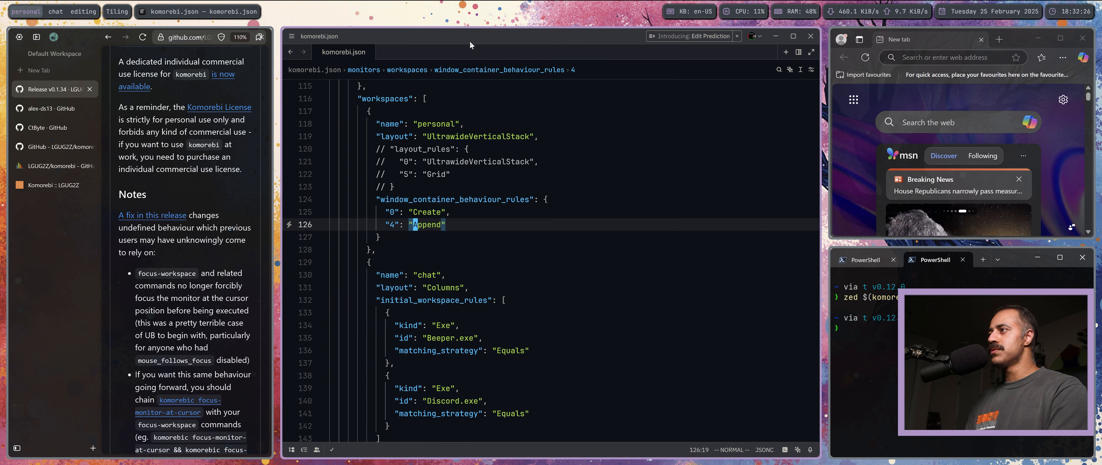
{"action": "key", "text": "ctrl+p"}
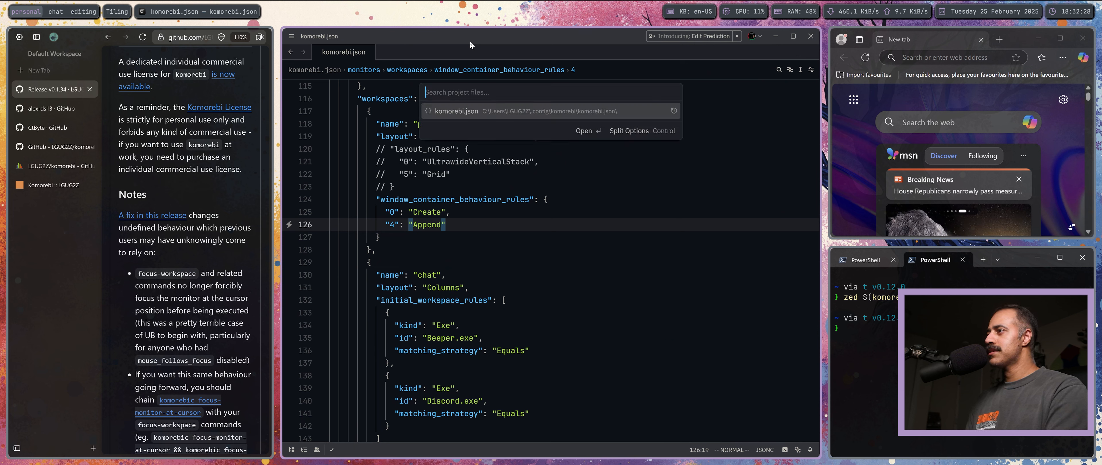
{"action": "key", "text": "Escape"}
{"action": "key", "text": "ctrl+n"}
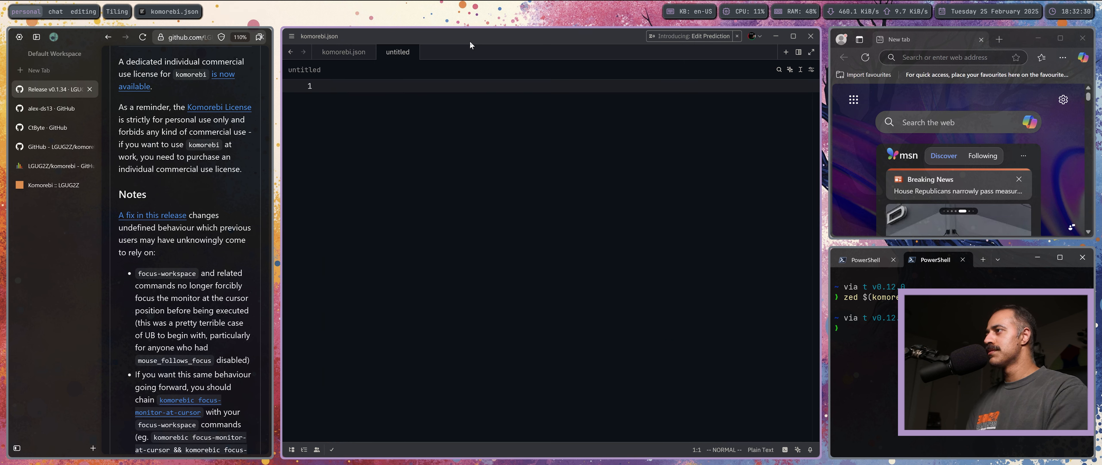
{"action": "left_click", "coordinate": [414, 52]}
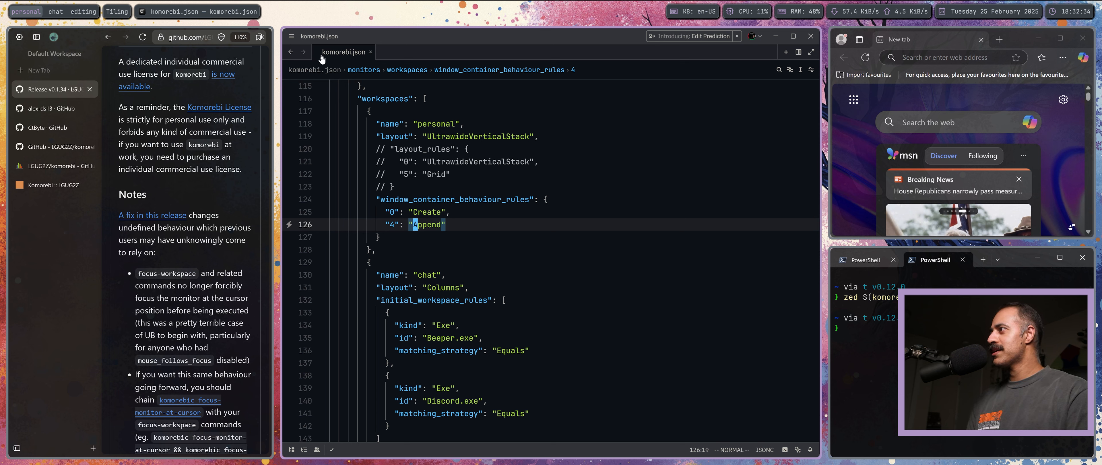
Open a new empty Zed window stacked with the komorebi.json editor and close it again.
{"action": "left_click", "coordinate": [293, 38]}
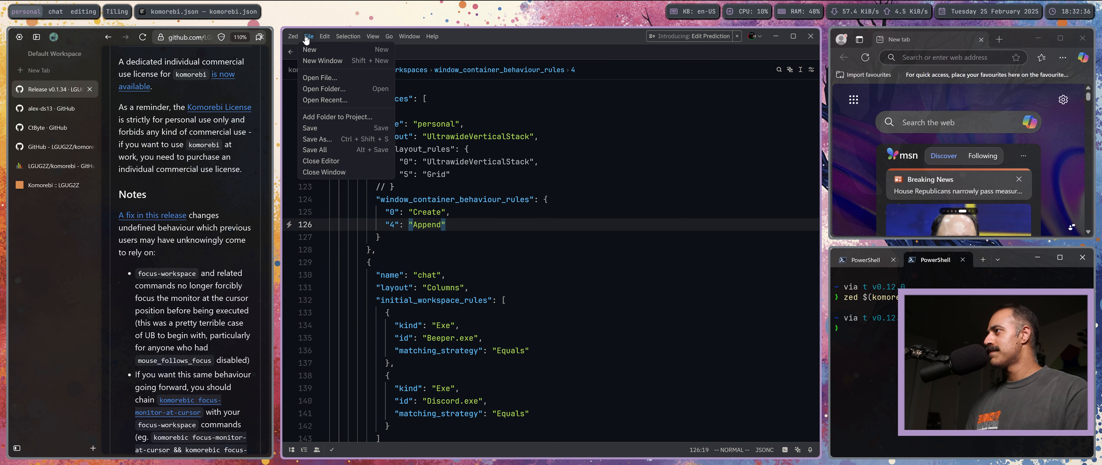
{"action": "left_click", "coordinate": [368, 63]}
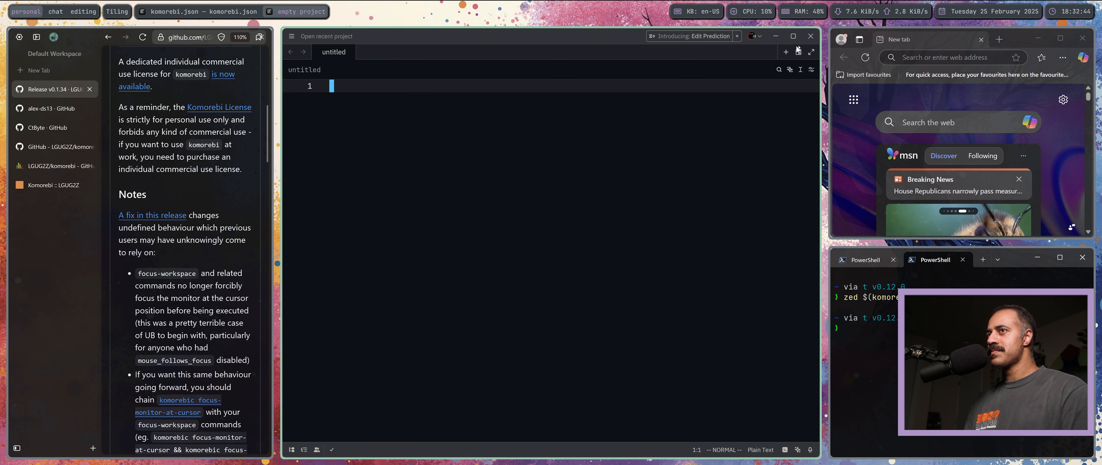
{"action": "left_click", "coordinate": [811, 38]}
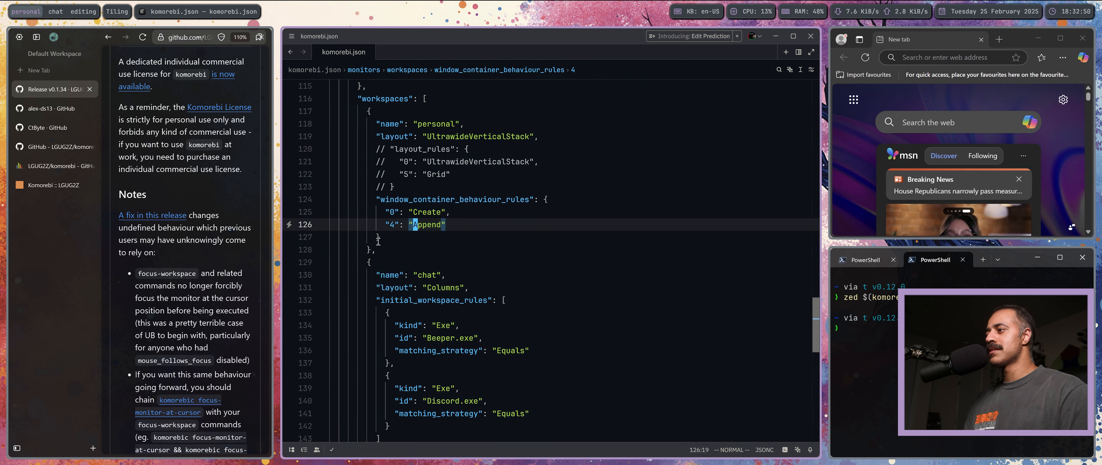
Close both Edge windows and swap the release notes browser with the editor so it takes the wide central tile.
{"action": "mouse_move", "coordinate": [389, 225]}
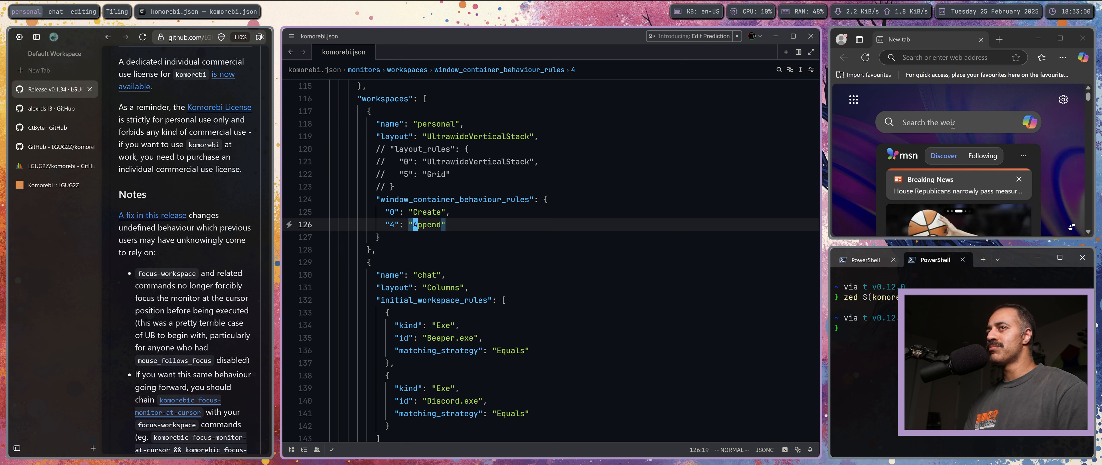
{"action": "left_click", "coordinate": [876, 156]}
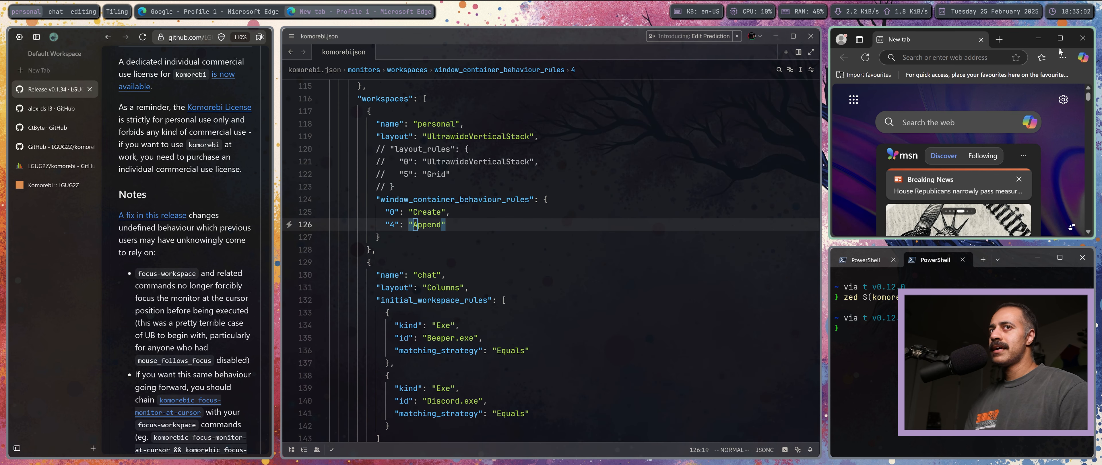
{"action": "left_click", "coordinate": [1082, 38]}
{"action": "left_click", "coordinate": [766, 140]}
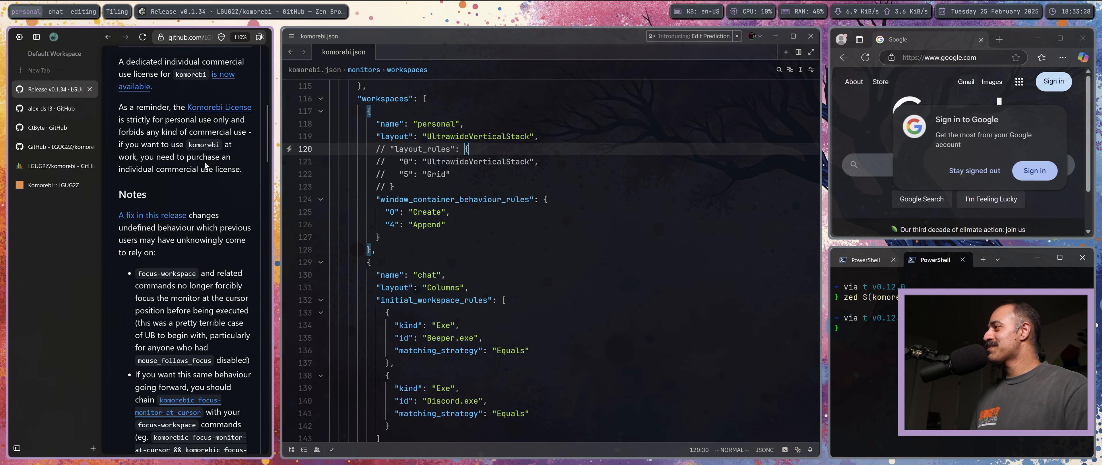
{"action": "key", "text": "alt+shift+l"}
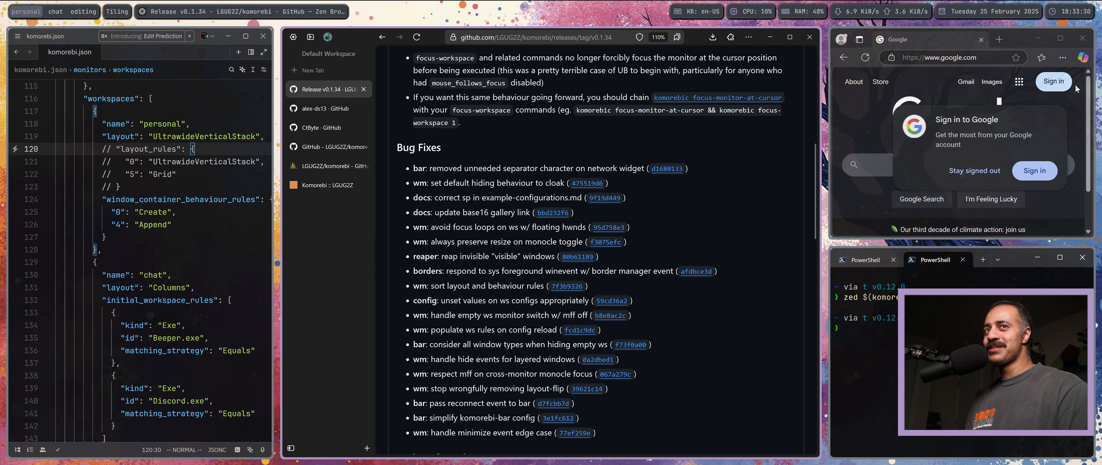
{"action": "left_click", "coordinate": [1082, 38]}
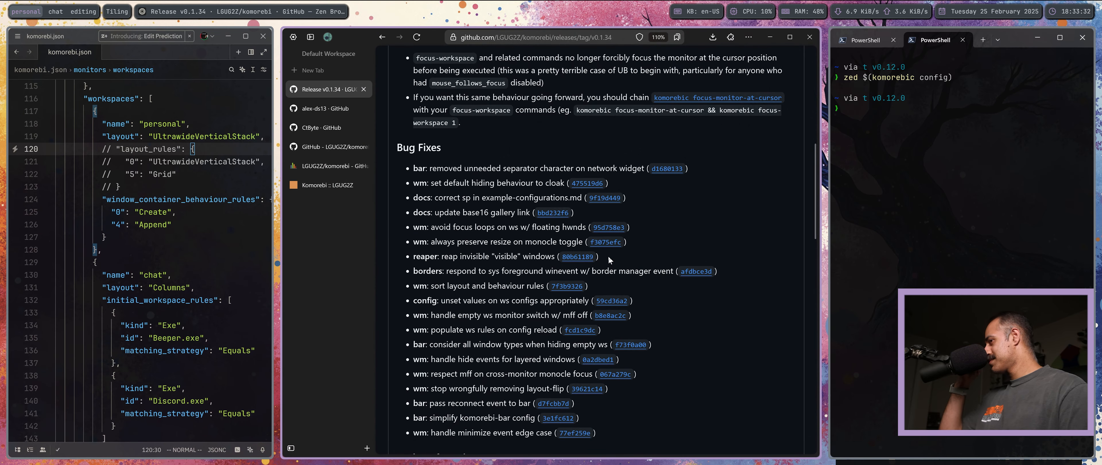
Examine the bug fix commit "set default hiding behaviour to cloak" and return to the v0.1.34 release notes.
{"action": "scroll", "coordinate": [459, 210], "scroll_direction": "down", "scroll_amount": 2}
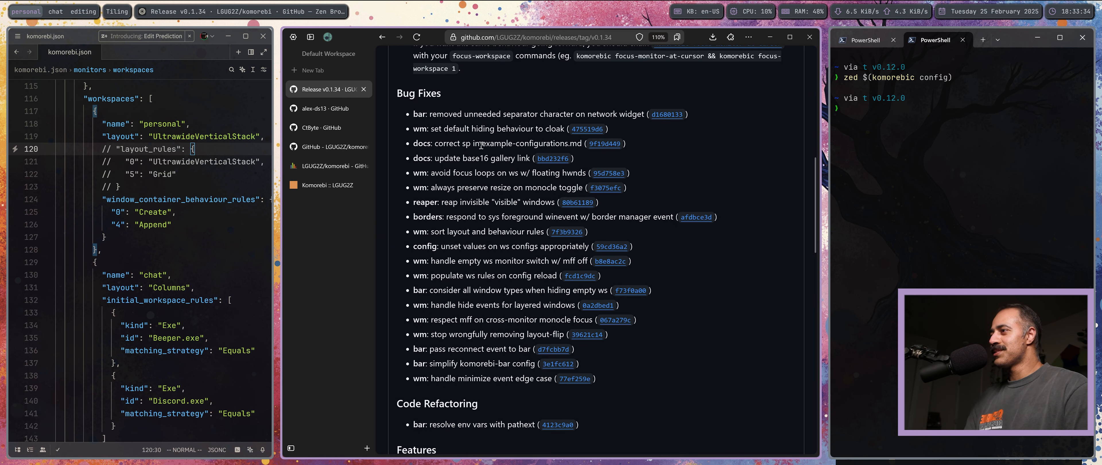
{"action": "triple_click", "coordinate": [478, 130]}
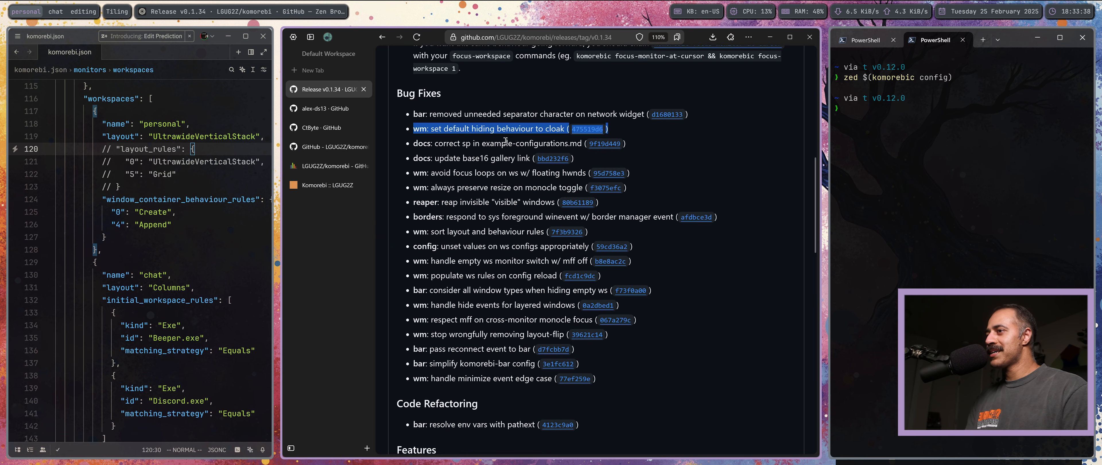
{"action": "left_click", "coordinate": [666, 150]}
{"action": "left_click", "coordinate": [582, 128]}
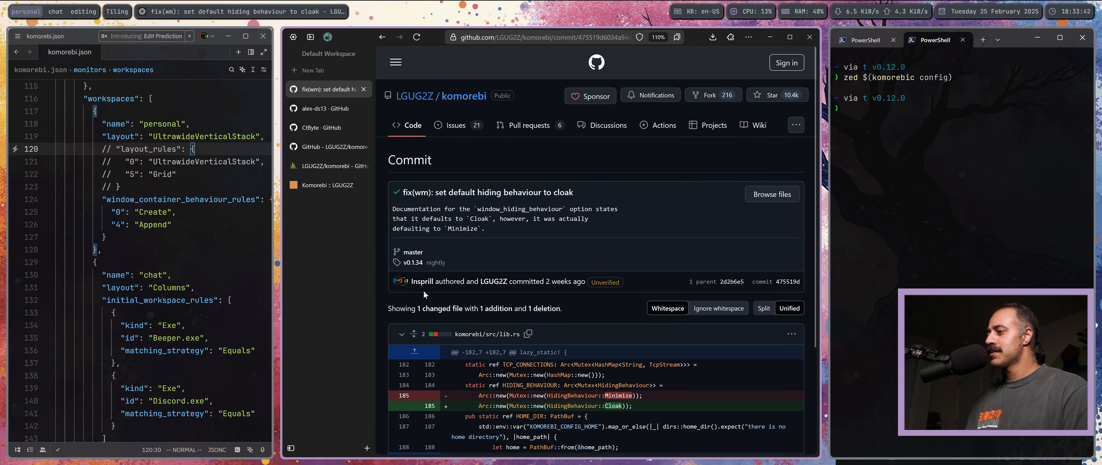
{"action": "scroll", "coordinate": [418, 287], "scroll_direction": "down", "scroll_amount": 3}
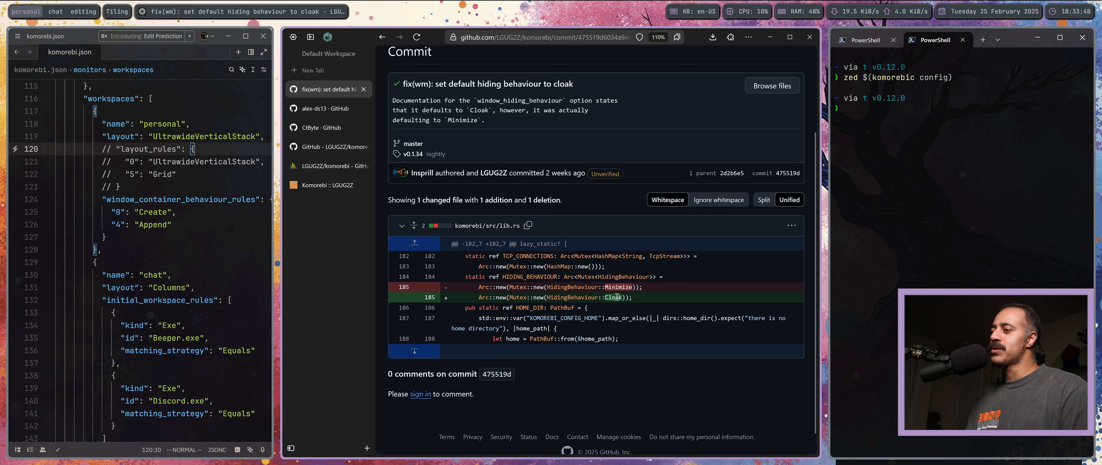
{"action": "double_click", "coordinate": [617, 298]}
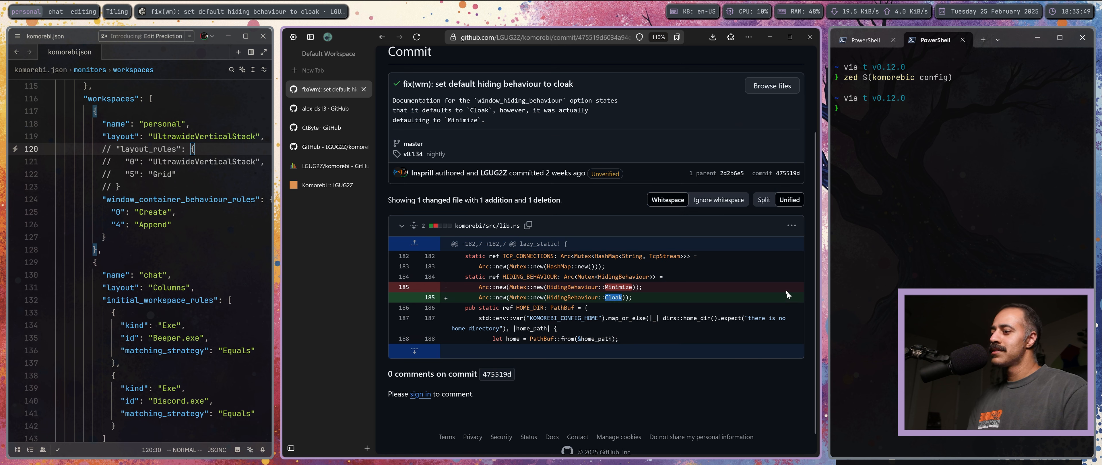
{"action": "left_click", "coordinate": [383, 40]}
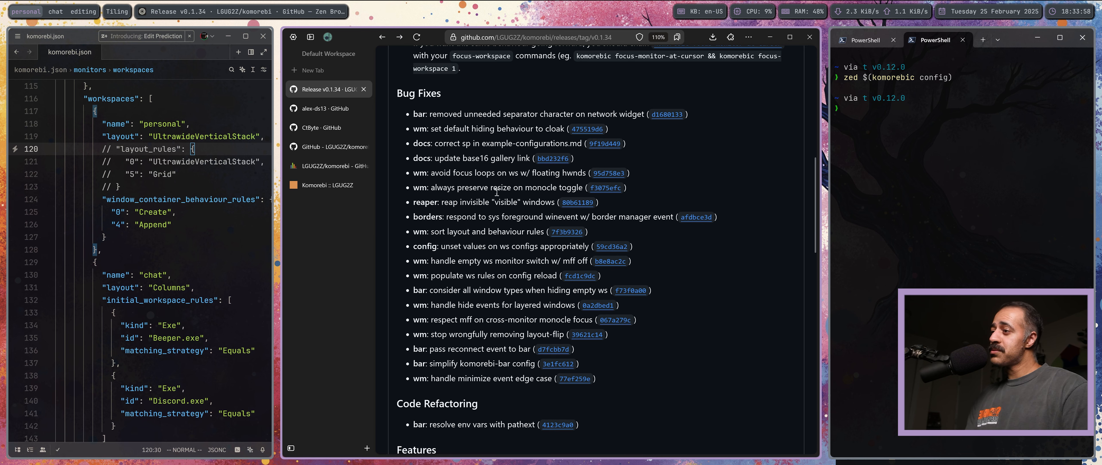
Review the commit "always preserve resize on monocle toggle" and its linked issue #1257, then return to the release notes.
{"action": "left_click", "coordinate": [614, 191]}
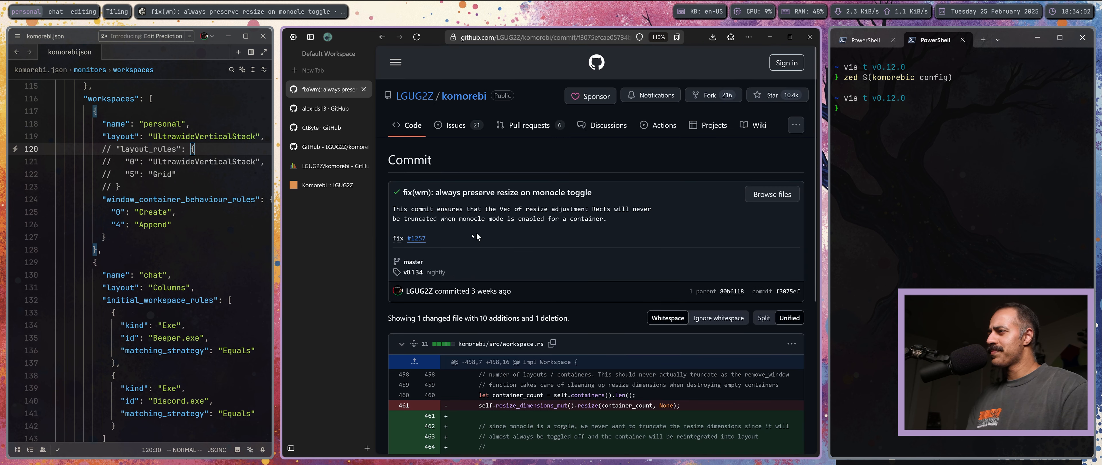
{"action": "left_click", "coordinate": [423, 240]}
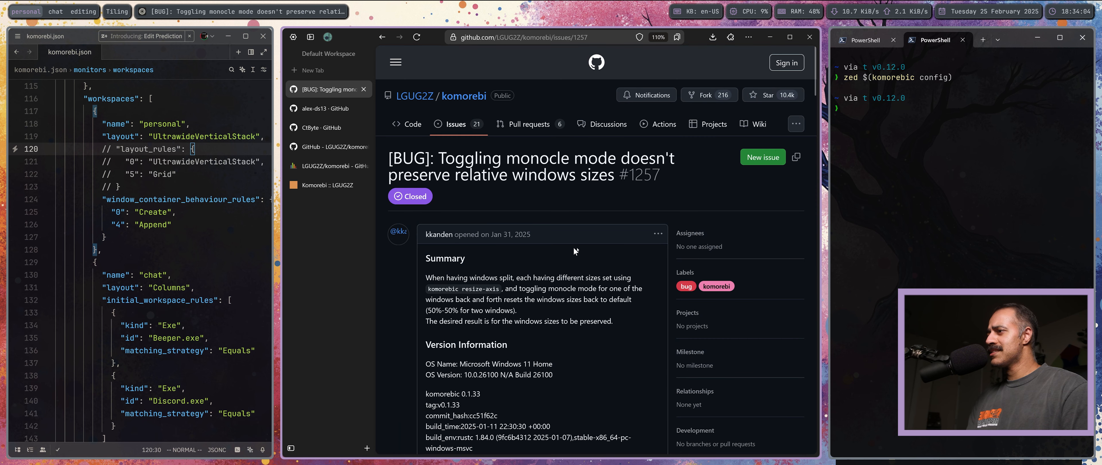
{"action": "scroll", "coordinate": [555, 287], "scroll_direction": "down", "scroll_amount": 1}
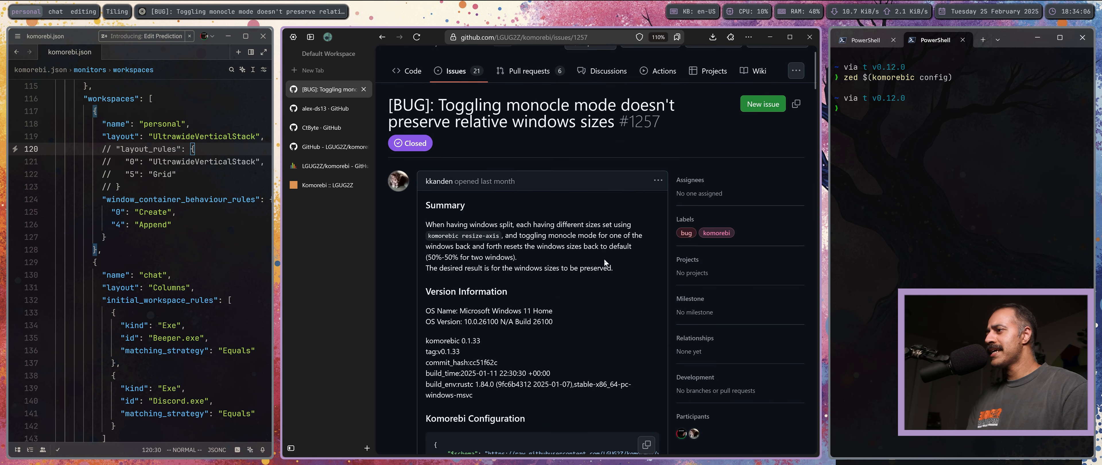
{"action": "scroll", "coordinate": [556, 278], "scroll_direction": "down", "scroll_amount": 4}
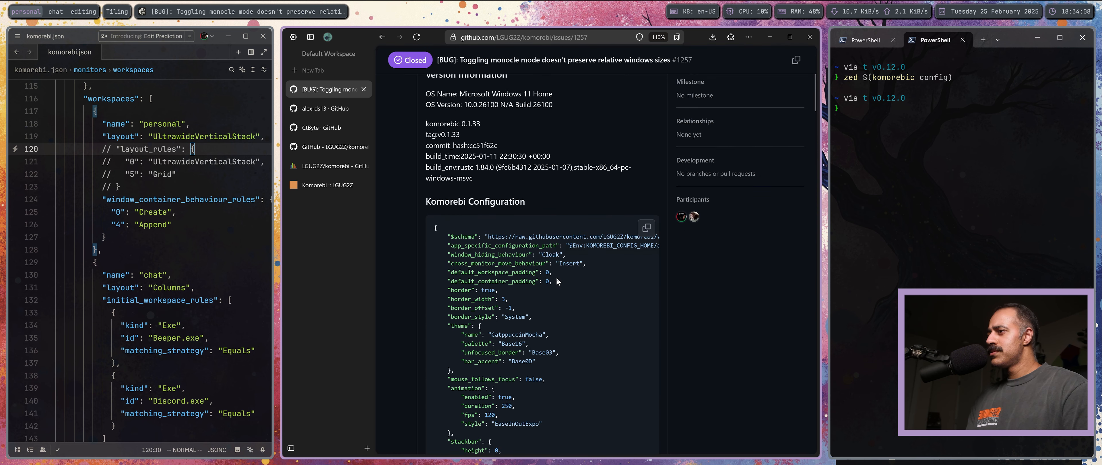
{"action": "scroll", "coordinate": [557, 278], "scroll_direction": "down", "scroll_amount": 15}
{"action": "scroll", "coordinate": [559, 282], "scroll_direction": "down", "scroll_amount": 6}
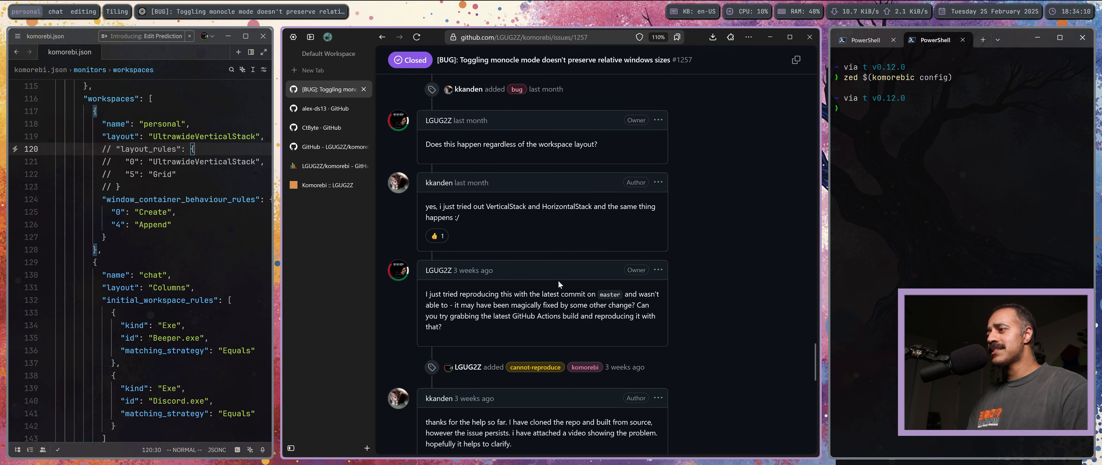
{"action": "scroll", "coordinate": [558, 282], "scroll_direction": "down", "scroll_amount": 6}
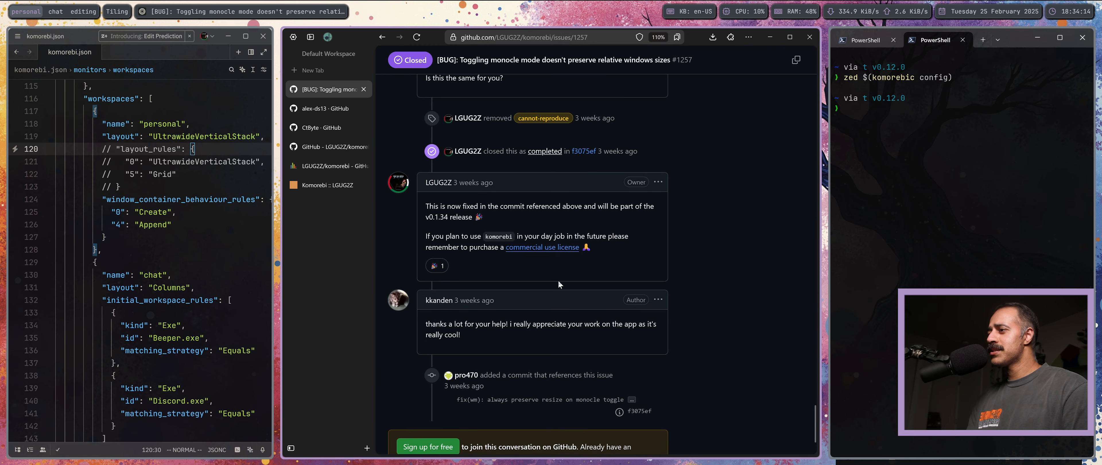
{"action": "left_click", "coordinate": [386, 40]}
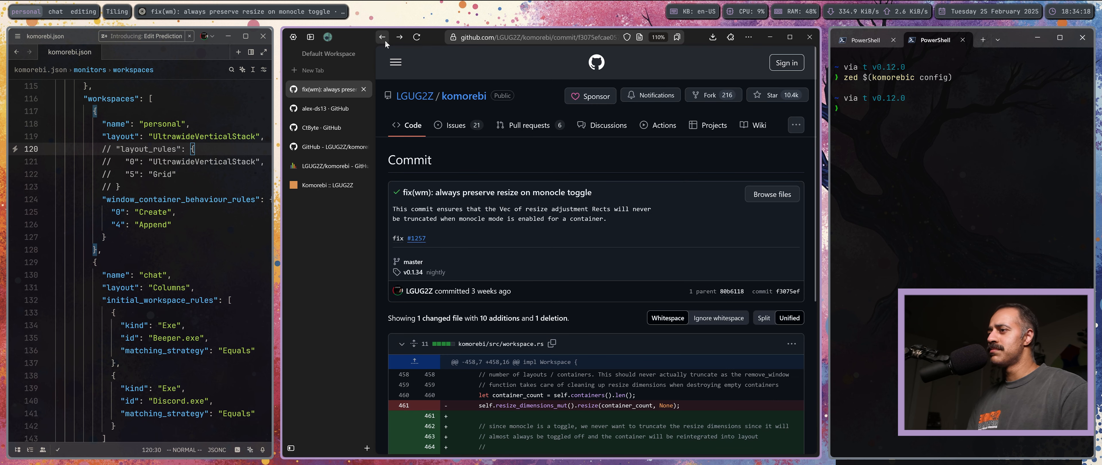
{"action": "left_click", "coordinate": [385, 39]}
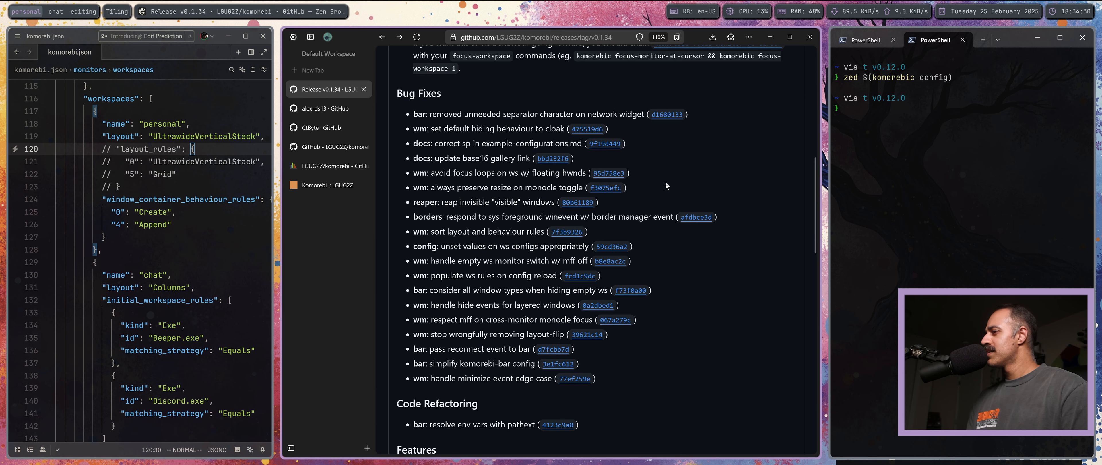
Examine the commit "reap invisible "visible" windows" and return to the release notes' remaining bug fixes and features.
{"action": "scroll", "coordinate": [677, 206], "scroll_direction": "down", "scroll_amount": 2}
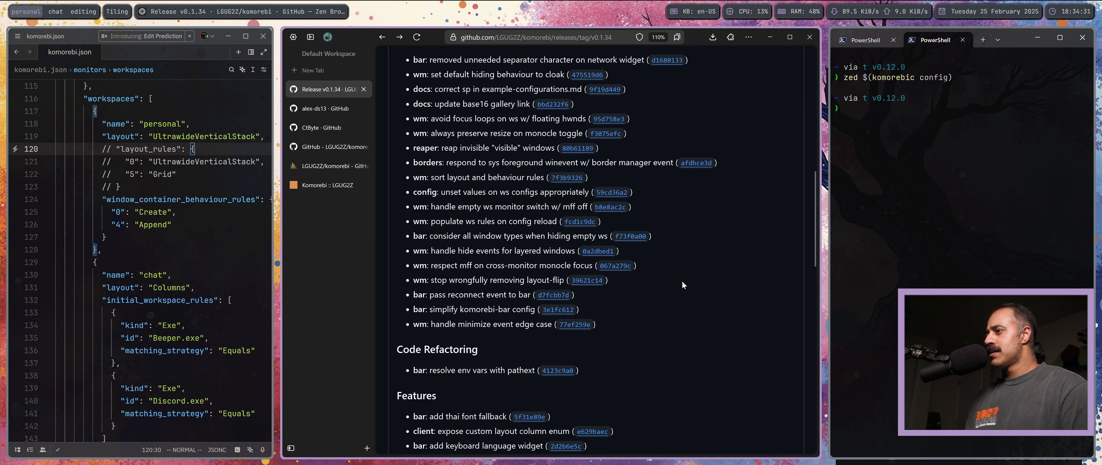
{"action": "left_click", "coordinate": [567, 150]}
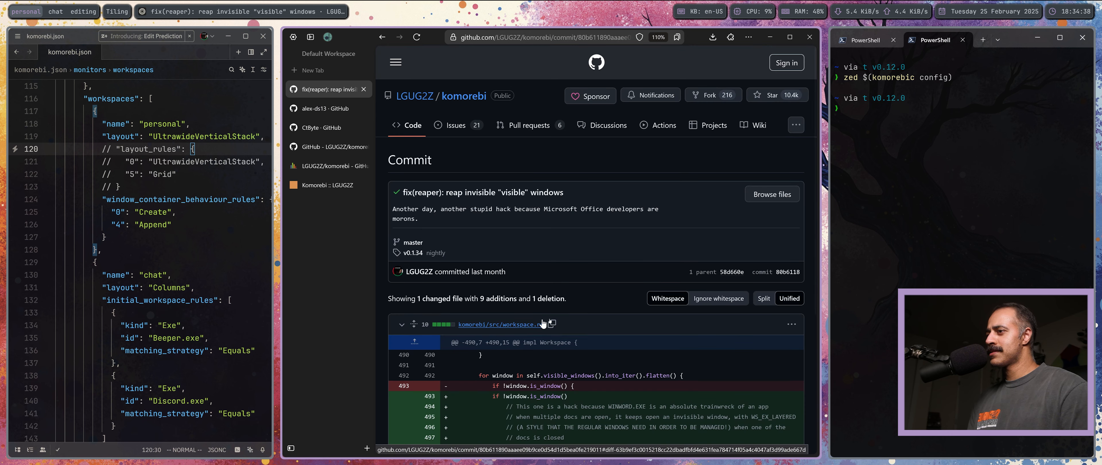
{"action": "scroll", "coordinate": [618, 275], "scroll_direction": "down", "scroll_amount": 5}
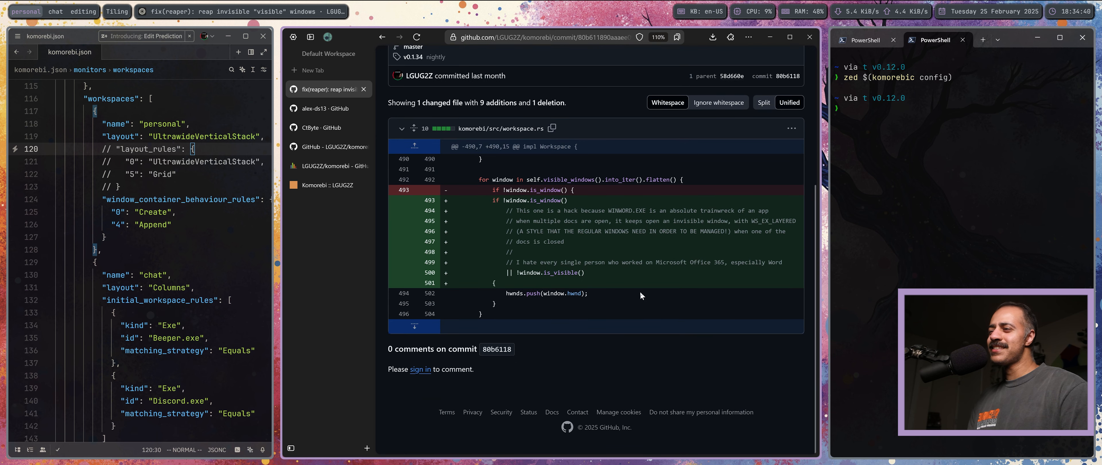
{"action": "left_click", "coordinate": [382, 37]}
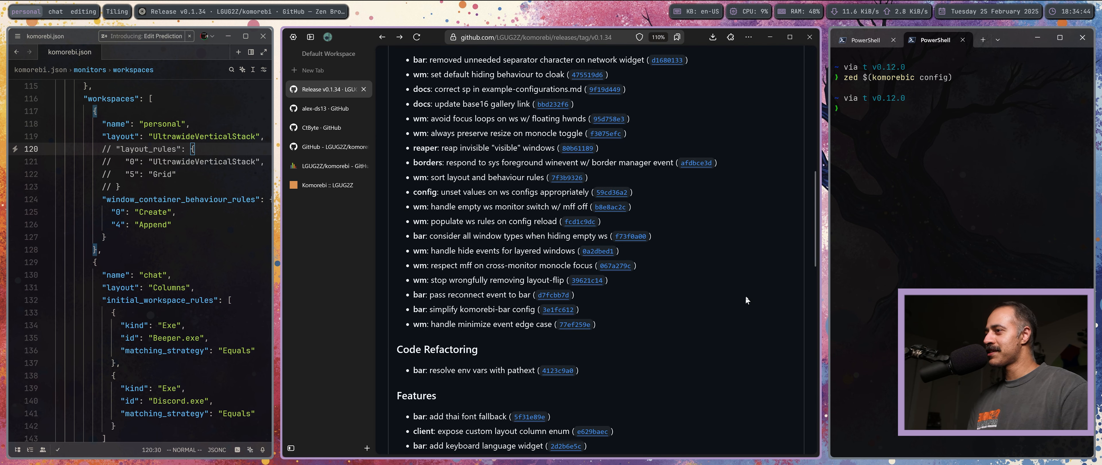
{"action": "scroll", "coordinate": [734, 274], "scroll_direction": "down", "scroll_amount": 1}
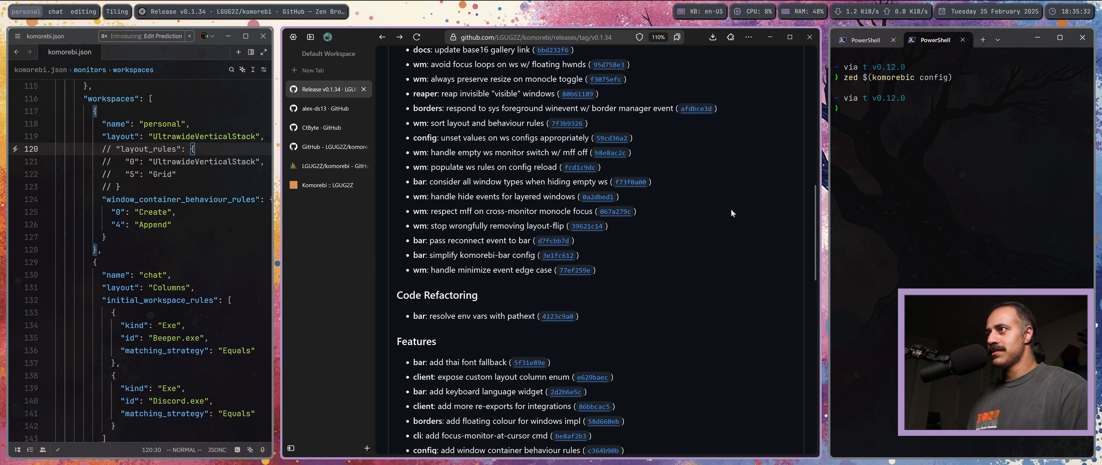
Search the web in a new tab for "chinese language website" and open the Arch Chinese site to show its title in the bar.
{"action": "key", "text": "ctrl+t"}
{"action": "type", "text": "chine"}
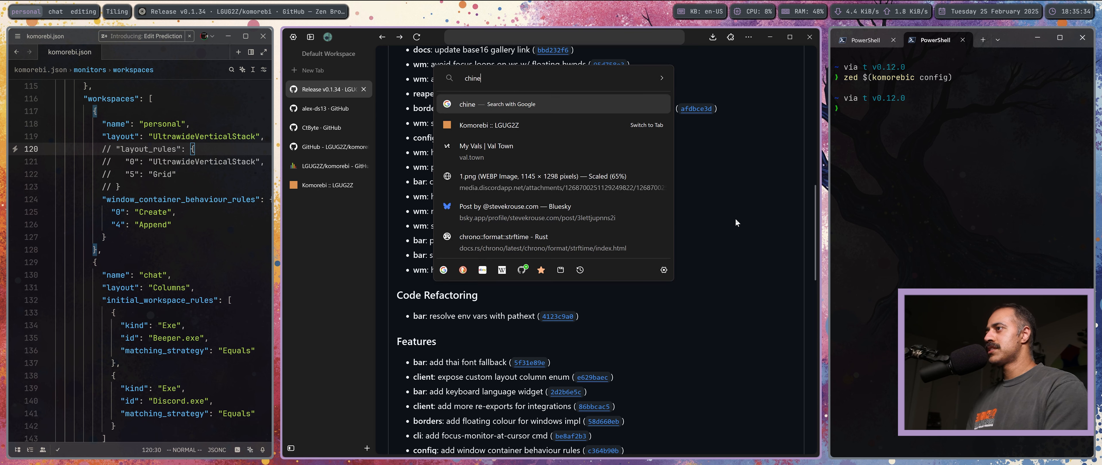
{"action": "type", "text": "se language website"}
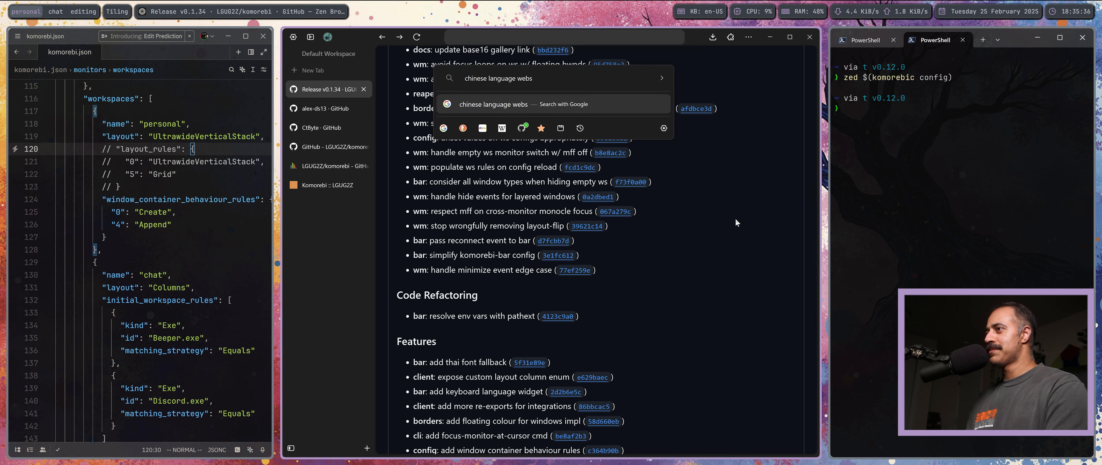
{"action": "key", "text": "Return"}
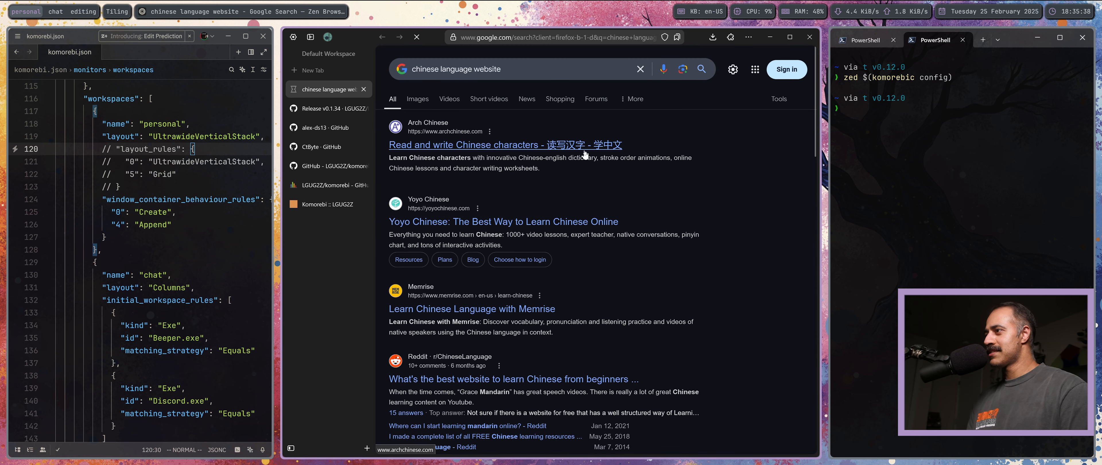
{"action": "scroll", "coordinate": [576, 257], "scroll_direction": "down", "scroll_amount": 4}
{"action": "scroll", "coordinate": [577, 257], "scroll_direction": "down", "scroll_amount": 9}
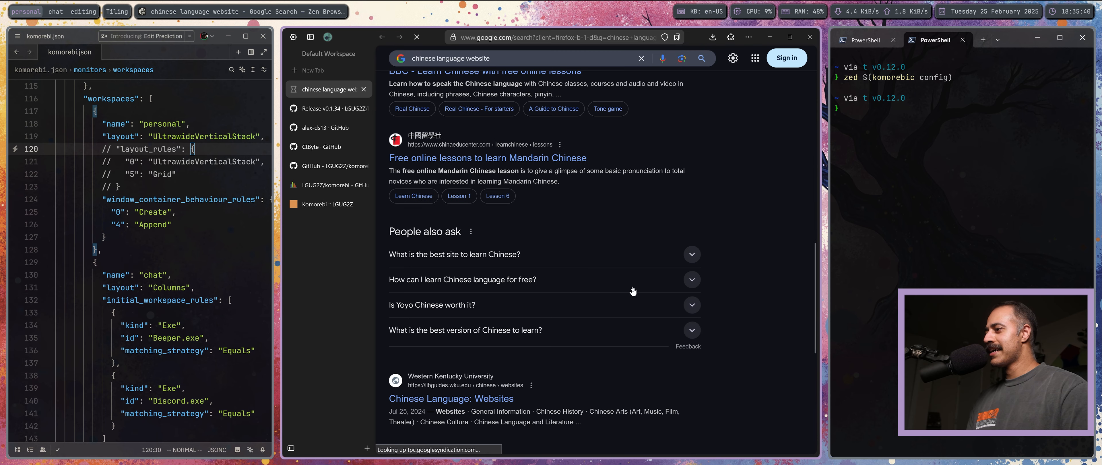
{"action": "scroll", "coordinate": [628, 276], "scroll_direction": "up", "scroll_amount": 6}
{"action": "scroll", "coordinate": [629, 276], "scroll_direction": "up", "scroll_amount": 7}
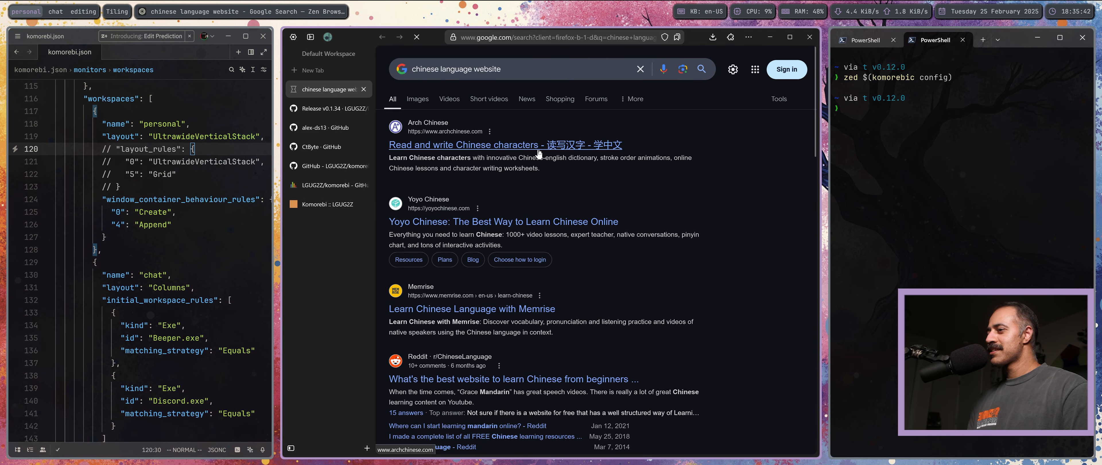
{"action": "left_click", "coordinate": [556, 147]}
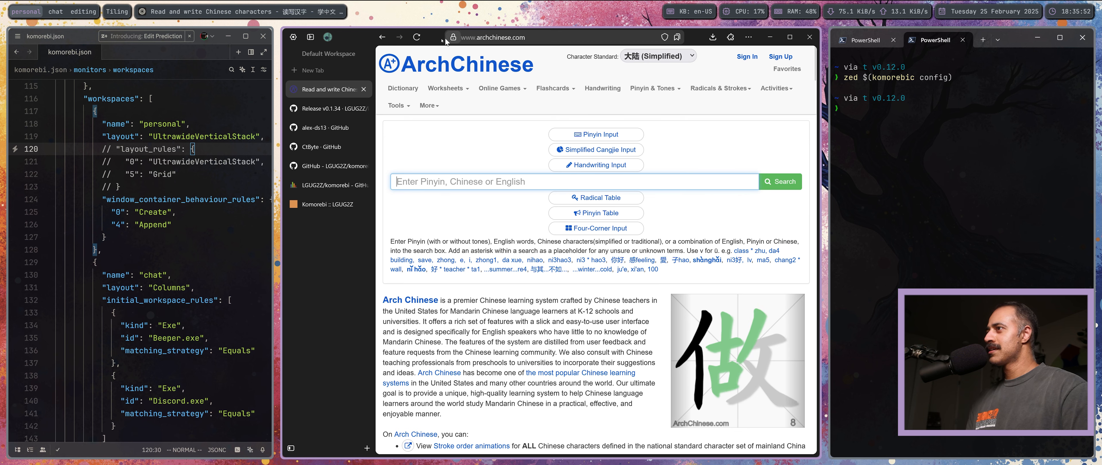
Search the web for "thai language characters" and look through the results for a page title in Thai script.
{"action": "left_click", "coordinate": [483, 37]}
{"action": "type", "text": "thai l"}
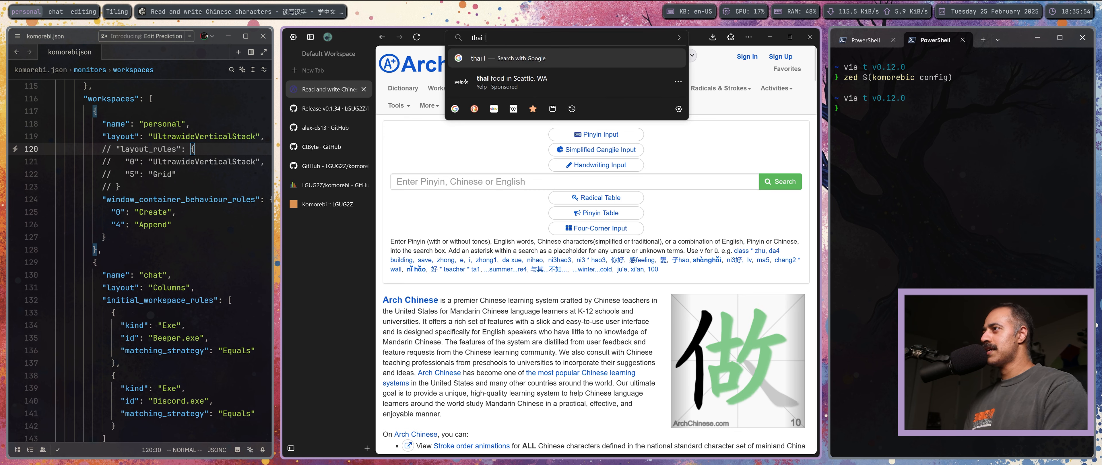
{"action": "type", "text": "anguage characters"}
{"action": "key", "text": "Return"}
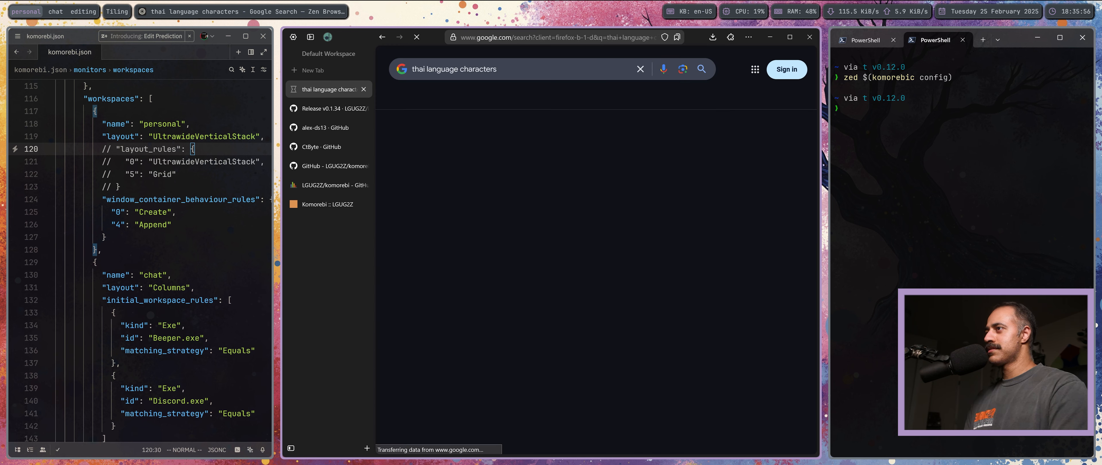
{"action": "scroll", "coordinate": [554, 230], "scroll_direction": "down", "scroll_amount": 15}
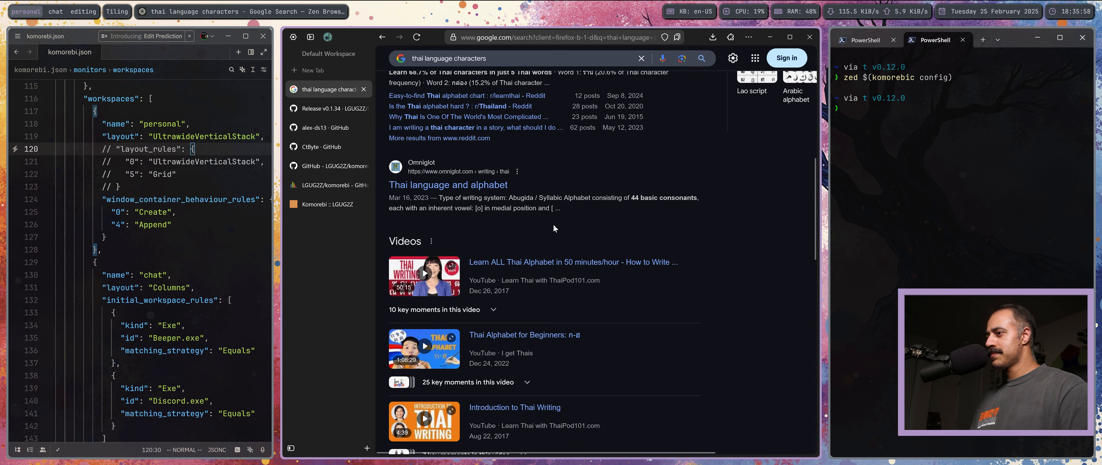
{"action": "scroll", "coordinate": [554, 231], "scroll_direction": "down", "scroll_amount": 6}
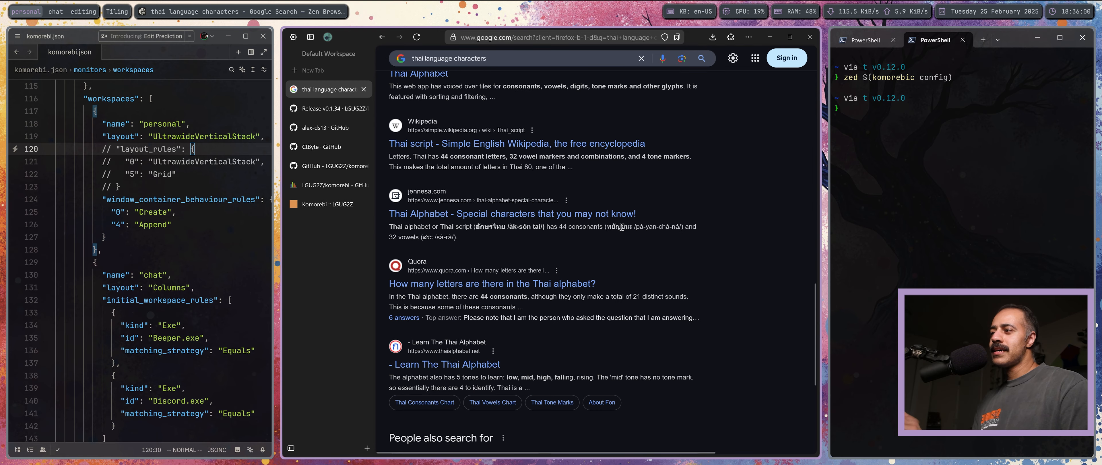
{"action": "scroll", "coordinate": [613, 215], "scroll_direction": "down", "scroll_amount": 6}
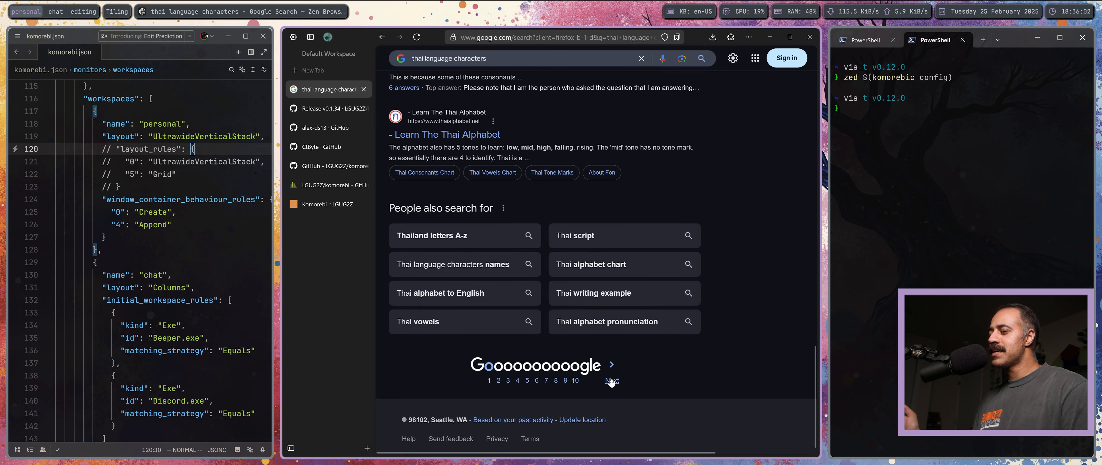
{"action": "left_click", "coordinate": [615, 368]}
Change the search to "thai language website" and scan the first page of results for titles in Thai script.
{"action": "double_click", "coordinate": [542, 74]}
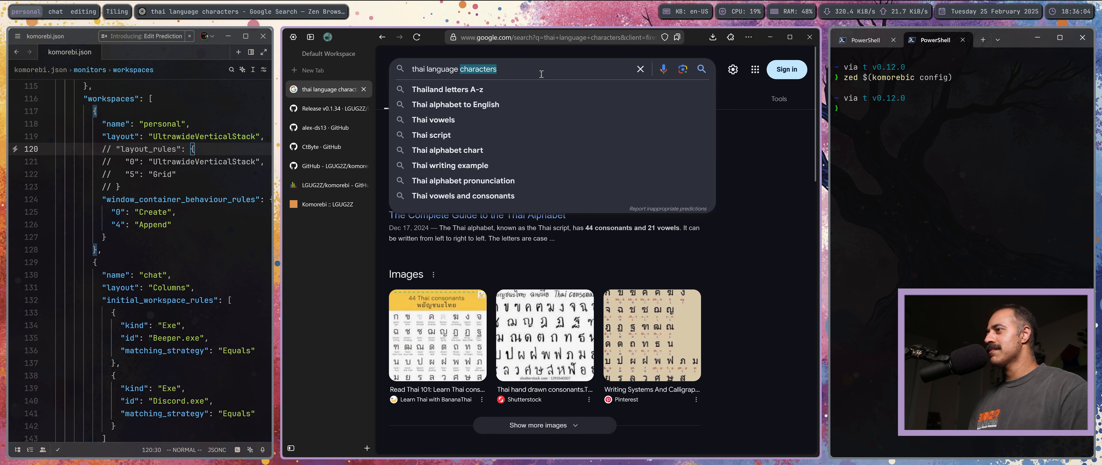
{"action": "type", "text": "website"}
{"action": "key", "text": "Return"}
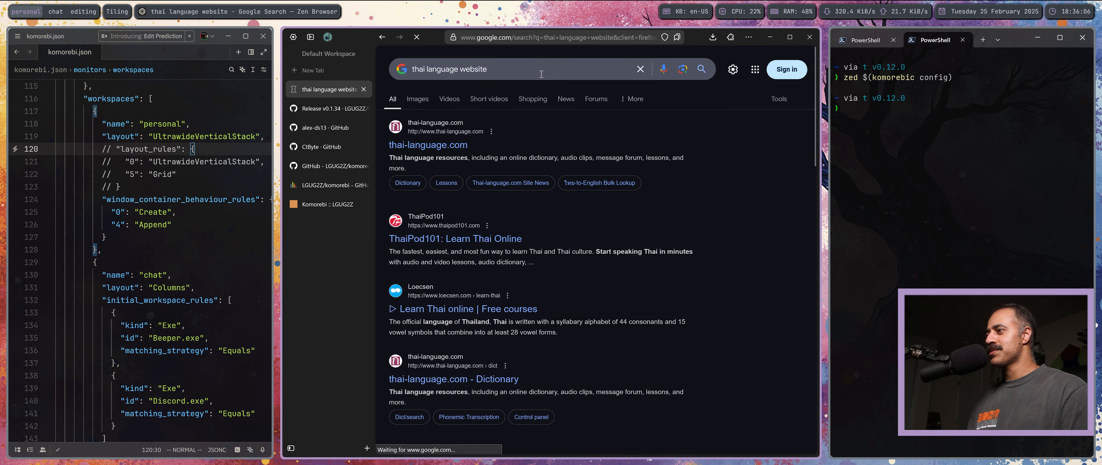
{"action": "scroll", "coordinate": [541, 245], "scroll_direction": "down", "scroll_amount": 10}
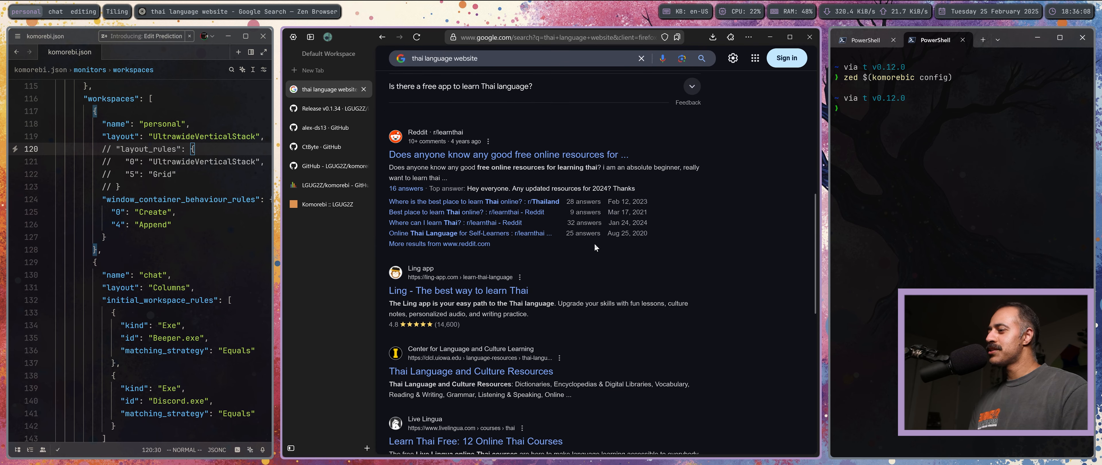
{"action": "scroll", "coordinate": [598, 241], "scroll_direction": "down", "scroll_amount": 8}
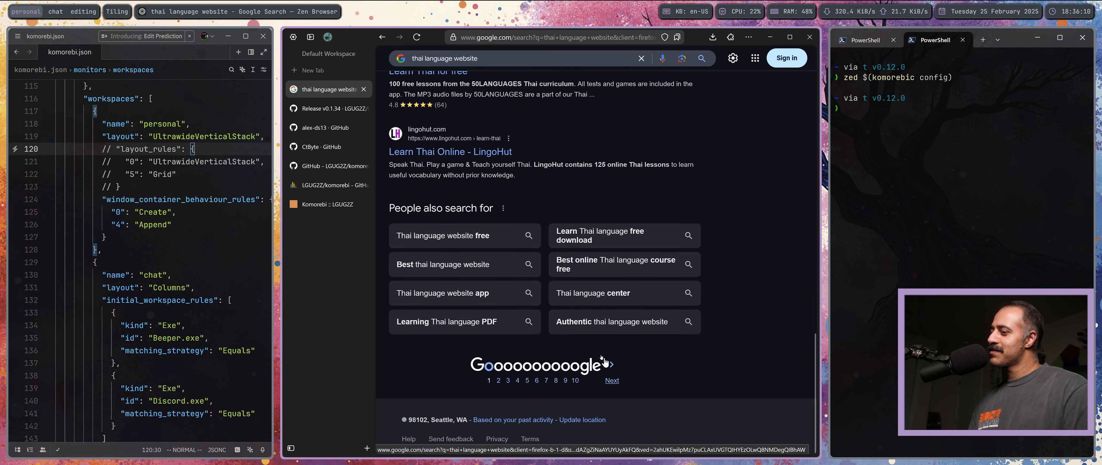
{"action": "scroll", "coordinate": [584, 308], "scroll_direction": "up", "scroll_amount": 15}
{"action": "scroll", "coordinate": [584, 308], "scroll_direction": "up", "scroll_amount": 2}
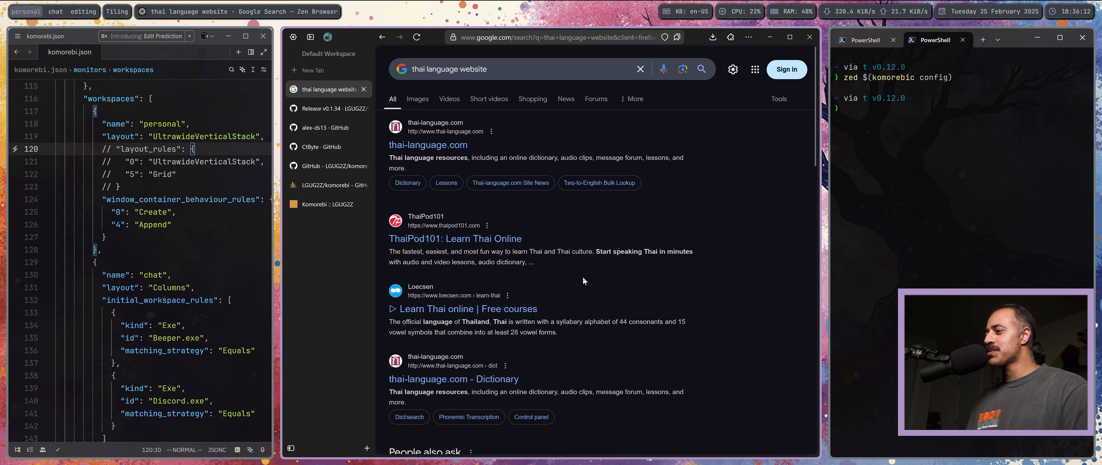
Page through the further "thai language website" results, looking for a title written in Thai characters.
{"action": "scroll", "coordinate": [582, 277], "scroll_direction": "down", "scroll_amount": 15}
{"action": "scroll", "coordinate": [610, 313], "scroll_direction": "up", "scroll_amount": 5}
{"action": "scroll", "coordinate": [610, 361], "scroll_direction": "down", "scroll_amount": 4}
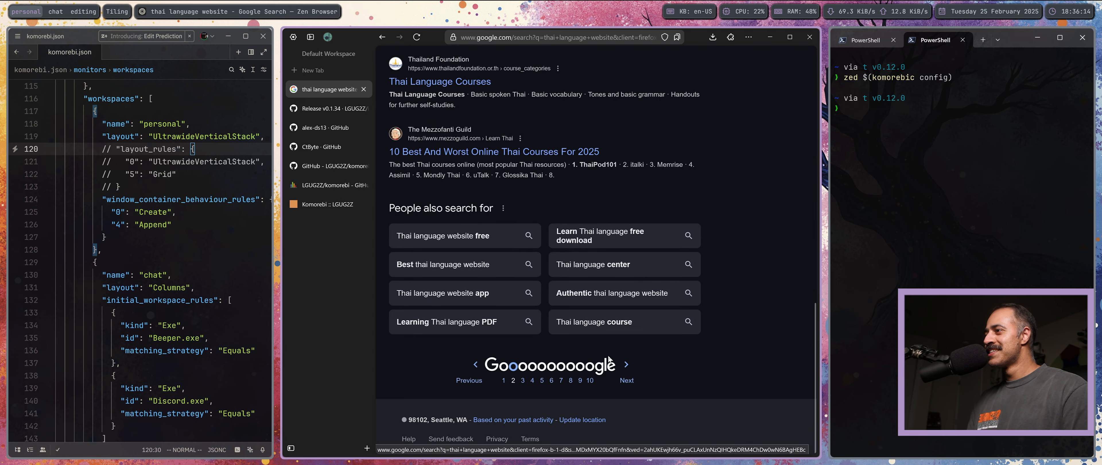
{"action": "scroll", "coordinate": [610, 361], "scroll_direction": "up", "scroll_amount": 5}
{"action": "scroll", "coordinate": [610, 362], "scroll_direction": "down", "scroll_amount": 5}
{"action": "left_click", "coordinate": [626, 365]}
{"action": "scroll", "coordinate": [622, 371], "scroll_direction": "down", "scroll_amount": 10}
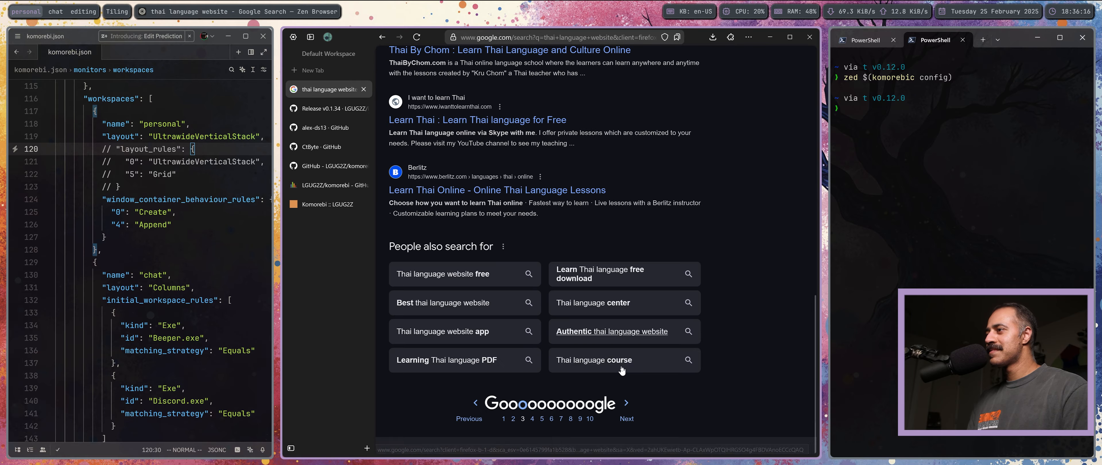
{"action": "scroll", "coordinate": [621, 371], "scroll_direction": "down", "scroll_amount": 1}
{"action": "left_click", "coordinate": [623, 365]}
{"action": "scroll", "coordinate": [618, 319], "scroll_direction": "up", "scroll_amount": 5}
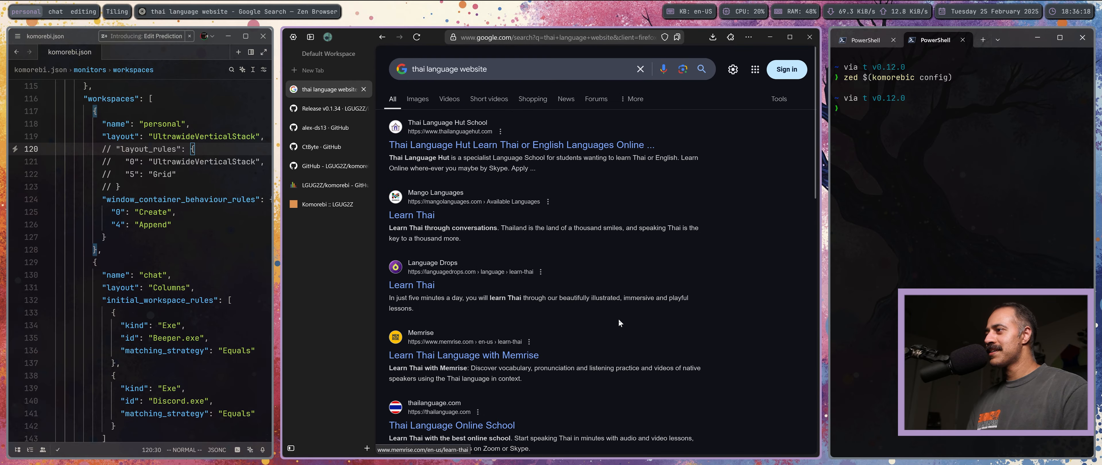
{"action": "scroll", "coordinate": [618, 319], "scroll_direction": "down", "scroll_amount": 6}
{"action": "left_click", "coordinate": [627, 376]}
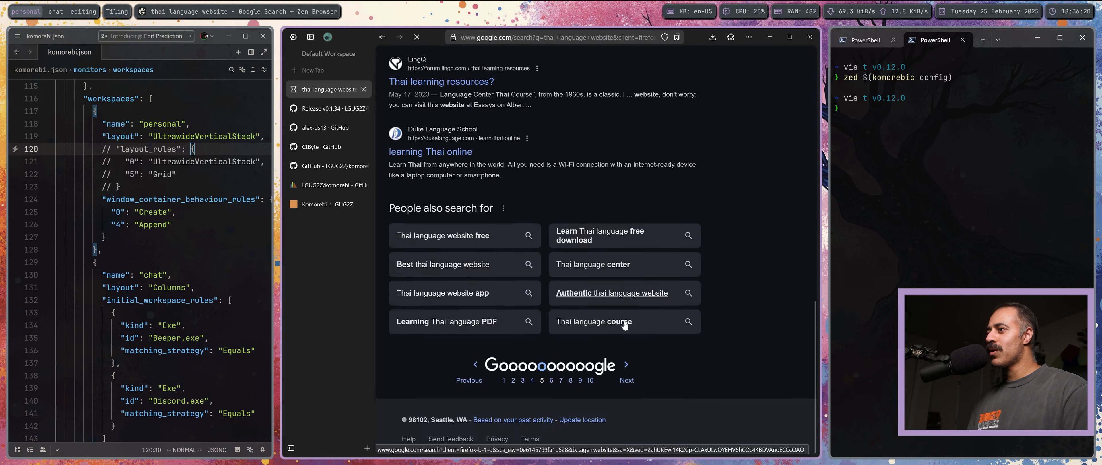
{"action": "scroll", "coordinate": [632, 317], "scroll_direction": "up", "scroll_amount": 10}
{"action": "scroll", "coordinate": [632, 325], "scroll_direction": "down", "scroll_amount": 10}
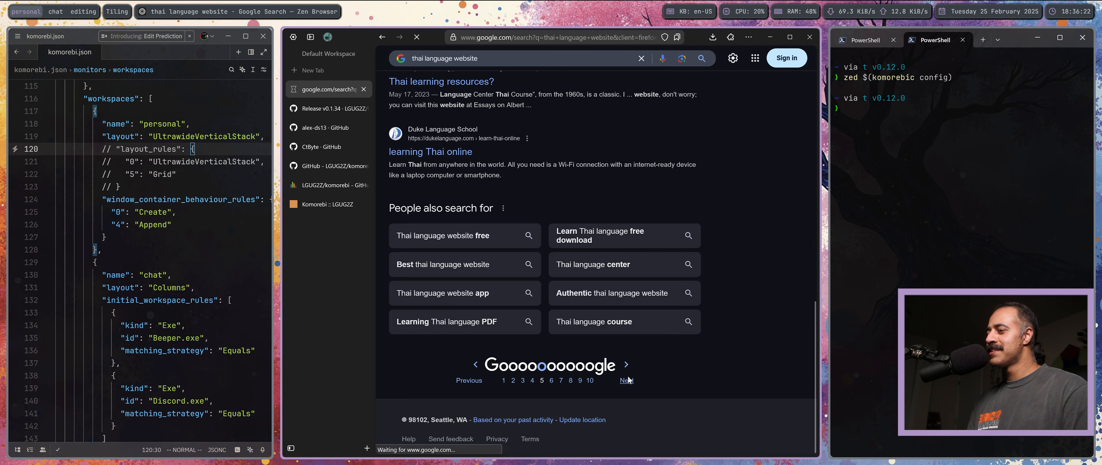
{"action": "scroll", "coordinate": [633, 342], "scroll_direction": "up", "scroll_amount": 10}
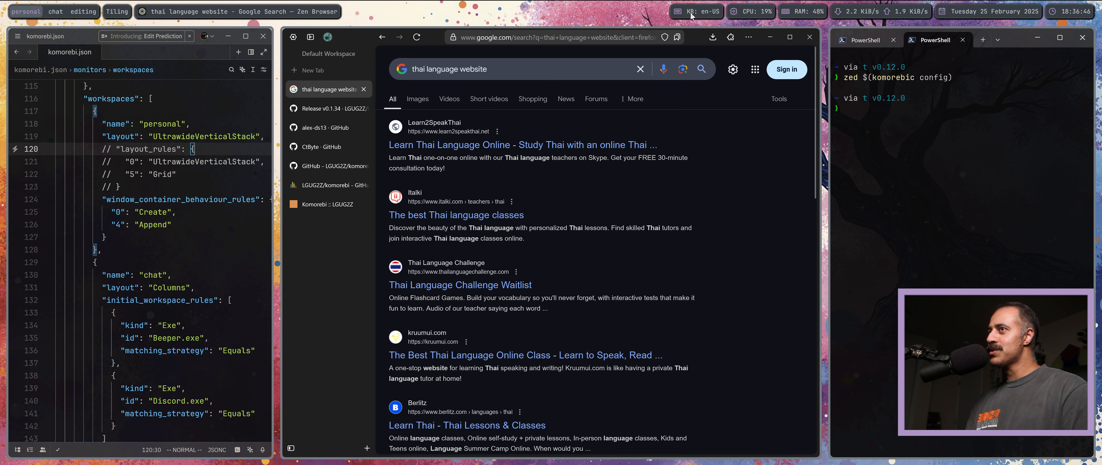
Return to the v0.1.34 release notes and find "keyboard" on the page.
{"action": "left_click", "coordinate": [329, 108]}
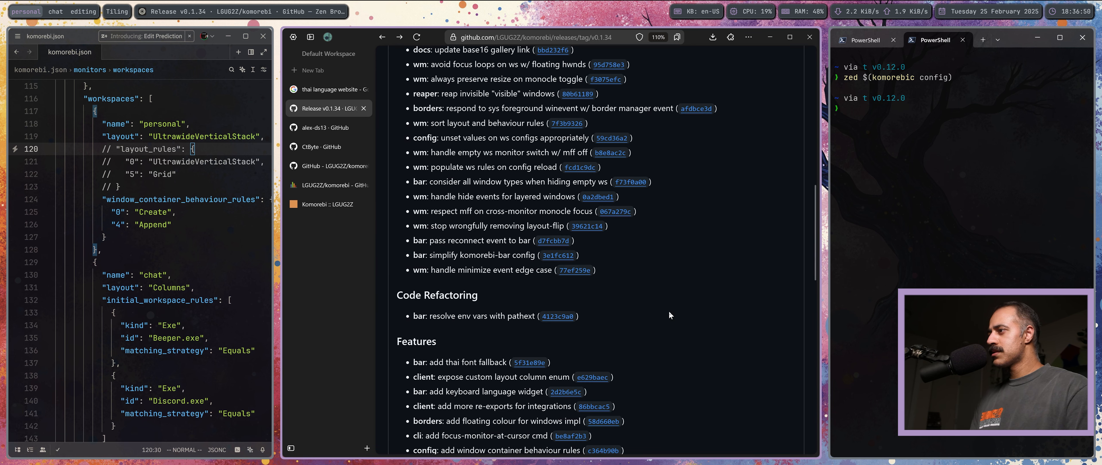
{"action": "scroll", "coordinate": [670, 311], "scroll_direction": "down", "scroll_amount": 5}
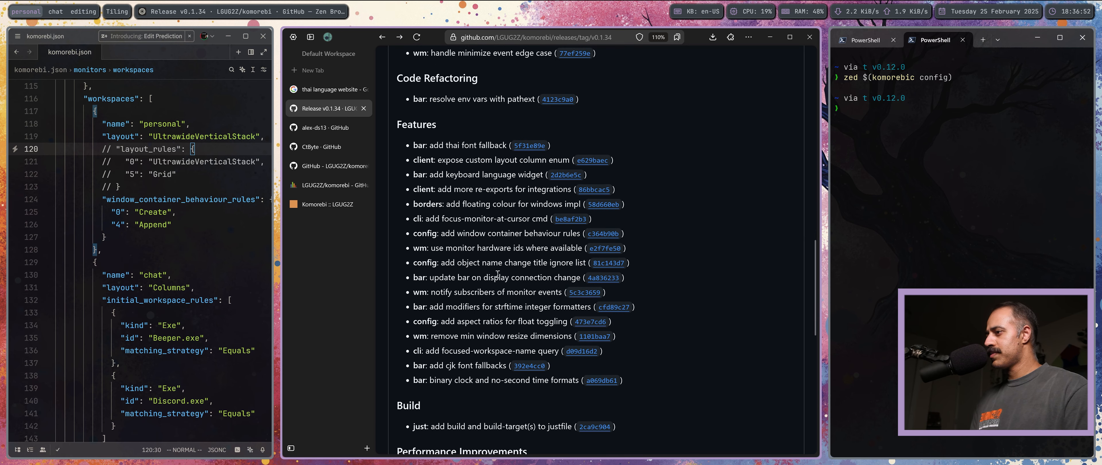
{"action": "key", "text": "ctrl+f"}
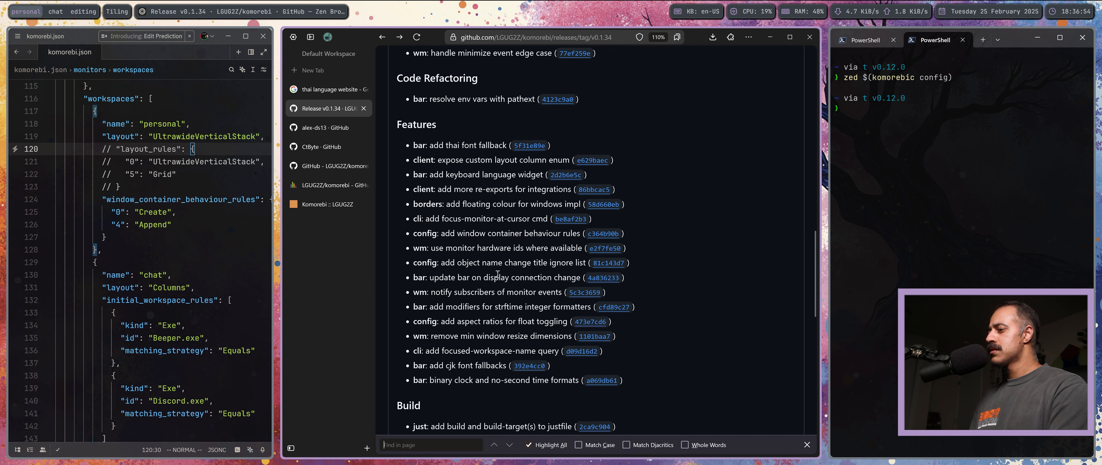
{"action": "type", "text": "keyboa"}
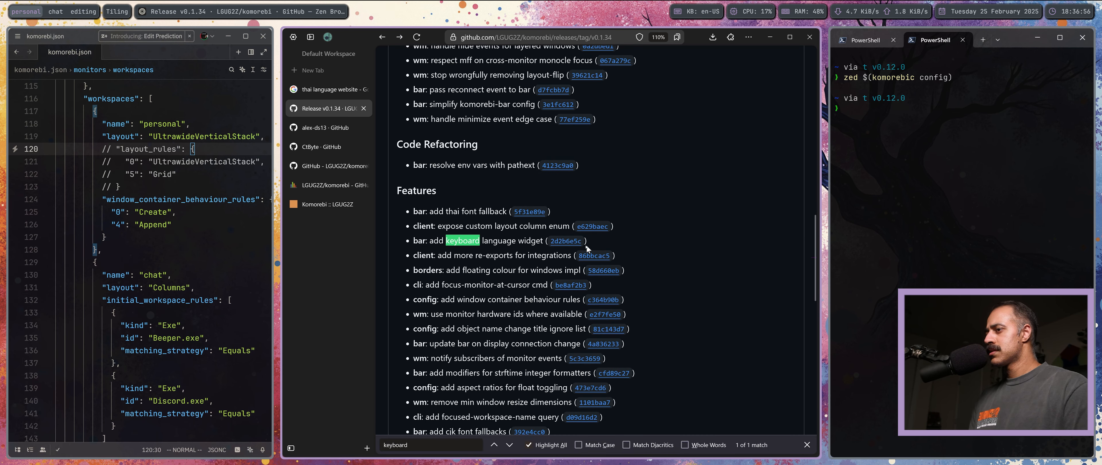
{"action": "type", "text": "rd"}
Review the commit "add keyboard language widget" and its changed files, and return to the release notes.
{"action": "left_click", "coordinate": [564, 241]}
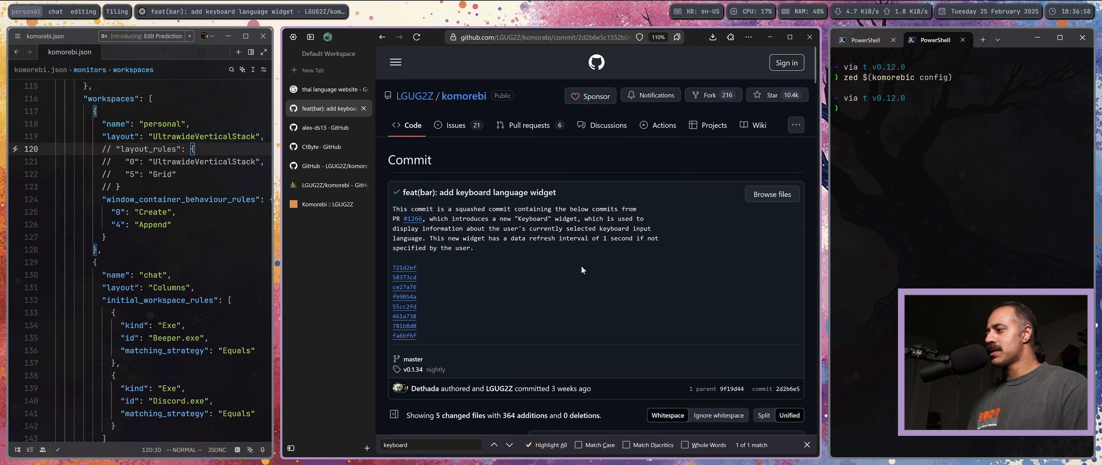
{"action": "scroll", "coordinate": [540, 287], "scroll_direction": "down", "scroll_amount": 5}
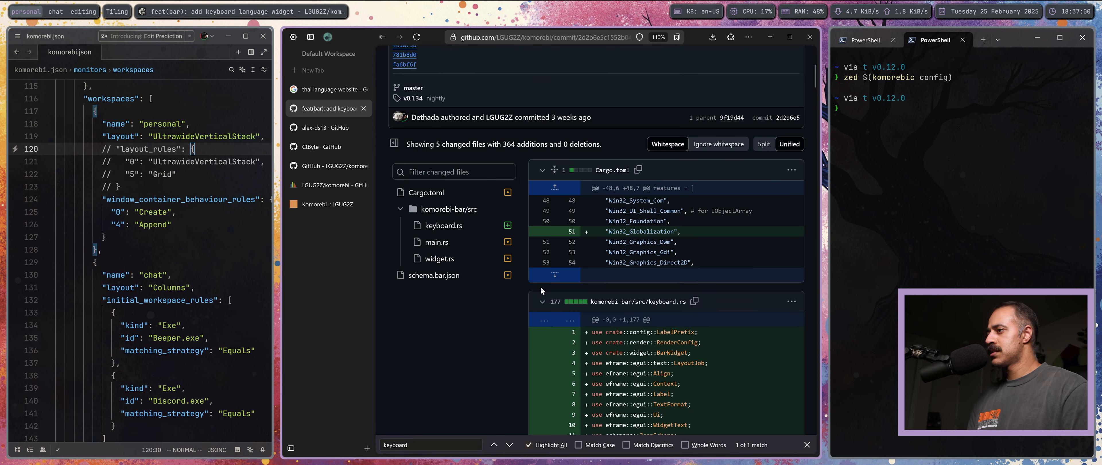
{"action": "mouse_move", "coordinate": [432, 121]}
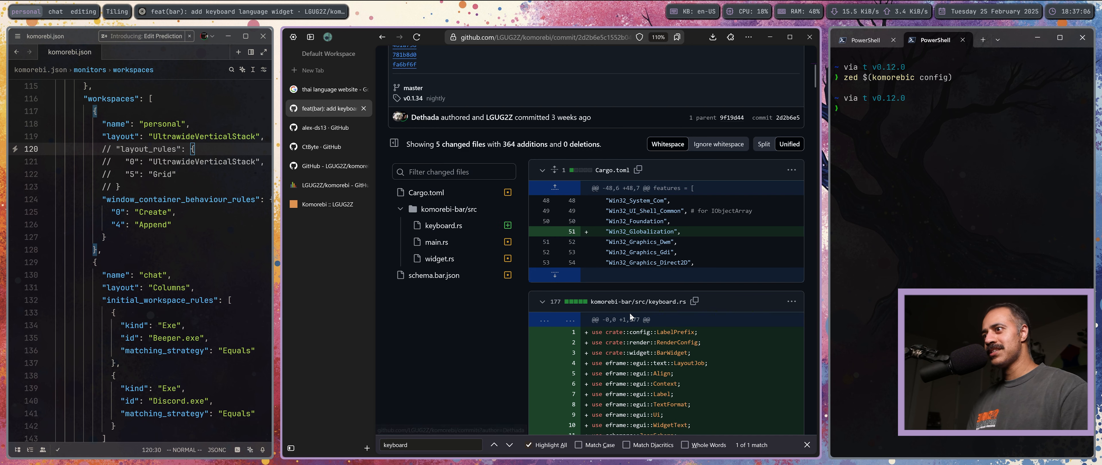
{"action": "scroll", "coordinate": [649, 316], "scroll_direction": "up", "scroll_amount": 5}
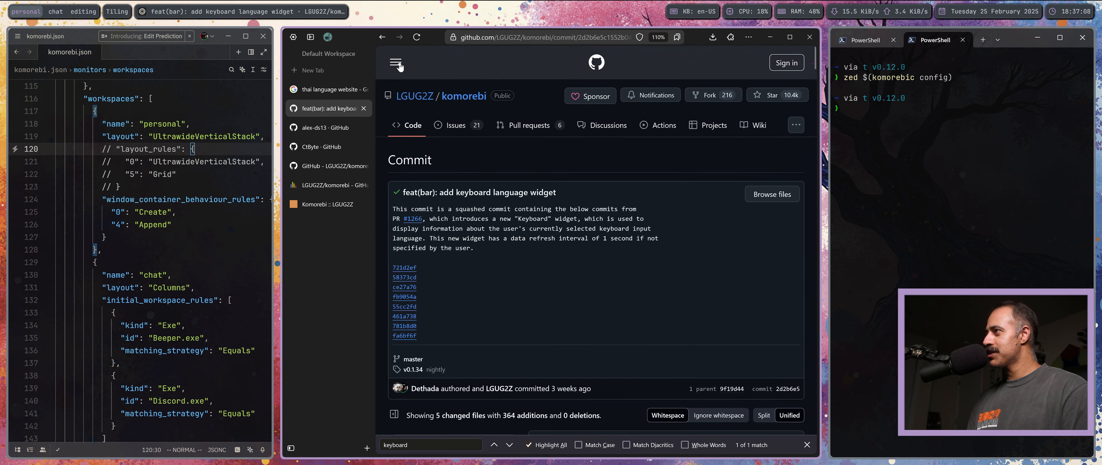
{"action": "scroll", "coordinate": [583, 337], "scroll_direction": "down", "scroll_amount": 3}
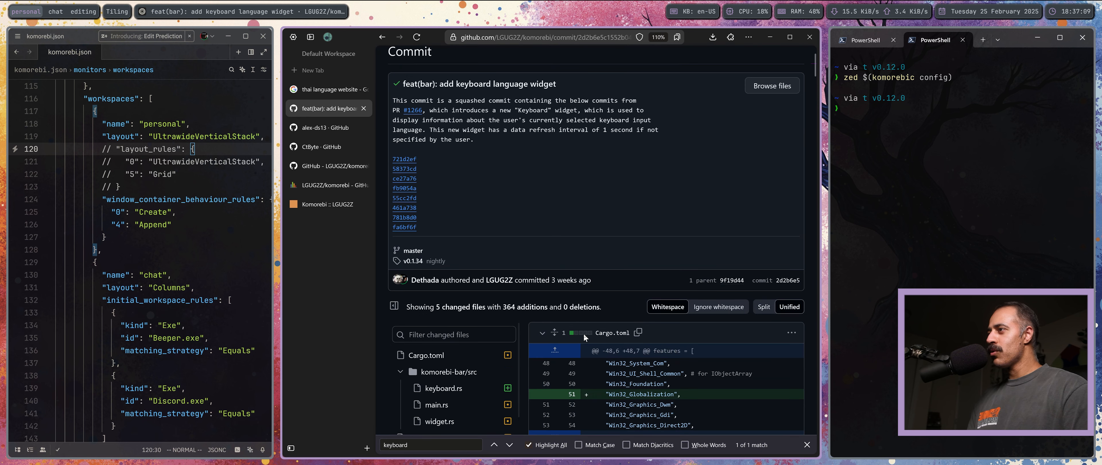
{"action": "left_click", "coordinate": [382, 36]}
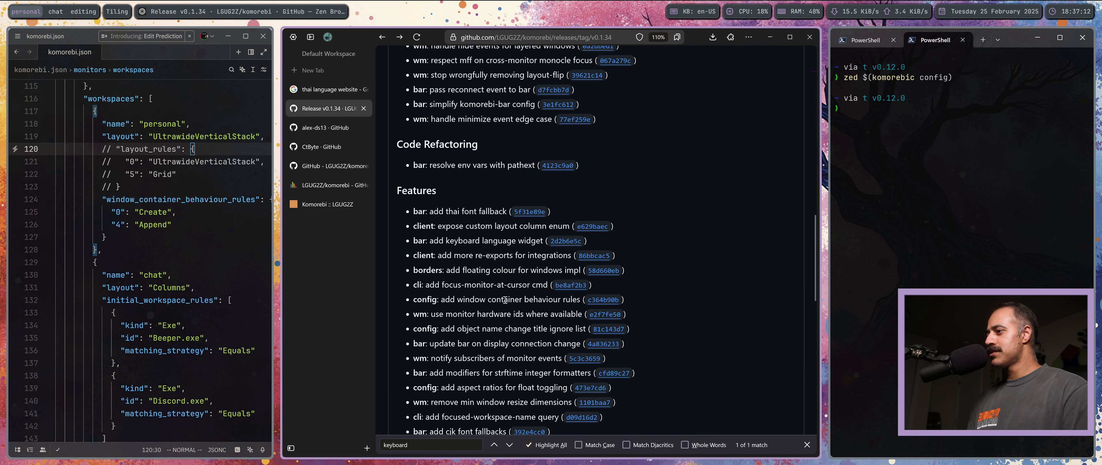
Cycle the komorebi bar's clock through its binary formats to the 12-hour time with seconds.
{"action": "scroll", "coordinate": [505, 300], "scroll_direction": "down", "scroll_amount": 3}
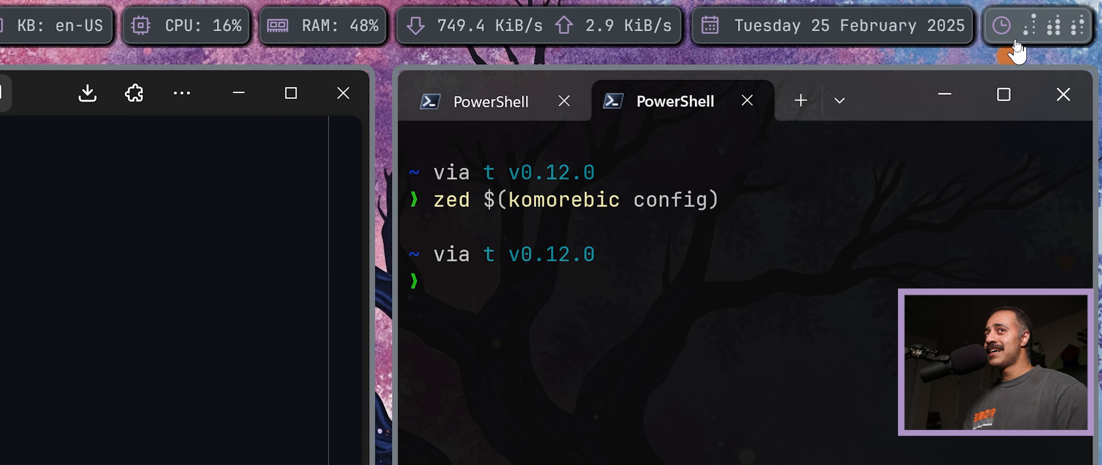
{"action": "left_click", "coordinate": [1000, 41]}
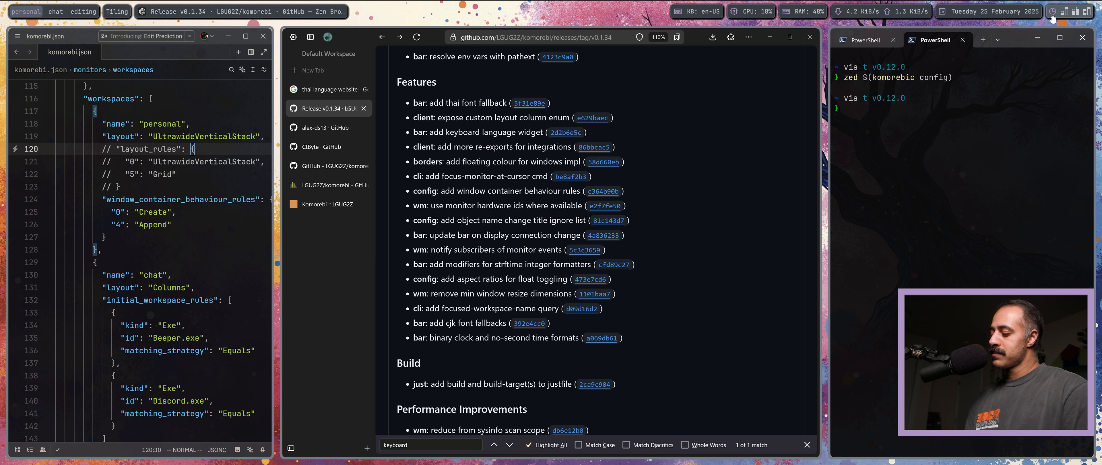
{"action": "left_click", "coordinate": [1053, 16]}
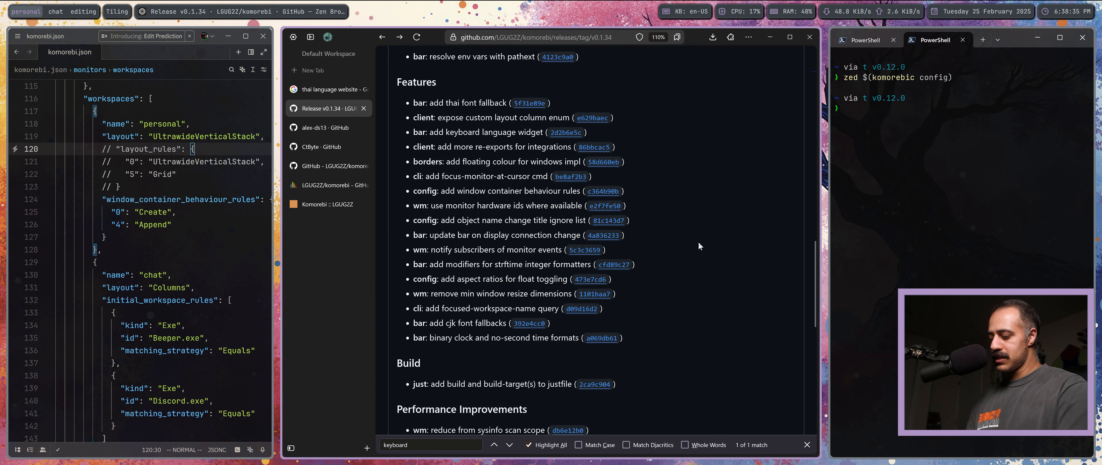
Find "empty" in the release notes, review the commit "consider all window types when hiding empty ws", and return to the notes.
{"action": "key", "text": "ctrl+f"}
{"action": "type", "text": "empty"}
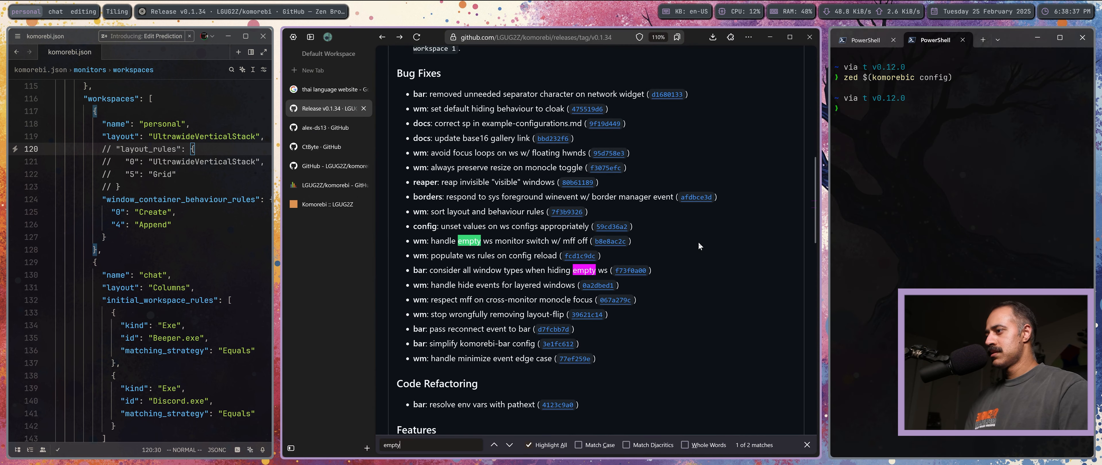
{"action": "left_click", "coordinate": [631, 270]}
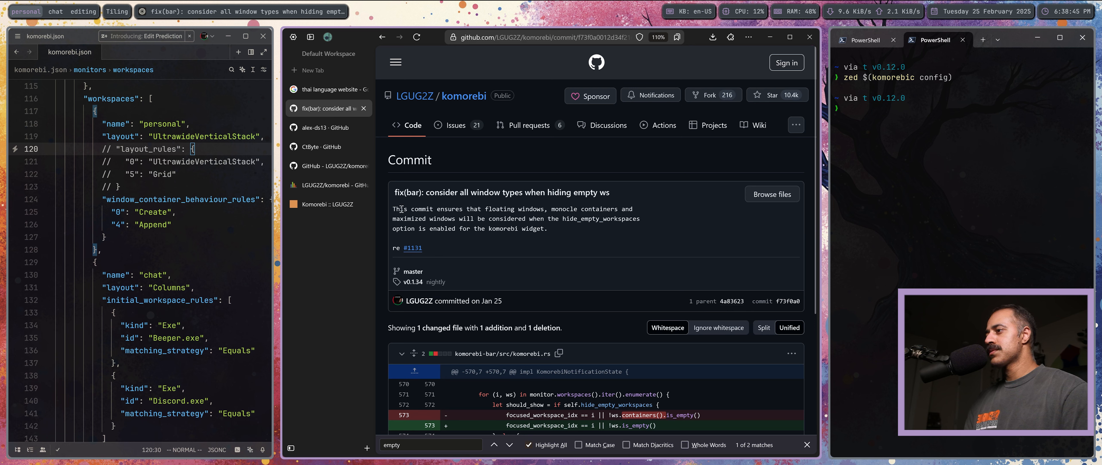
{"action": "left_click_drag", "start_coordinate": [393, 209], "coordinate": [563, 218]}
{"action": "double_click", "coordinate": [579, 219]}
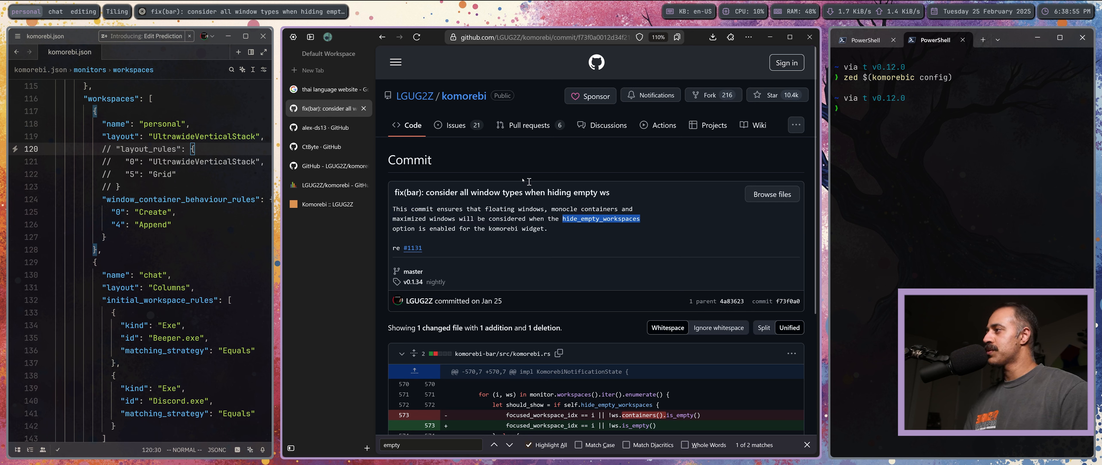
{"action": "left_click", "coordinate": [381, 38]}
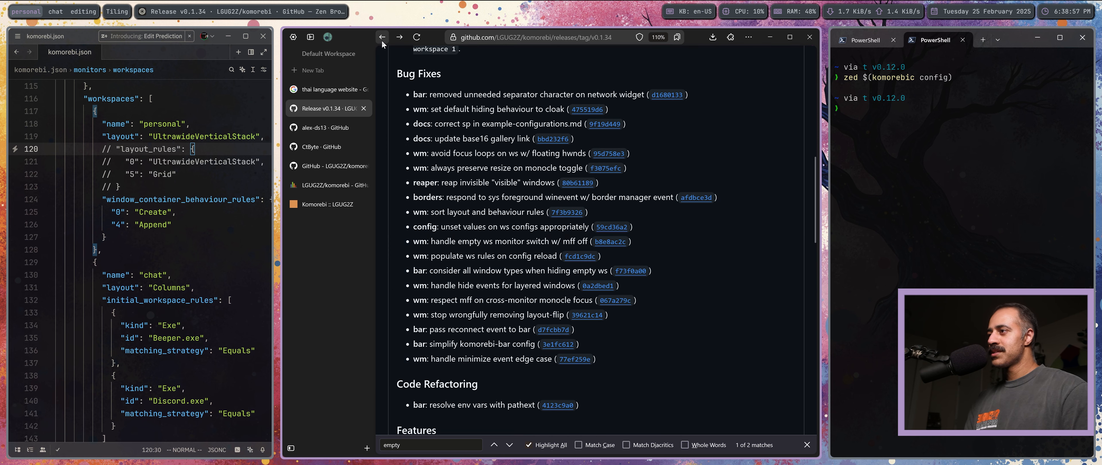
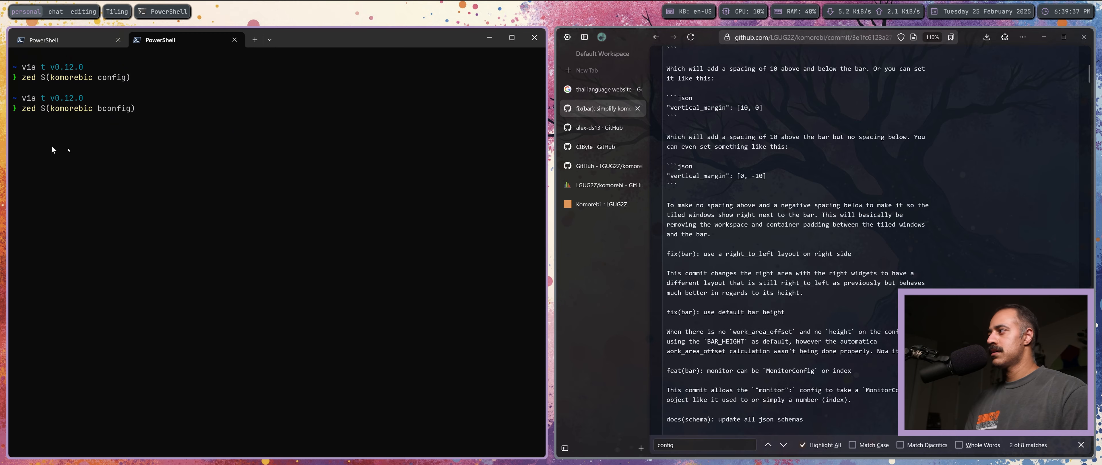
Open the komorebi bar configuration in Zed, examine its monitor, height, margin and widget settings, and close the editor.
{"action": "key", "text": "Return"}
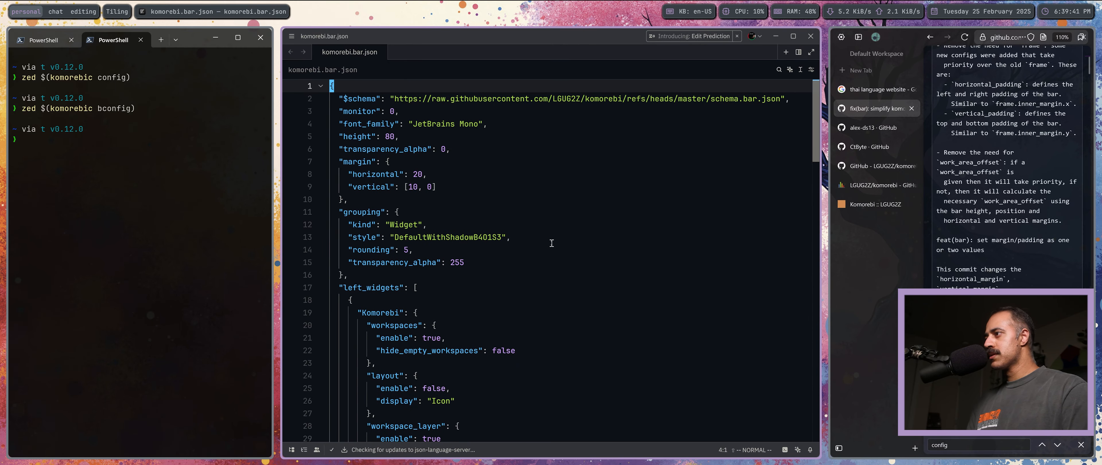
{"action": "left_click", "coordinate": [402, 113]}
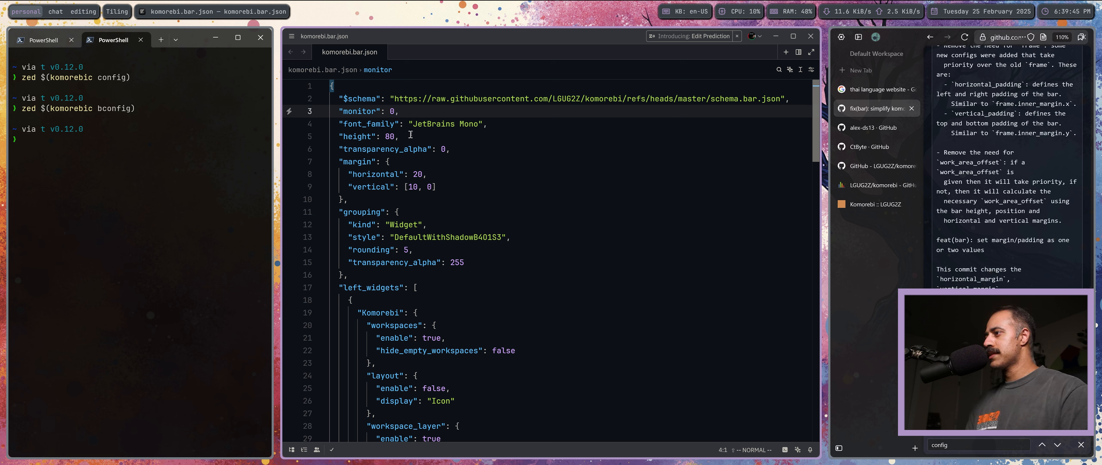
{"action": "left_click", "coordinate": [435, 188]}
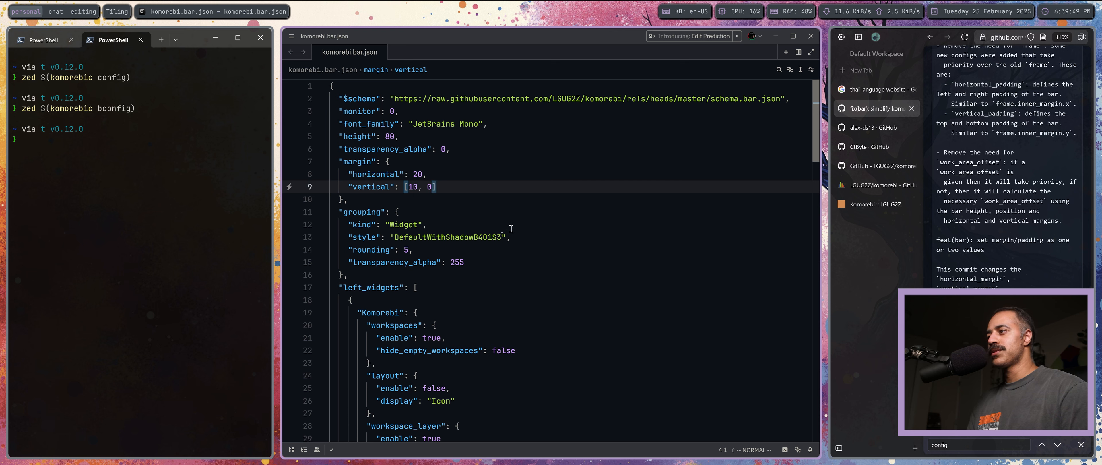
{"action": "scroll", "coordinate": [485, 337], "scroll_direction": "down", "scroll_amount": 7}
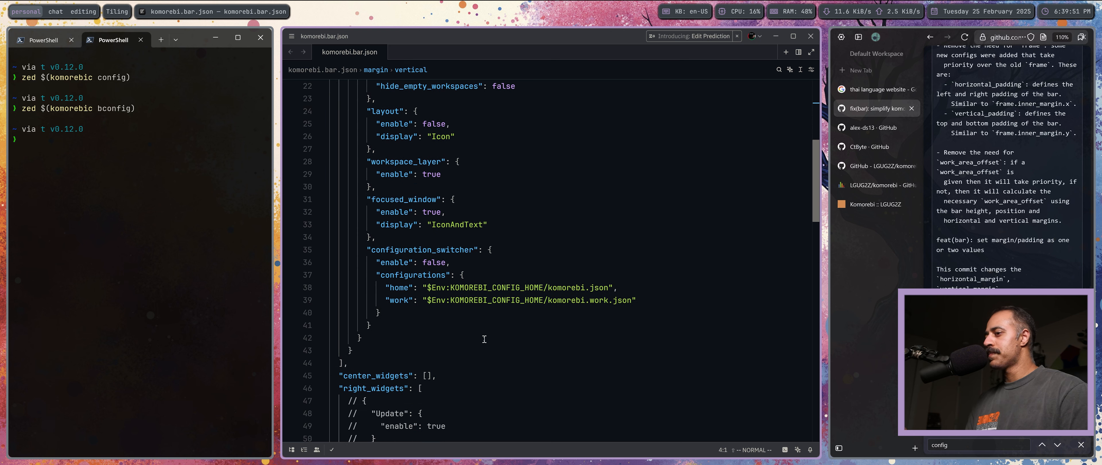
{"action": "scroll", "coordinate": [485, 337], "scroll_direction": "down", "scroll_amount": 10}
{"action": "scroll", "coordinate": [478, 392], "scroll_direction": "down", "scroll_amount": 6}
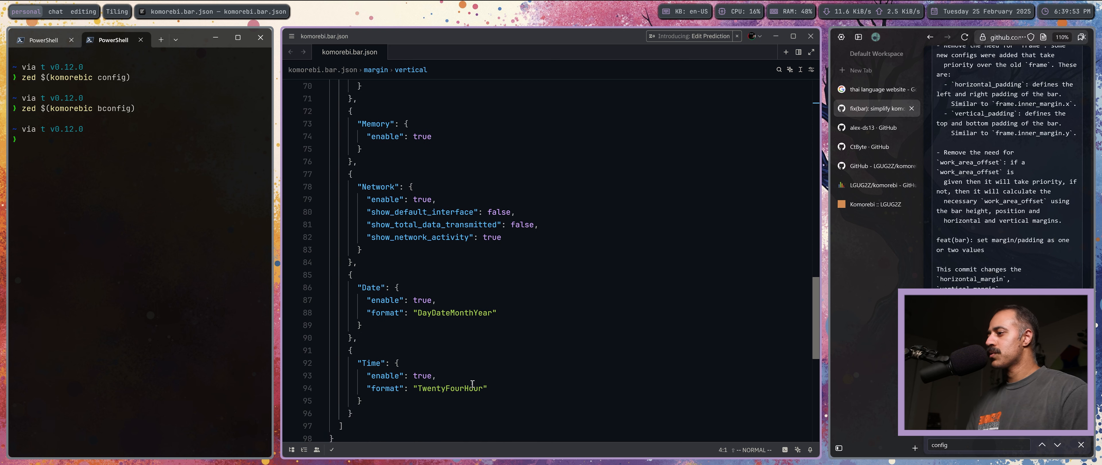
{"action": "scroll", "coordinate": [467, 378], "scroll_direction": "up", "scroll_amount": 20}
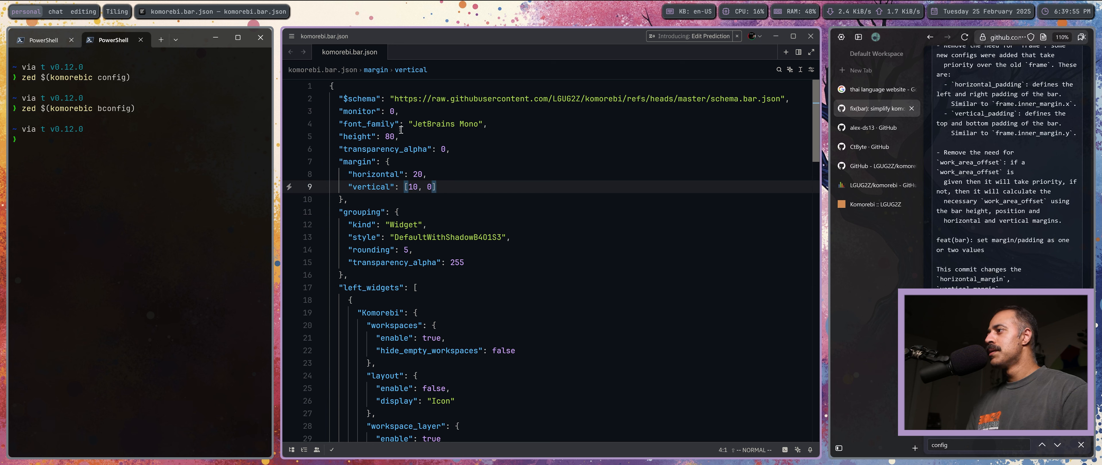
{"action": "left_click_drag", "start_coordinate": [355, 199], "coordinate": [335, 111]}
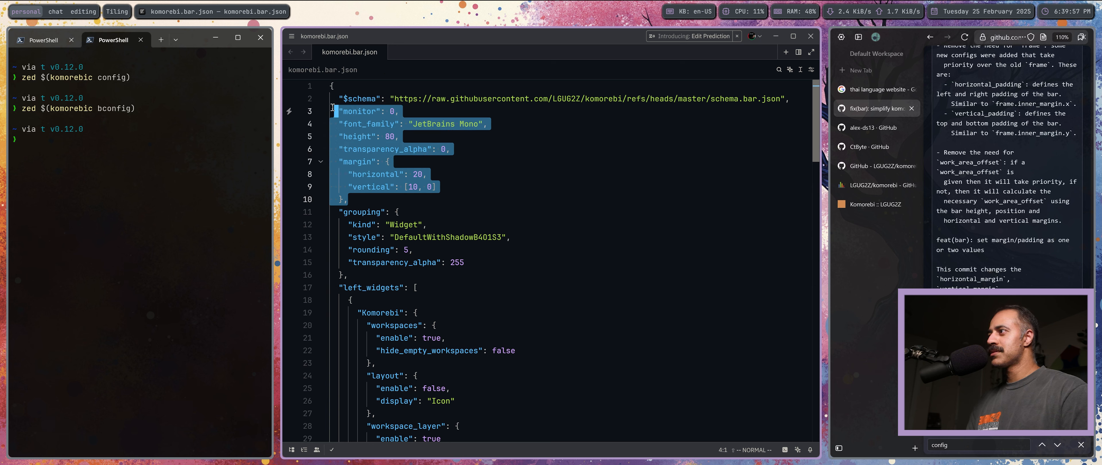
{"action": "key", "text": "Escape"}
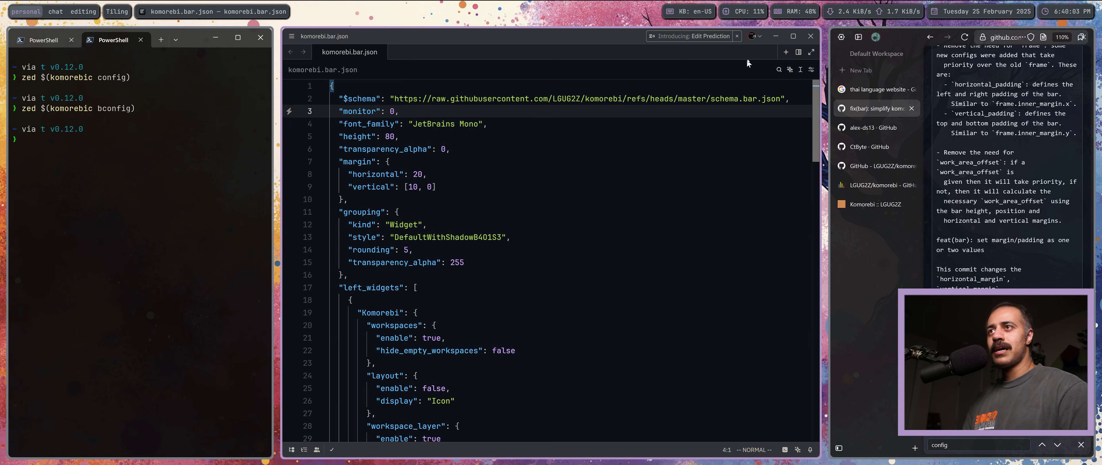
{"action": "left_click", "coordinate": [810, 37]}
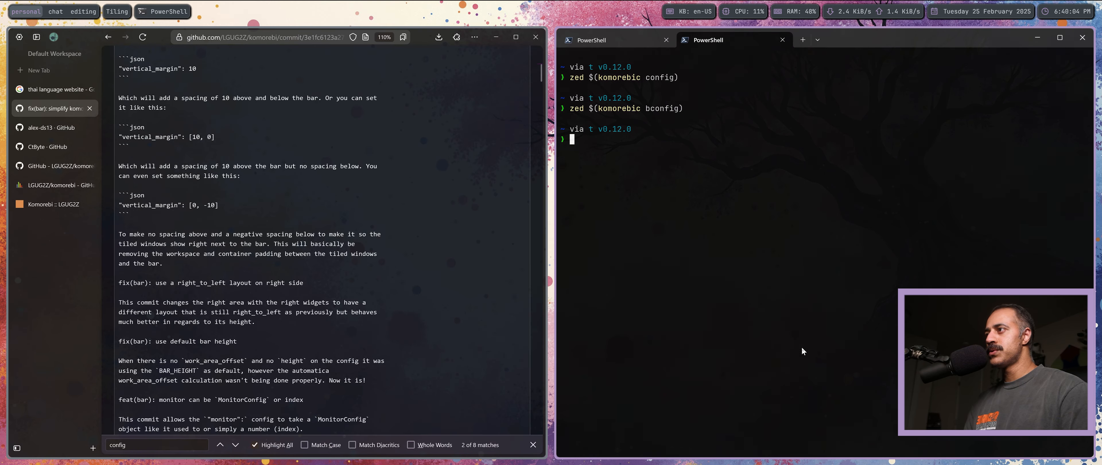
Show the browser window alone and review the title and high-level summary of the commit "simplify komorebi-bar config".
{"action": "left_click", "coordinate": [358, 155]}
{"action": "key", "text": "alt+shift+f"}
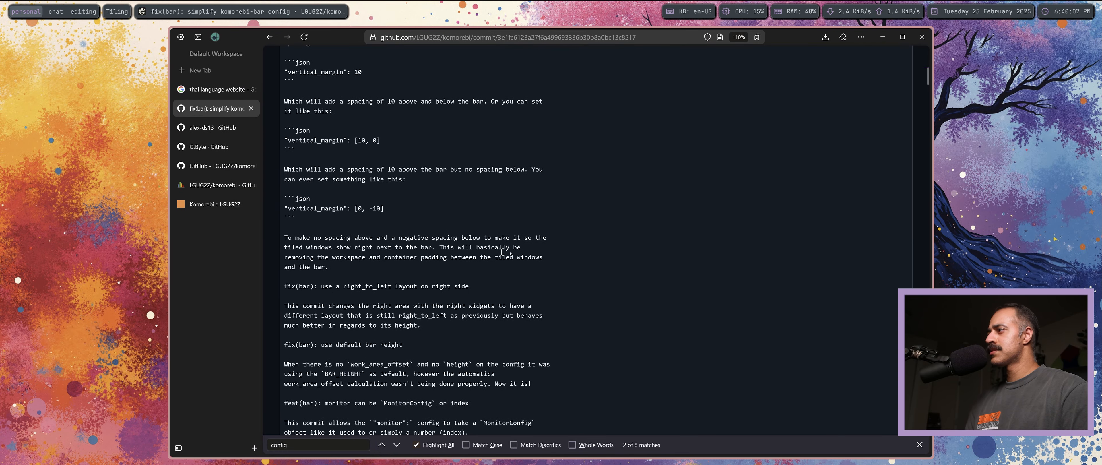
{"action": "scroll", "coordinate": [446, 334], "scroll_direction": "up", "scroll_amount": 15}
{"action": "scroll", "coordinate": [323, 141], "scroll_direction": "up", "scroll_amount": 3}
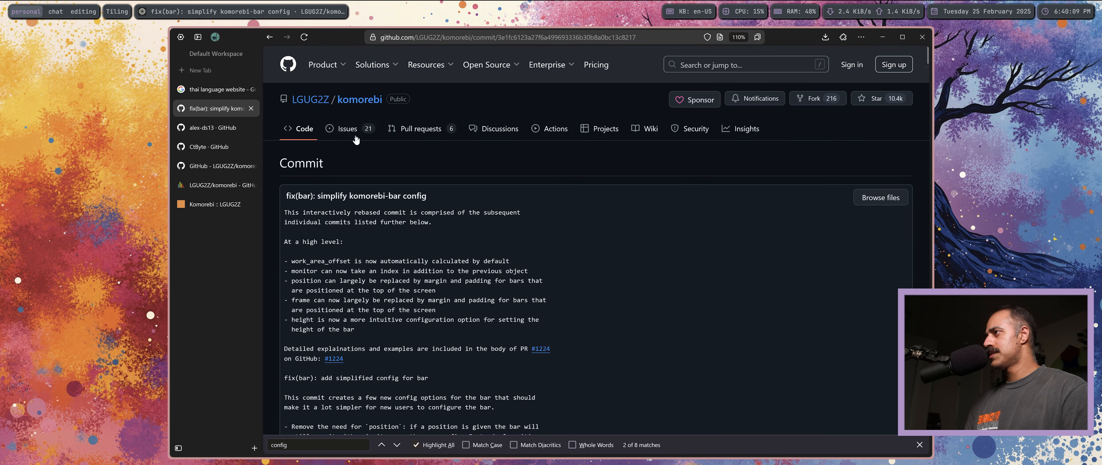
{"action": "left_click_drag", "start_coordinate": [317, 196], "coordinate": [440, 200]}
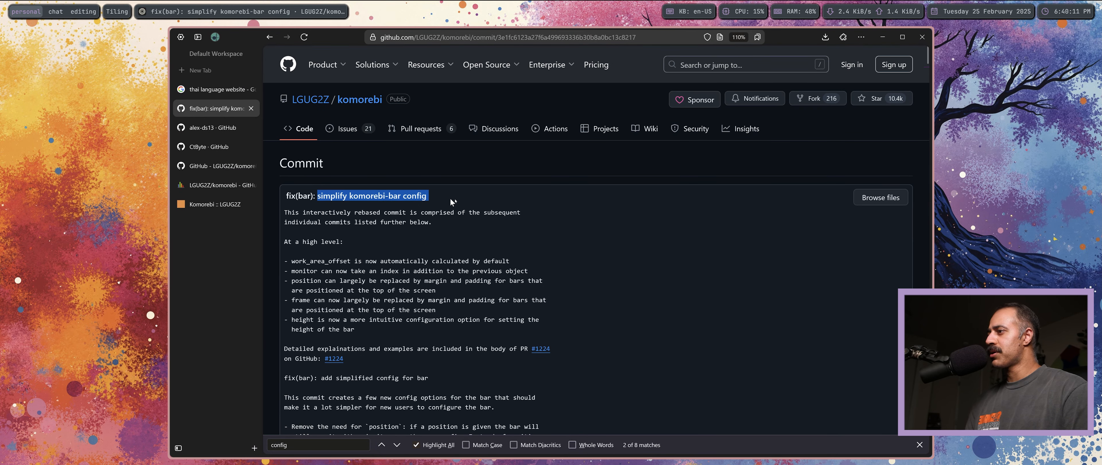
{"action": "left_click", "coordinate": [528, 200]}
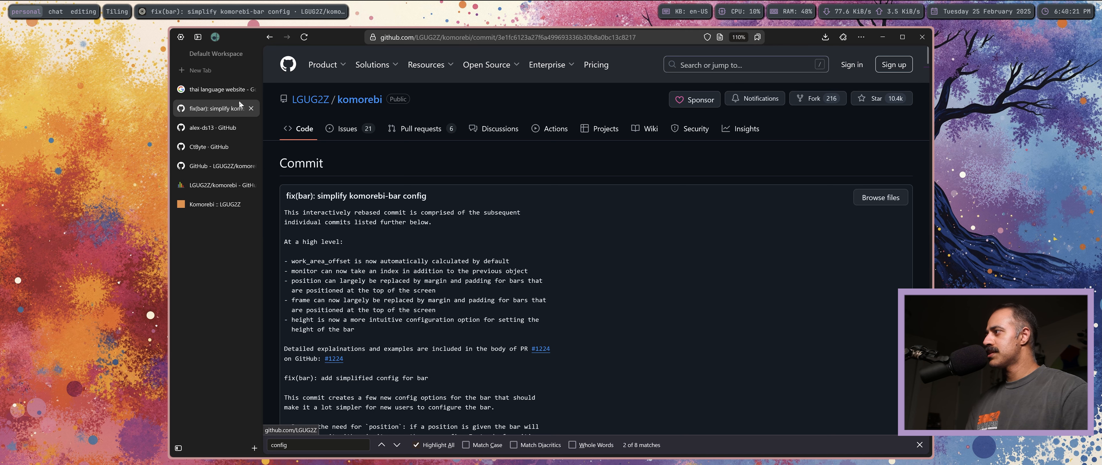
Close the Thai language search tab, open the v0.1.34 release from the komorebi repository, and restore the tiled window layout.
{"action": "left_click", "coordinate": [251, 90]}
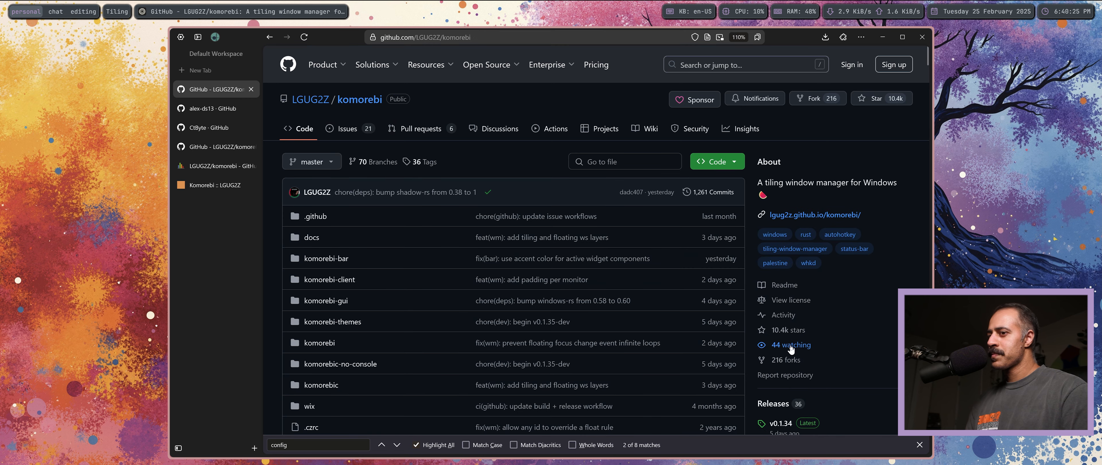
{"action": "scroll", "coordinate": [787, 347], "scroll_direction": "down", "scroll_amount": 3}
{"action": "left_click", "coordinate": [783, 206]}
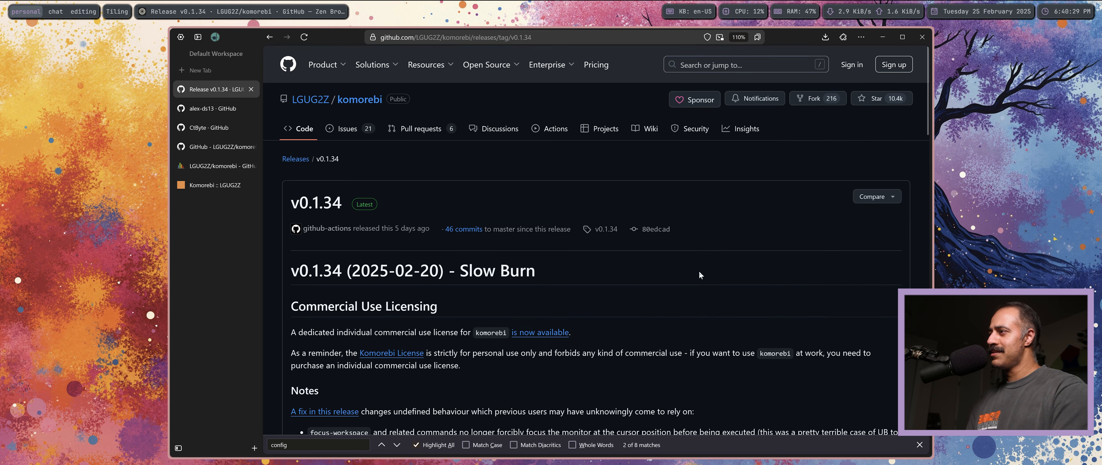
{"action": "key", "text": "alt+shift+f"}
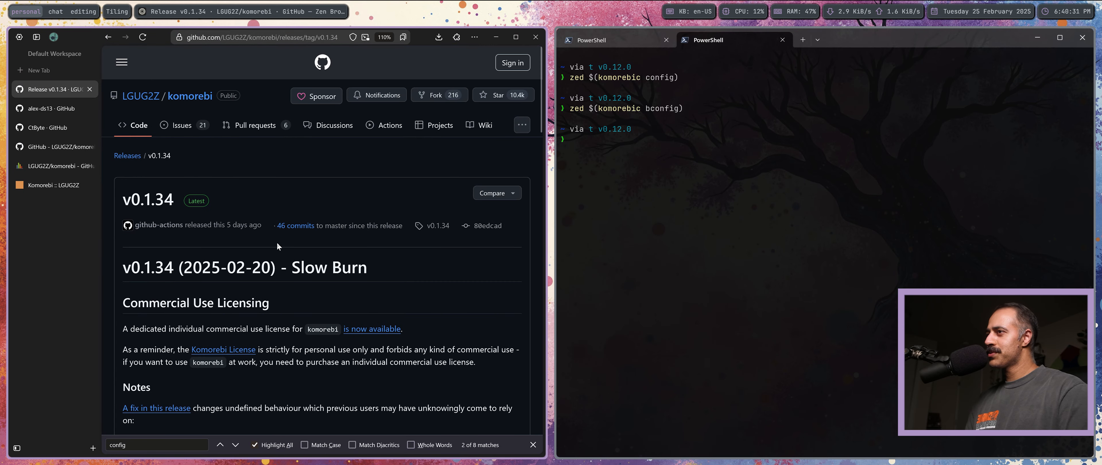
{"action": "left_click", "coordinate": [763, 238]}
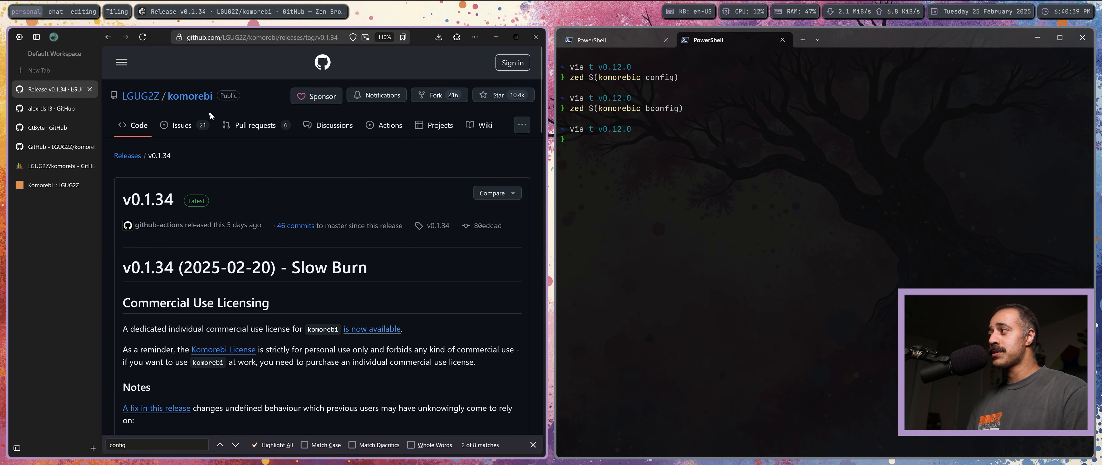
Go through the komorebi repository and its v0.1.34 release to the full releases list, and show the browser window alone.
{"action": "left_click", "coordinate": [201, 97]}
{"action": "scroll", "coordinate": [417, 253], "scroll_direction": "down", "scroll_amount": 3}
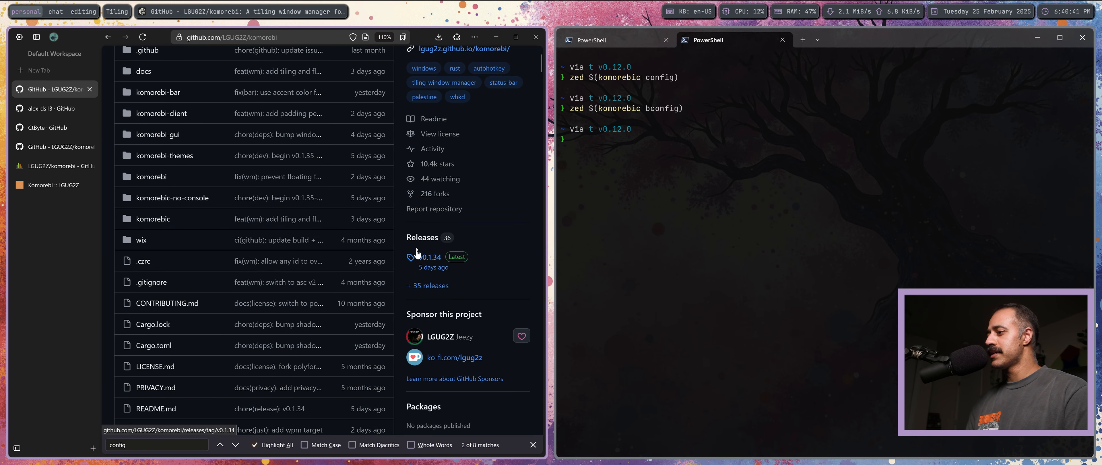
{"action": "left_click", "coordinate": [430, 257]}
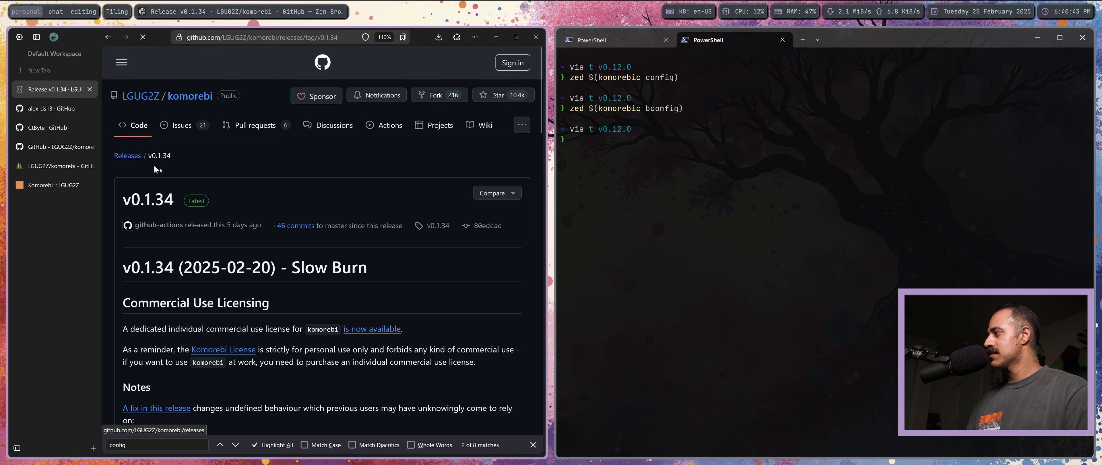
{"action": "key", "text": "alt+shift+f"}
Review the changes listed for the nightly (2025-02-22) pre-release, close the page search, and restore the tiled window layout.
{"action": "scroll", "coordinate": [552, 227], "scroll_direction": "down", "scroll_amount": 3}
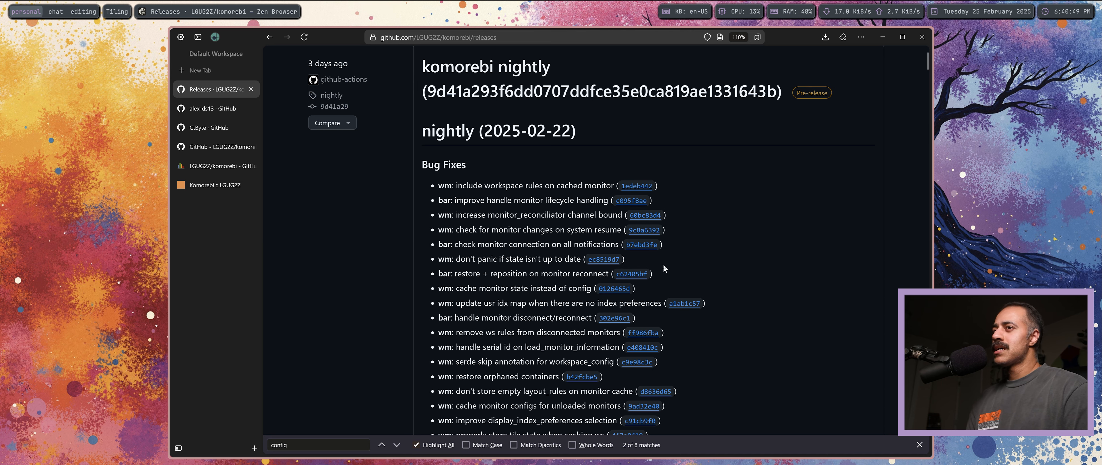
{"action": "scroll", "coordinate": [770, 264], "scroll_direction": "down", "scroll_amount": 2}
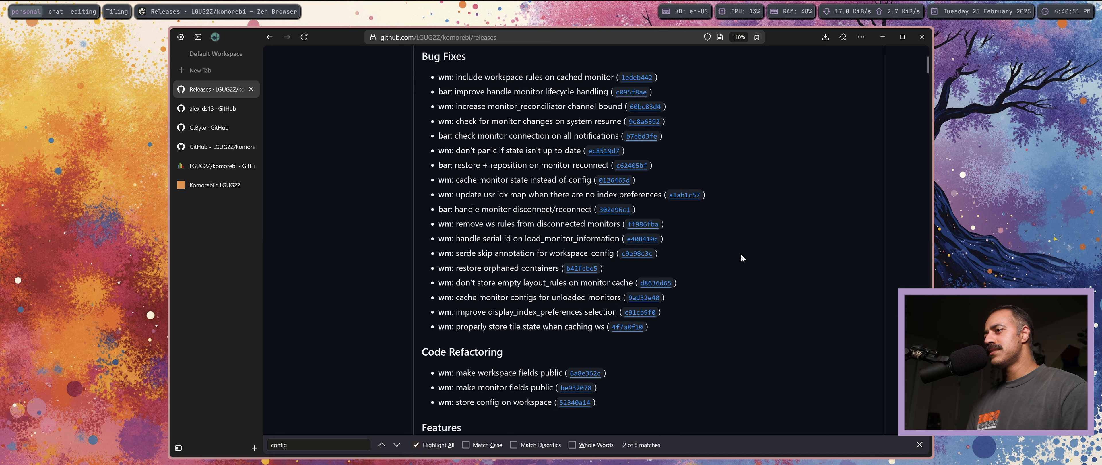
{"action": "scroll", "coordinate": [802, 233], "scroll_direction": "up", "scroll_amount": 2}
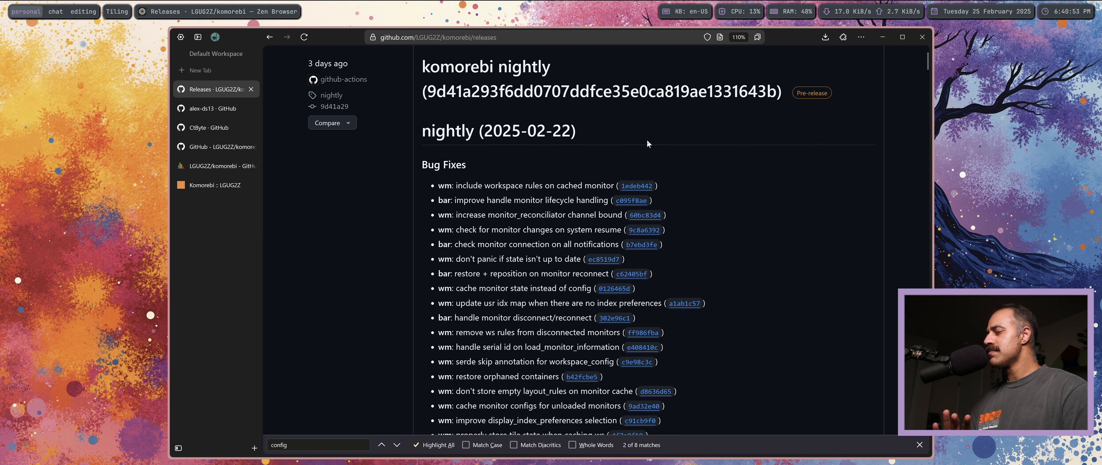
{"action": "scroll", "coordinate": [680, 357], "scroll_direction": "down", "scroll_amount": 4}
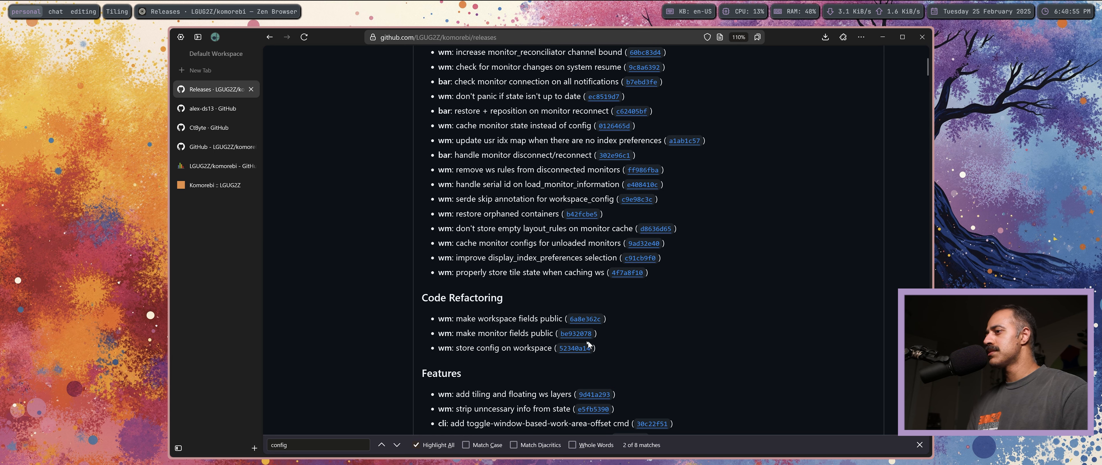
{"action": "scroll", "coordinate": [649, 285], "scroll_direction": "down", "scroll_amount": 3}
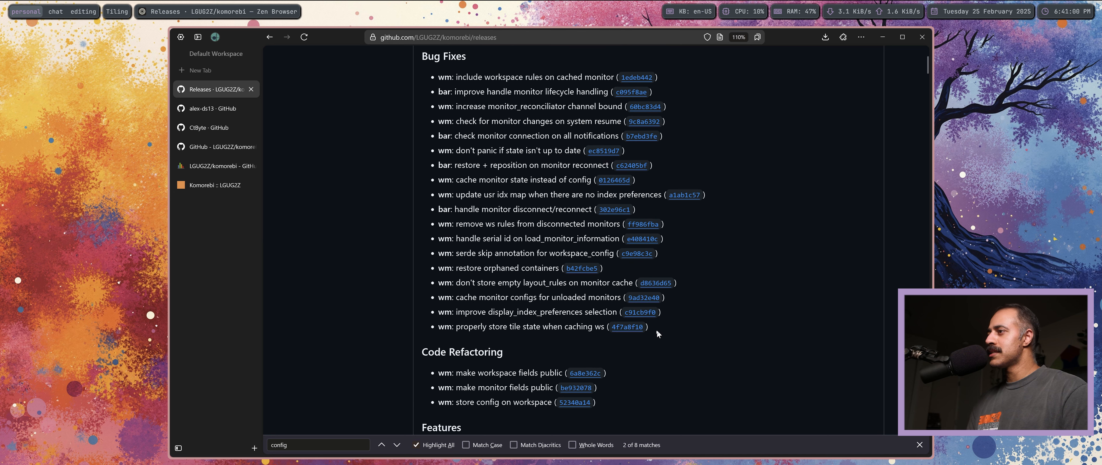
{"action": "scroll", "coordinate": [513, 276], "scroll_direction": "up", "scroll_amount": 1}
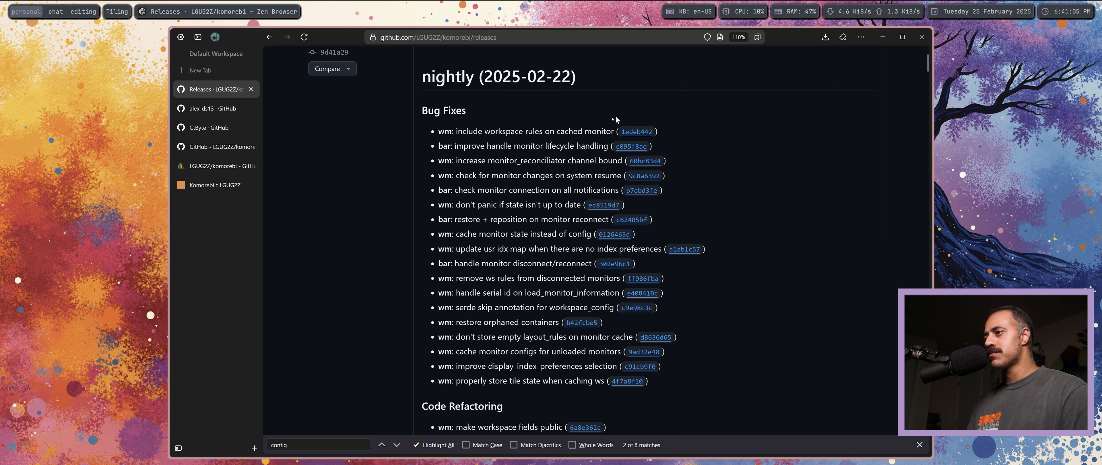
{"action": "scroll", "coordinate": [537, 162], "scroll_direction": "down", "scroll_amount": 1}
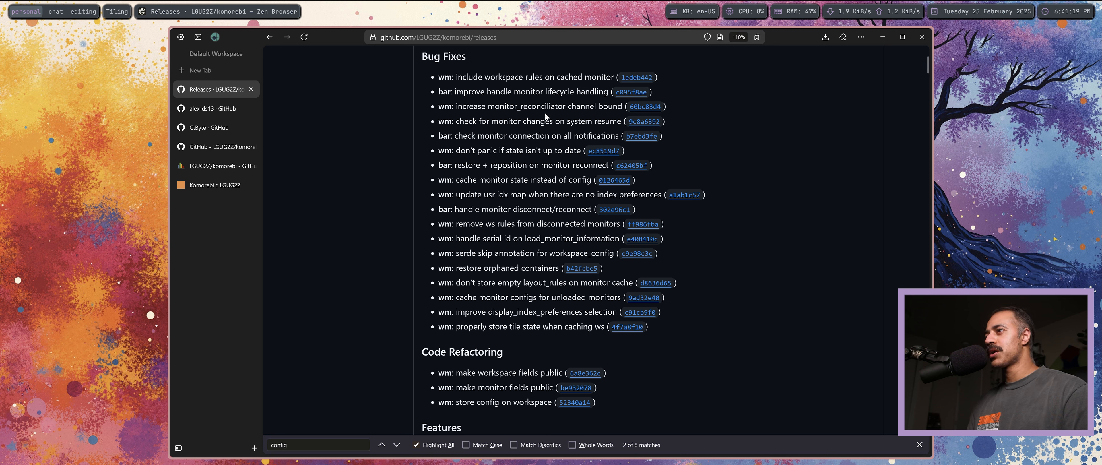
{"action": "scroll", "coordinate": [547, 121], "scroll_direction": "up", "scroll_amount": 1}
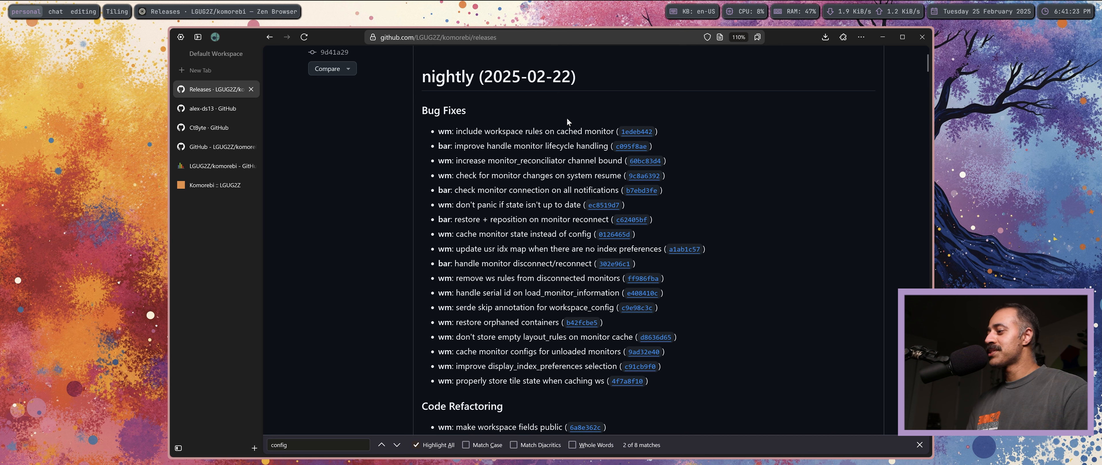
{"action": "left_click", "coordinate": [919, 445]}
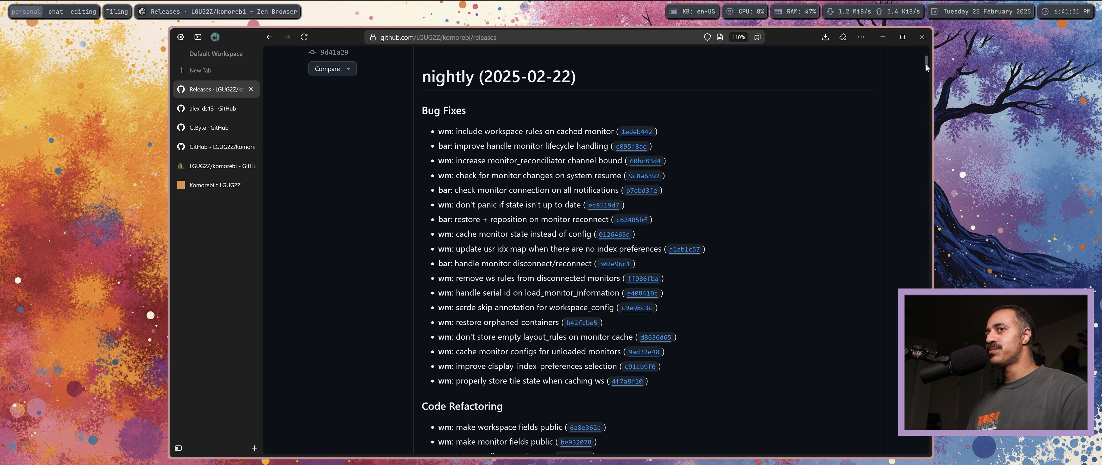
{"action": "left_click_drag", "start_coordinate": [926, 63], "coordinate": [925, 63]}
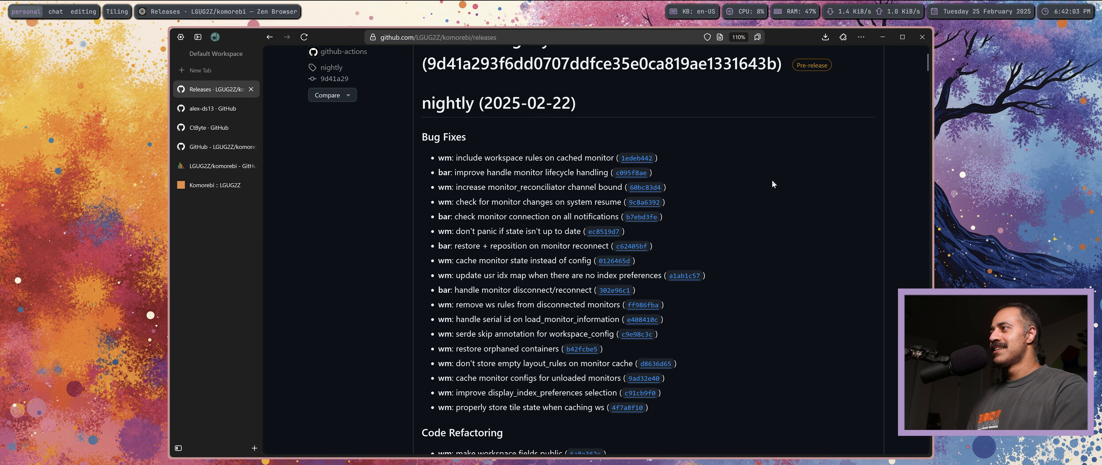
{"action": "key", "text": "alt+shift+l"}
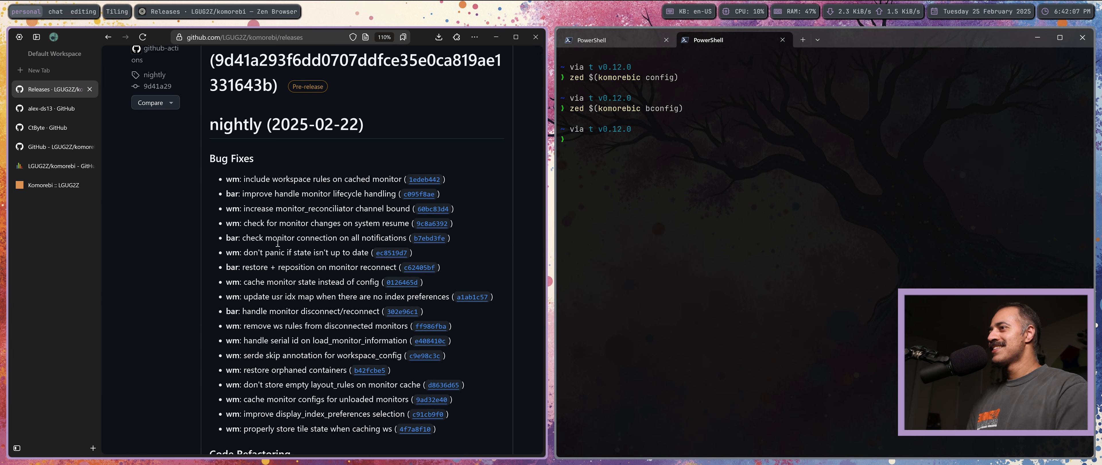
Rerun "zed $(komorebic config)" in the PowerShell terminal to open komorebi.json in the Zed editor.
{"action": "left_click", "coordinate": [751, 171]}
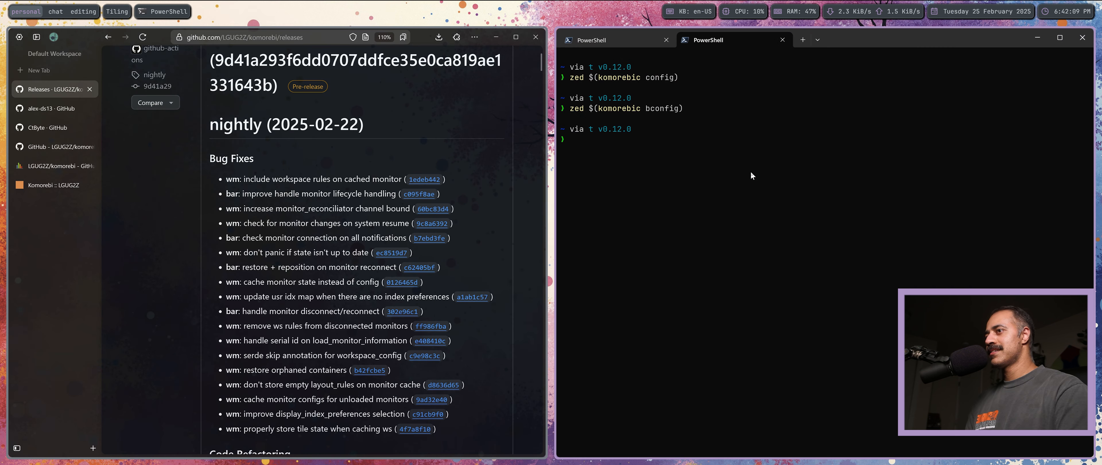
{"action": "key", "text": "Up"}
{"action": "key", "text": "Up"}
{"action": "key", "text": "Up"}
{"action": "key", "text": "Down"}
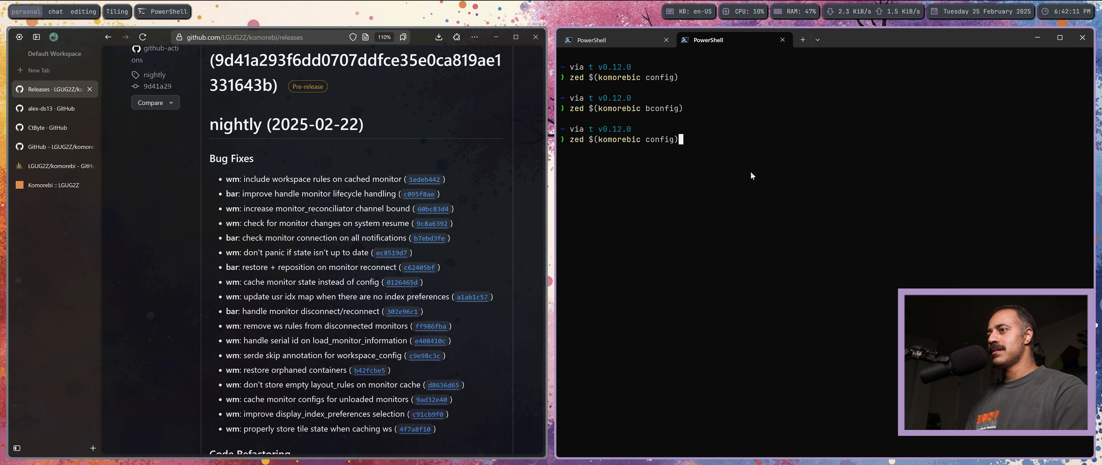
{"action": "key", "text": "Return"}
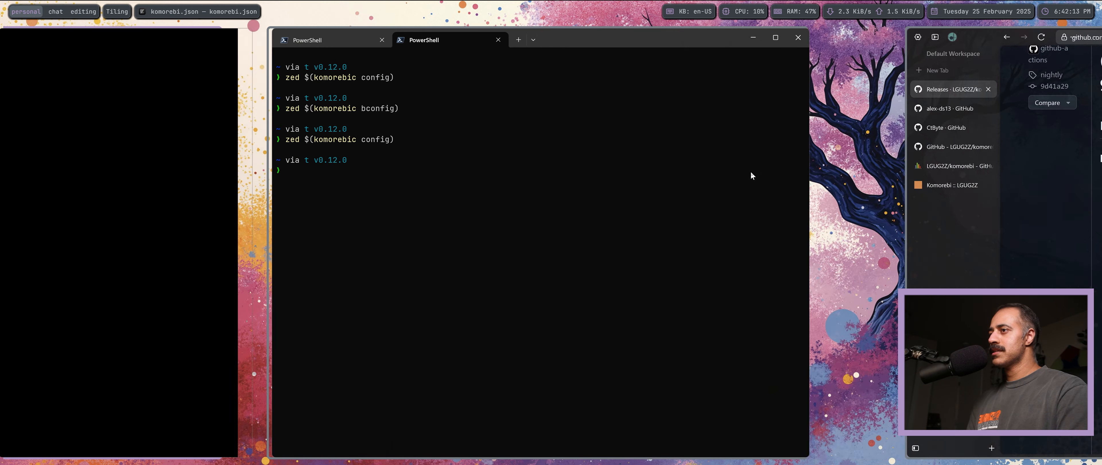
Launch Microsoft Edge by searching for "edge" and float its window above the tiled layout.
{"action": "key", "text": "super"}
{"action": "type", "text": "edge"}
{"action": "key", "text": "Return"}
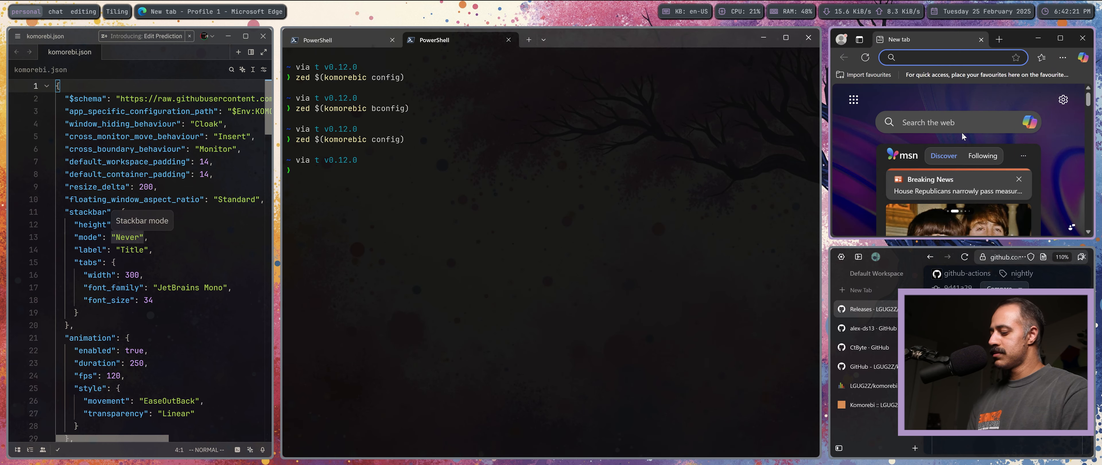
{"action": "key", "text": "alt+t"}
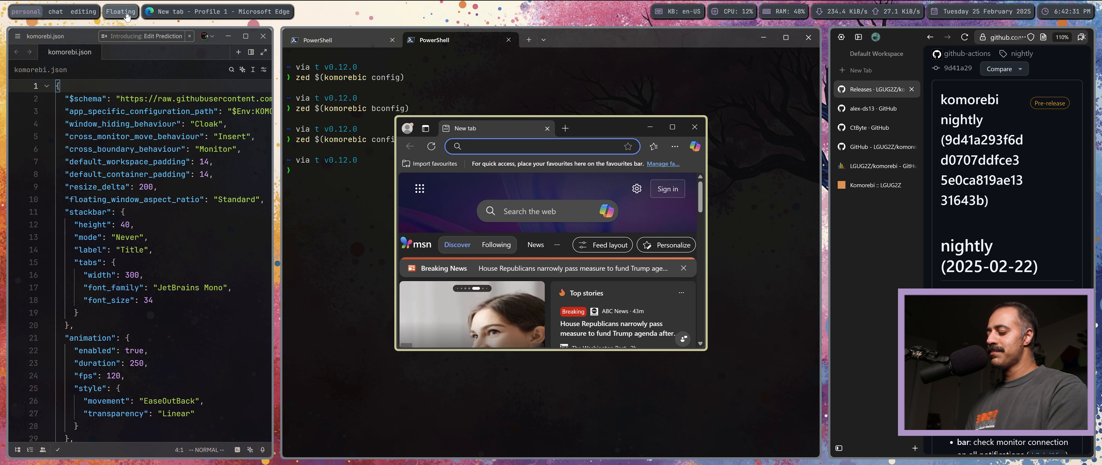
Move the floating Edge window right, then left and down until it overlaps the lower part of the komorebi.json editor.
{"action": "key", "text": "alt+shift+l"}
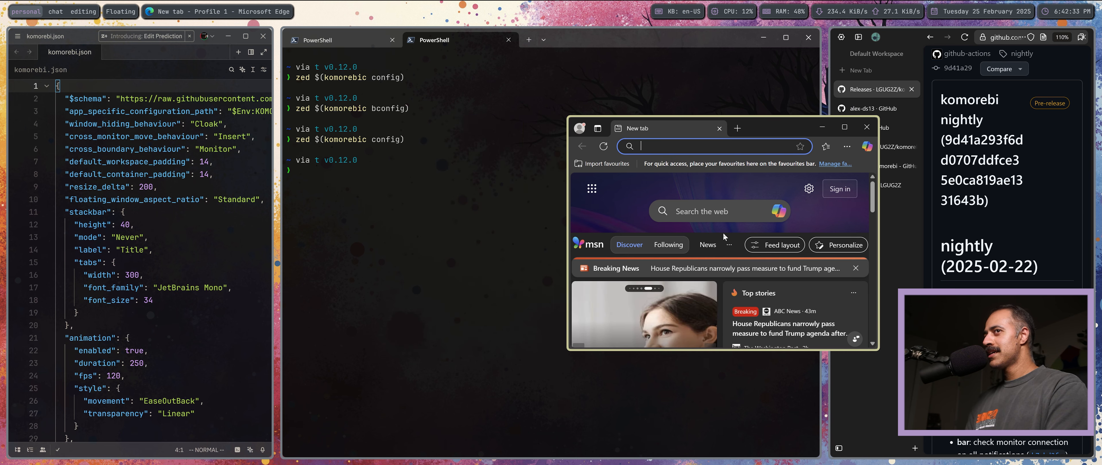
{"action": "key", "text": "alt+shift+h"}
{"action": "key", "text": "alt+shift+h"}
{"action": "key", "text": "alt+shift+h"}
{"action": "key", "text": "alt+shift+h"}
{"action": "key", "text": "alt+shift+h"}
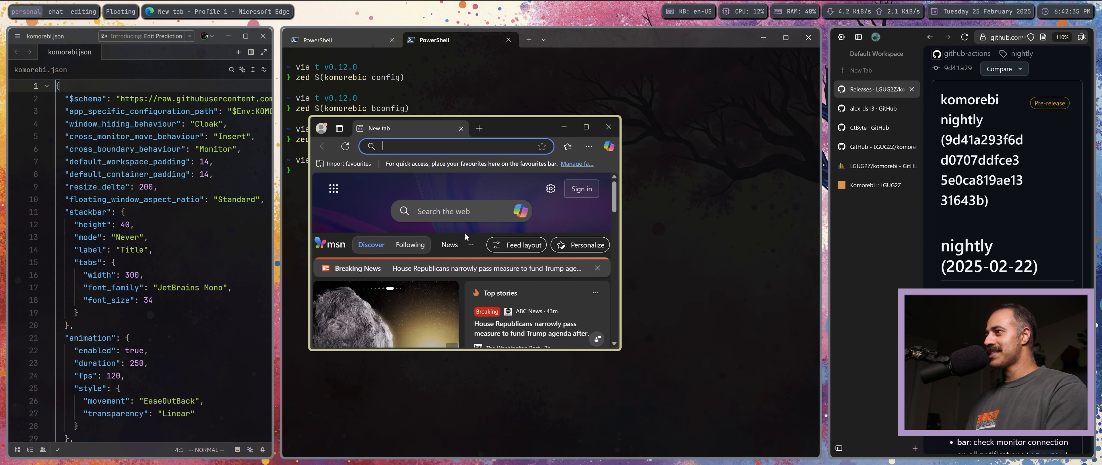
{"action": "key", "text": "alt+shift+h"}
{"action": "key", "text": "alt+shift+j"}
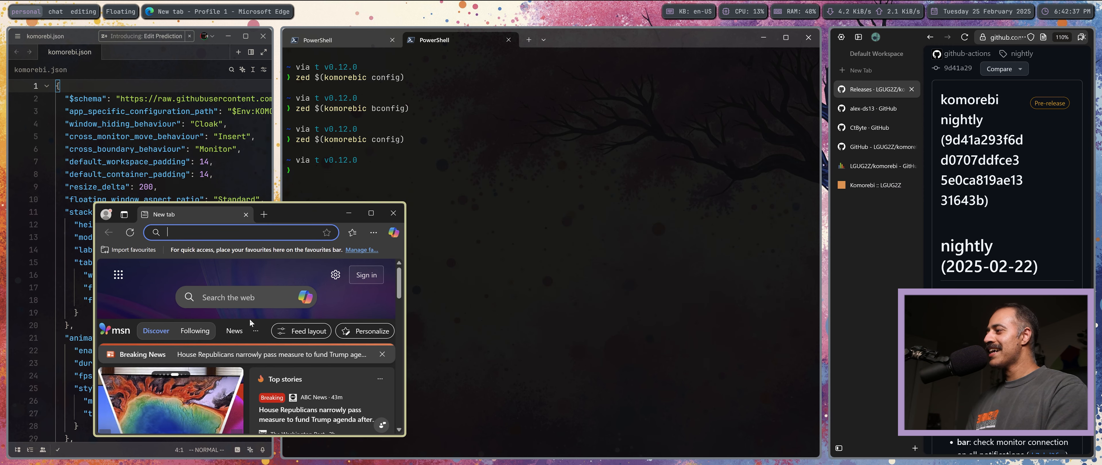
Move the floating Edge window up and right until it overlaps the top of the GitHub releases browser window.
{"action": "key", "text": "alt+shift+k"}
{"action": "key", "text": "alt+shift+l"}
{"action": "key", "text": "alt+shift+l"}
{"action": "key", "text": "alt+shift+l"}
{"action": "key", "text": "alt+shift+l"}
{"action": "key", "text": "alt+shift+l"}
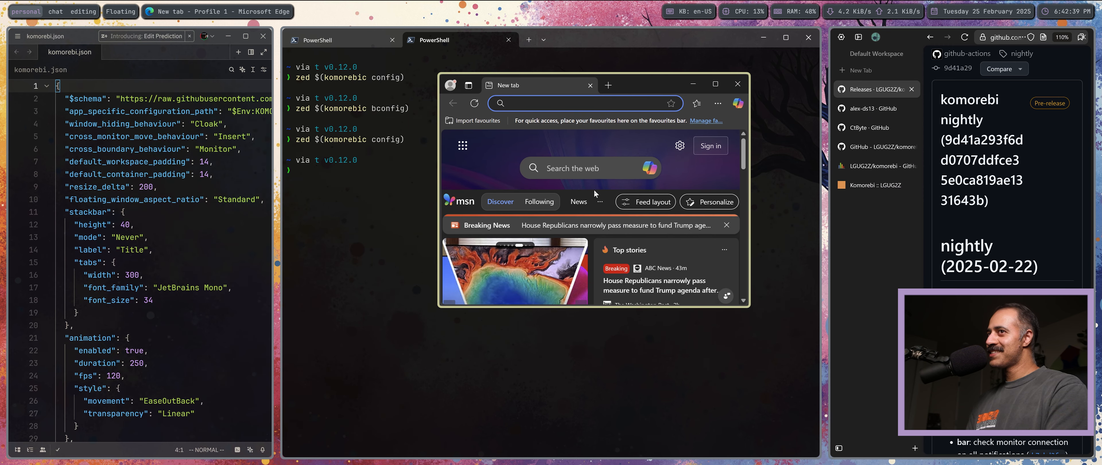
{"action": "key", "text": "alt+shift+l"}
{"action": "key", "text": "alt+shift+k"}
{"action": "key", "text": "alt+shift+j"}
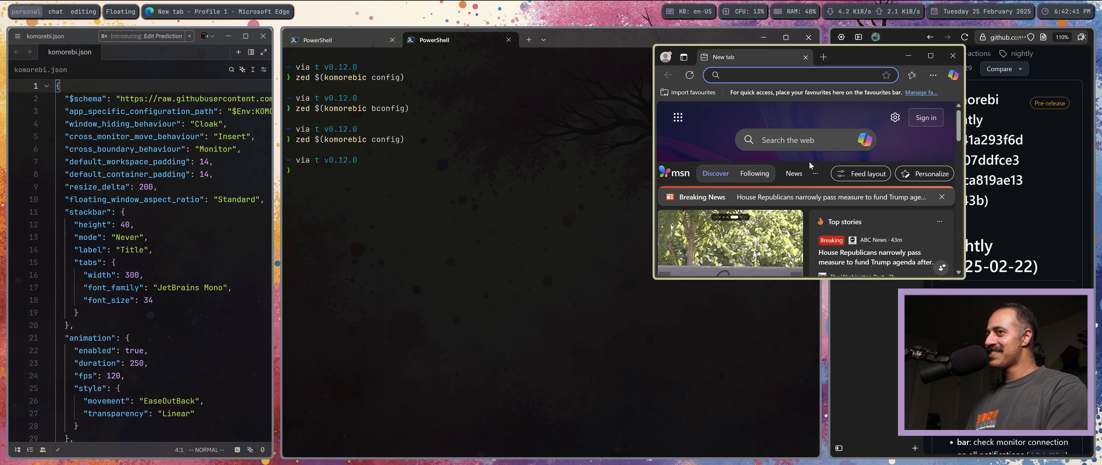
Move the floating Edge window down and left until it sits over the lower half of the PowerShell window.
{"action": "key", "text": "alt+shift+j"}
{"action": "key", "text": "alt+shift+j"}
{"action": "key", "text": "alt+shift+h"}
{"action": "key", "text": "alt+shift+h"}
{"action": "key", "text": "alt+shift+h"}
{"action": "key", "text": "alt+shift+h"}
{"action": "key", "text": "alt+shift+h"}
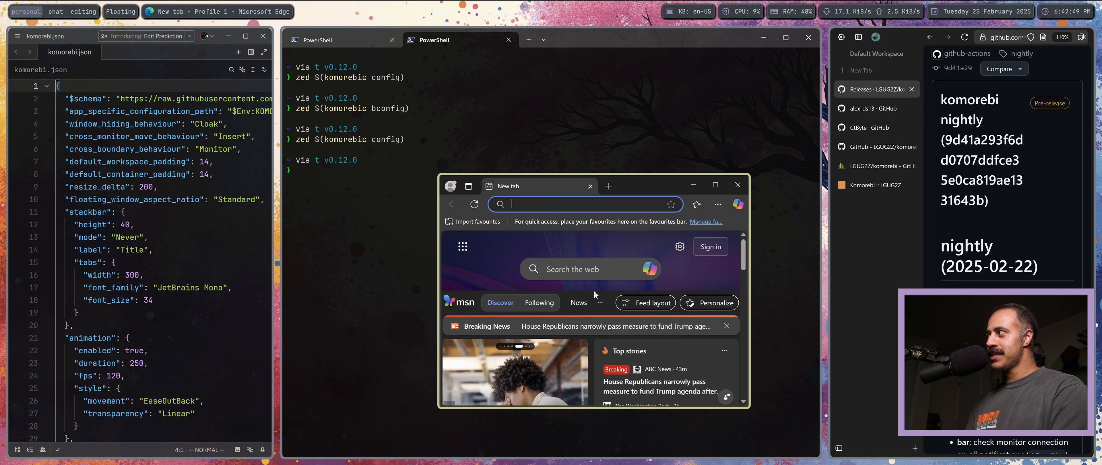
Focus the tiled PowerShell window, switch back to the floating layer, and nudge the Edge window right and back left.
{"action": "left_click", "coordinate": [962, 244]}
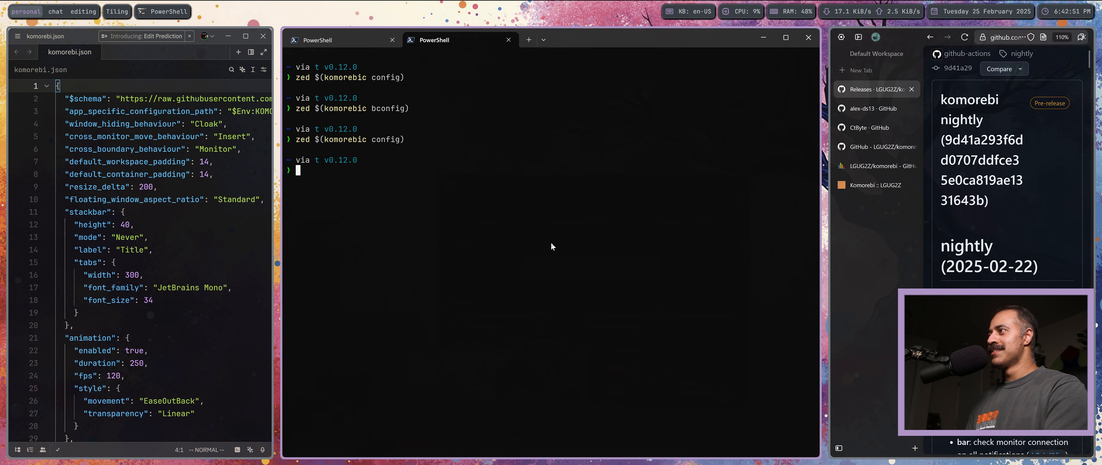
{"action": "left_click", "coordinate": [552, 242]}
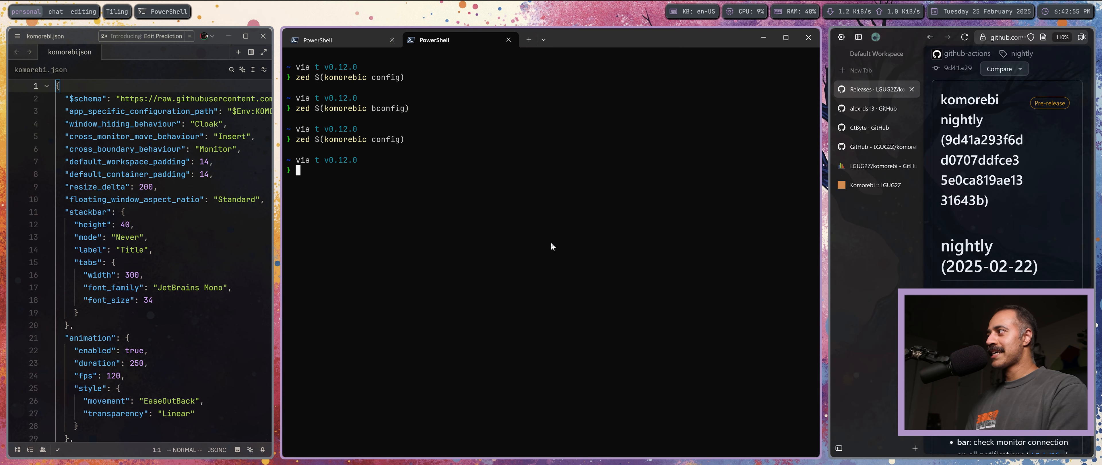
{"action": "key", "text": "alt+b"}
{"action": "key", "text": "alt+shift+l"}
{"action": "key", "text": "alt+shift+l"}
{"action": "key", "text": "alt+shift+l"}
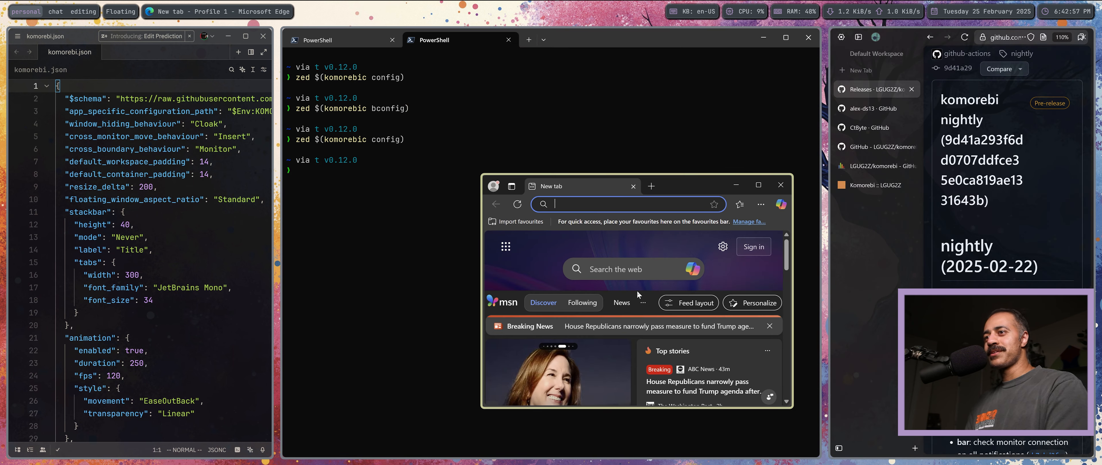
{"action": "key", "text": "alt+shift+h"}
{"action": "key", "text": "alt+shift+h"}
{"action": "key", "text": "alt+shift+h"}
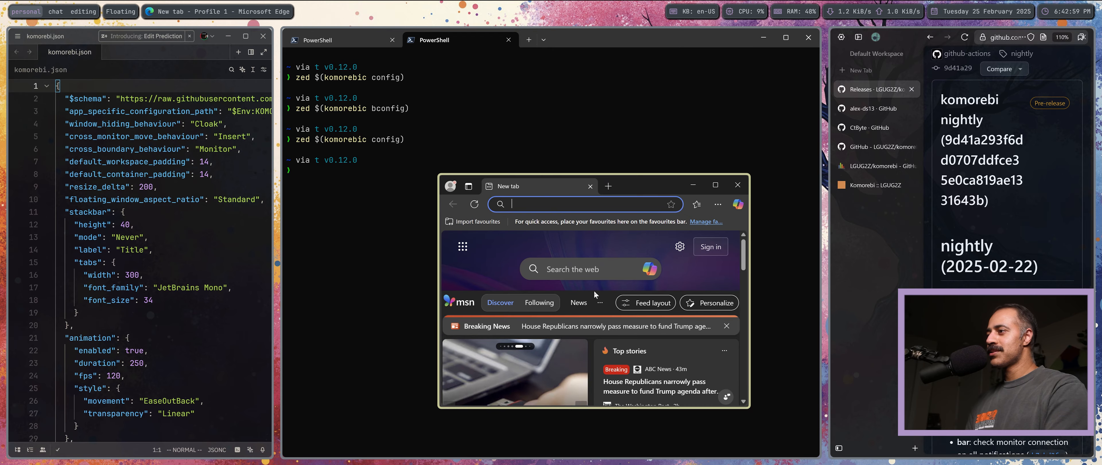
Open a second Edge window, float it, and move it left until it overlaps the komorebi.json editor.
{"action": "key", "text": "ctrl+n"}
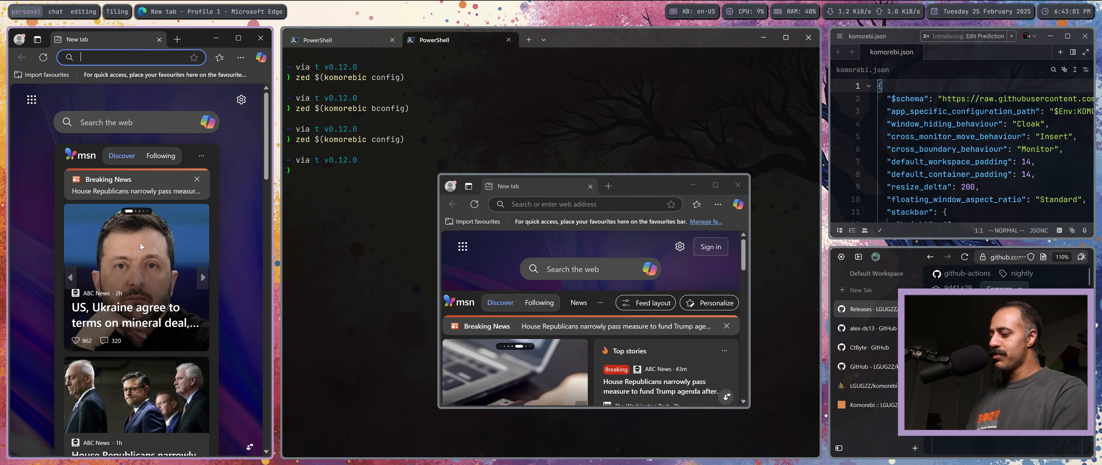
{"action": "key", "text": "alt+t"}
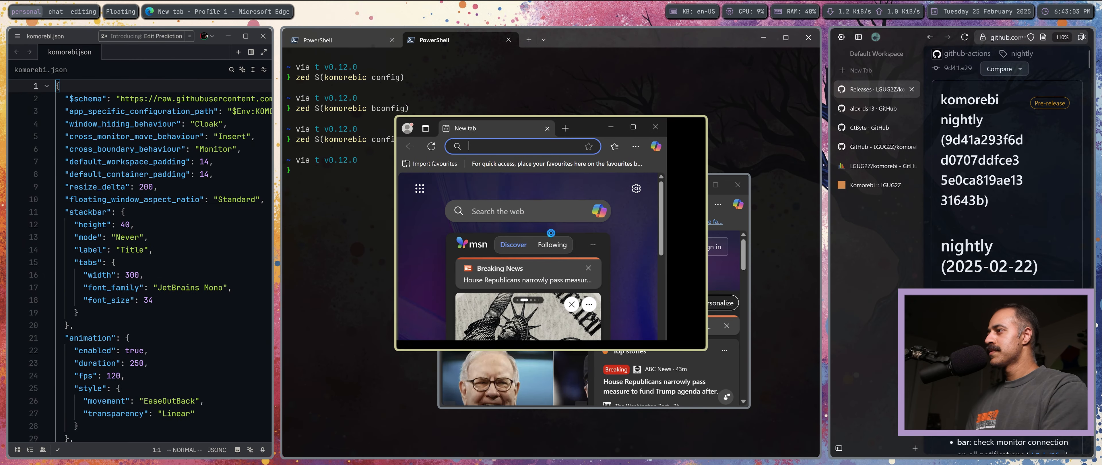
{"action": "key", "text": "alt+shift+h"}
{"action": "key", "text": "alt+shift+h"}
{"action": "key", "text": "alt+shift+h"}
{"action": "key", "text": "alt+shift+h"}
{"action": "key", "text": "alt+shift+h"}
{"action": "key", "text": "alt+shift+h"}
{"action": "key", "text": "alt+shift+h"}
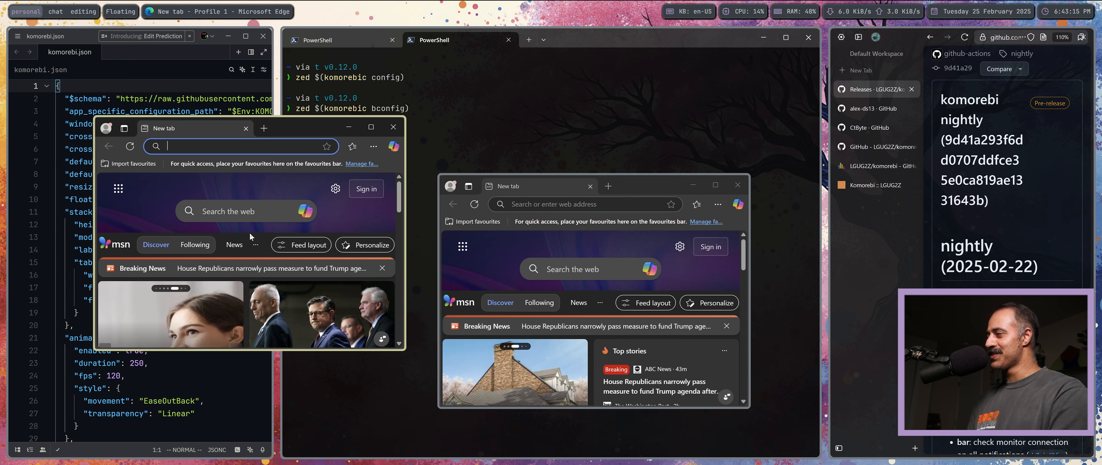
Switch to the tiling layer and move the komorebi.json editor to the far-right column, then back to the middle column.
{"action": "key", "text": "alt+shift+t"}
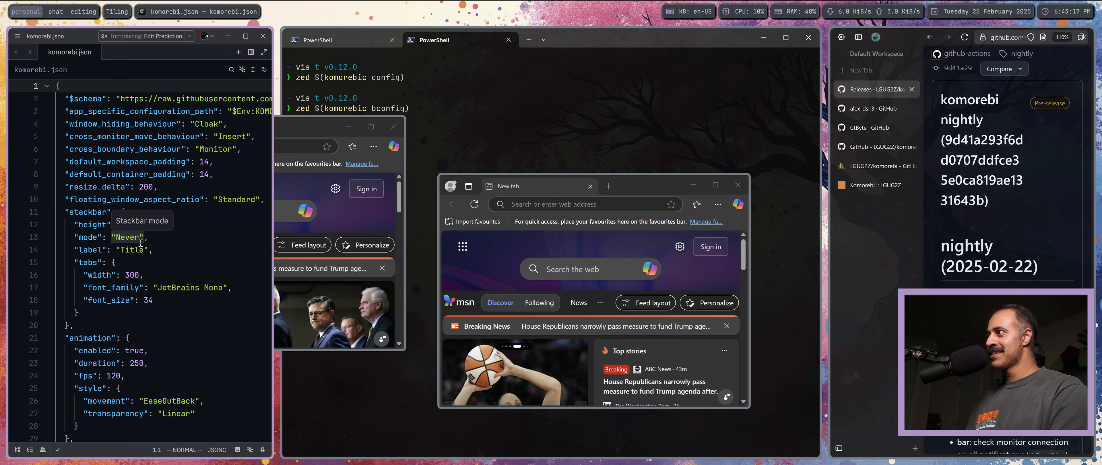
{"action": "key", "text": "alt+shift+l"}
{"action": "key", "text": "alt+shift+l"}
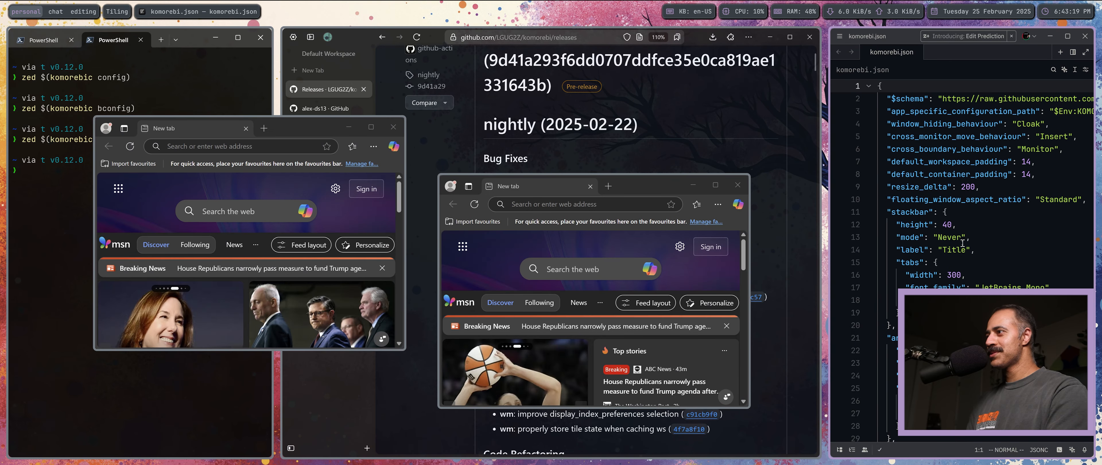
{"action": "key", "text": "alt+shift+h"}
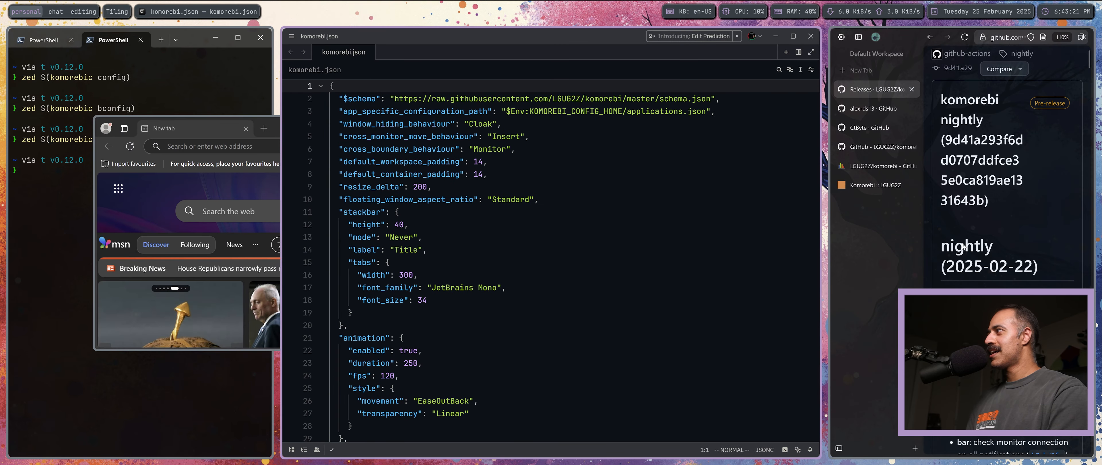
{"action": "key", "text": "alt+2"}
{"action": "key", "text": "alt+1"}
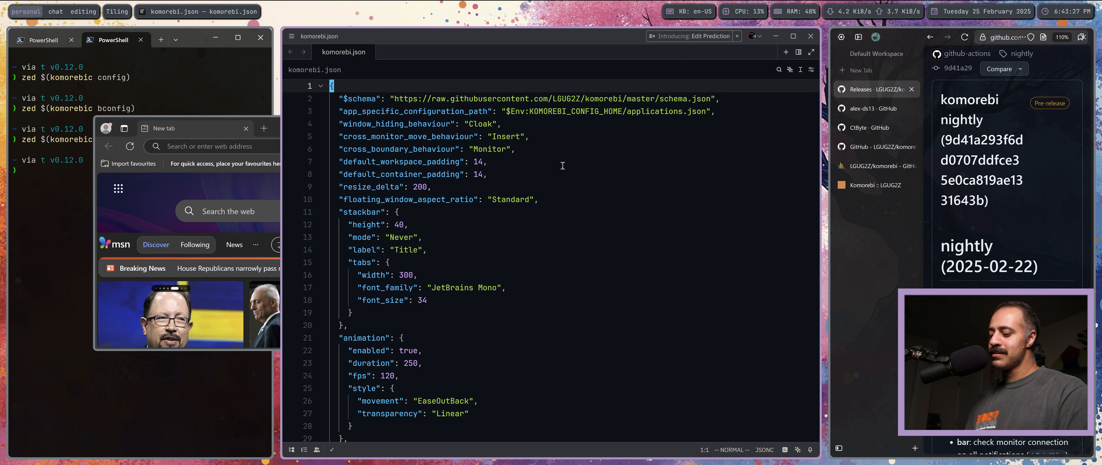
Switch to the floating layer, focus the leftmost Edge window, and move it right to overlap the other Edge window.
{"action": "key", "text": "alt+t"}
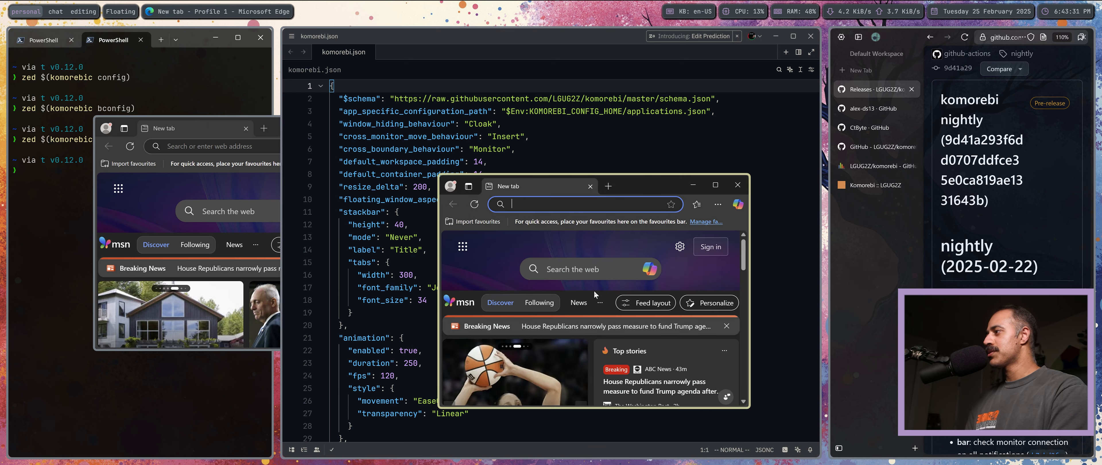
{"action": "key", "text": "alt+h"}
{"action": "key", "text": "alt+shift+l"}
{"action": "key", "text": "alt+shift+l"}
{"action": "key", "text": "alt+shift+l"}
{"action": "key", "text": "alt+shift+l"}
{"action": "key", "text": "alt+shift+l"}
{"action": "key", "text": "alt+shift+l"}
{"action": "key", "text": "alt+shift+l"}
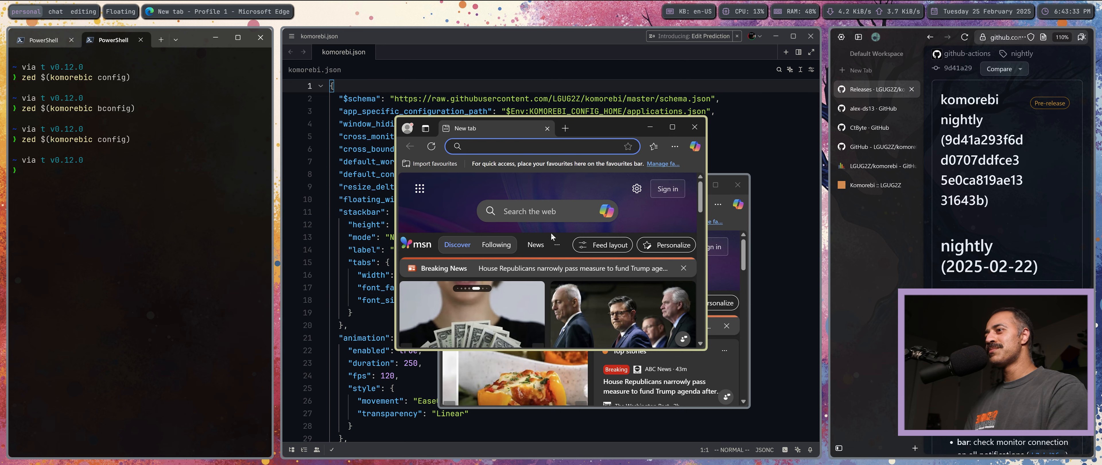
Move the focused floating Edge window down, left and back up until it overlaps the PowerShell window.
{"action": "key", "text": "alt+shift+j"}
{"action": "key", "text": "alt+shift+j"}
{"action": "key", "text": "alt+shift+h"}
{"action": "key", "text": "alt+shift+h"}
{"action": "key", "text": "alt+shift+h"}
{"action": "key", "text": "alt+shift+h"}
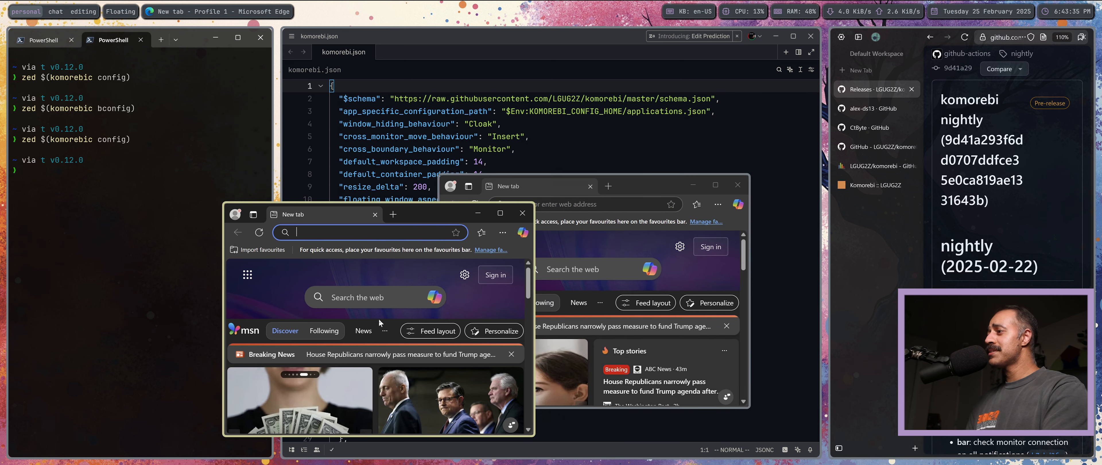
{"action": "key", "text": "alt+shift+h"}
{"action": "key", "text": "alt+shift+h"}
{"action": "key", "text": "alt+shift+h"}
{"action": "key", "text": "alt+shift+k"}
{"action": "key", "text": "alt+shift+k"}
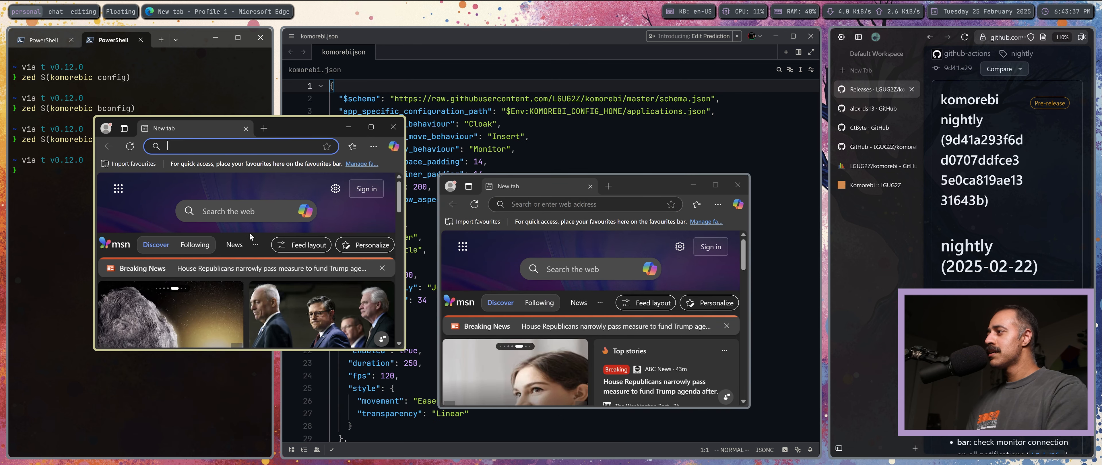
Enlarge the focused floating Edge window step by step until it spans nearly the full screen width.
{"action": "key", "text": "alt+shift+equal"}
{"action": "key", "text": "alt+shift+equal"}
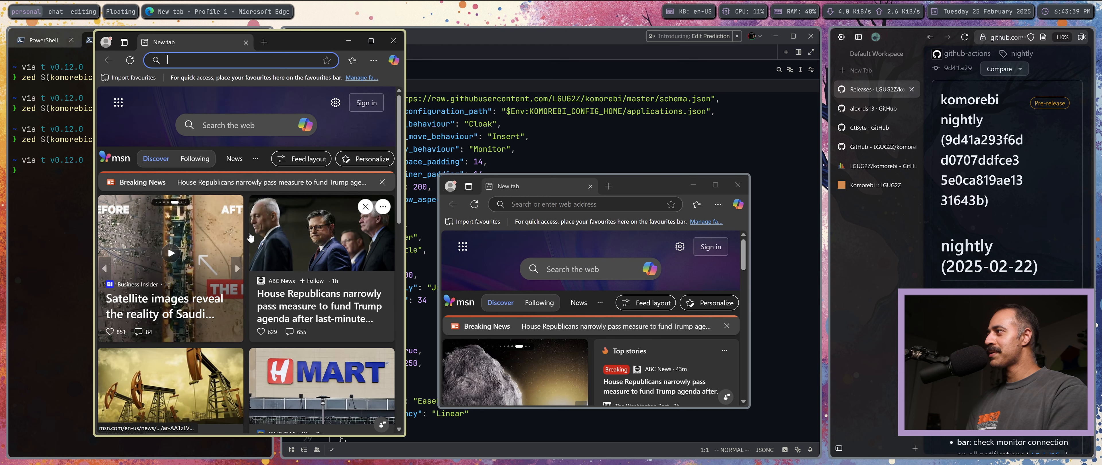
{"action": "key", "text": "alt+shift+equal"}
{"action": "key", "text": "alt+shift+equal"}
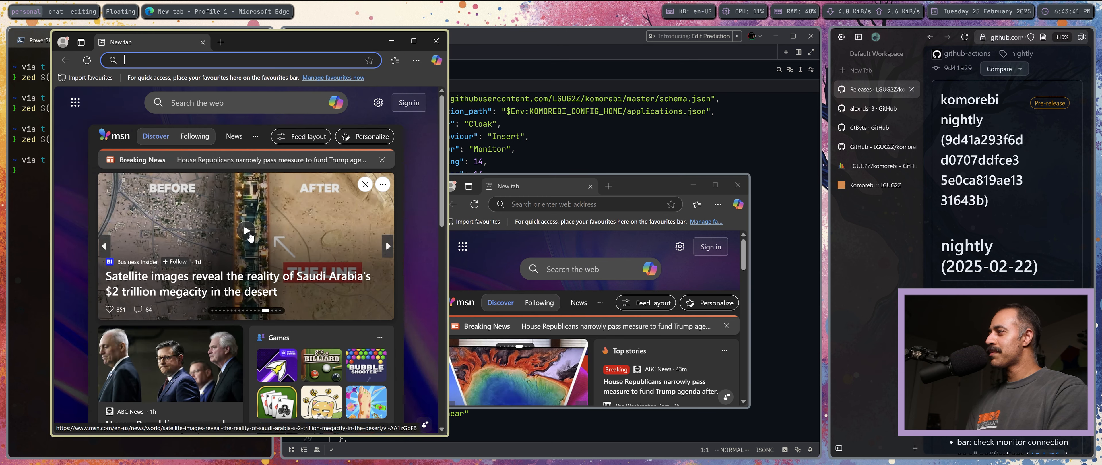
{"action": "key", "text": "alt+shift+equal"}
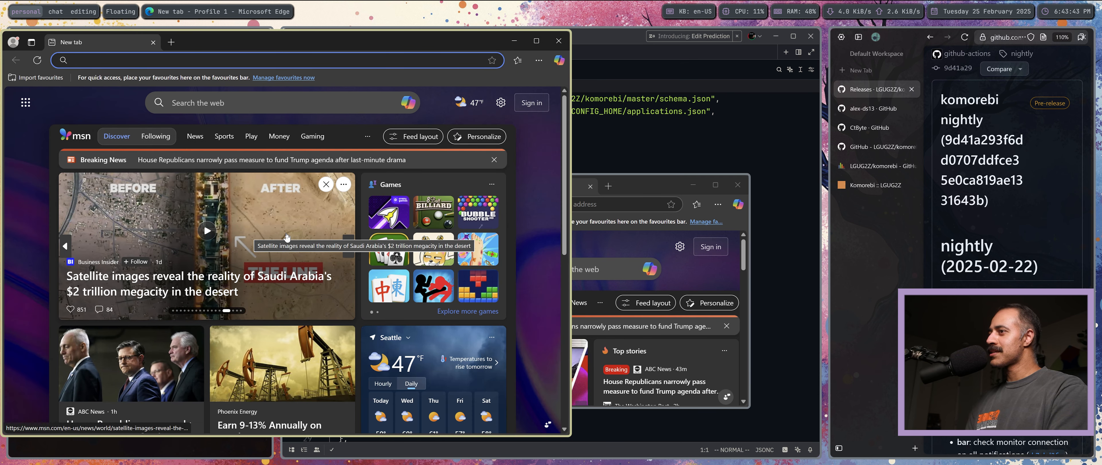
{"action": "key", "text": "alt+shift+equal"}
{"action": "key", "text": "alt+shift+equal"}
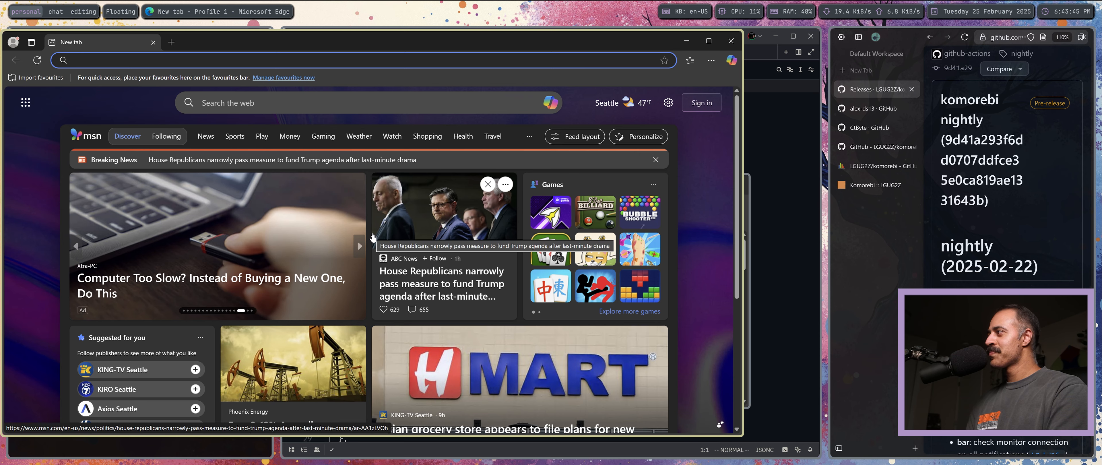
{"action": "key", "text": "alt+shift+equal"}
{"action": "key", "text": "alt+shift+equal"}
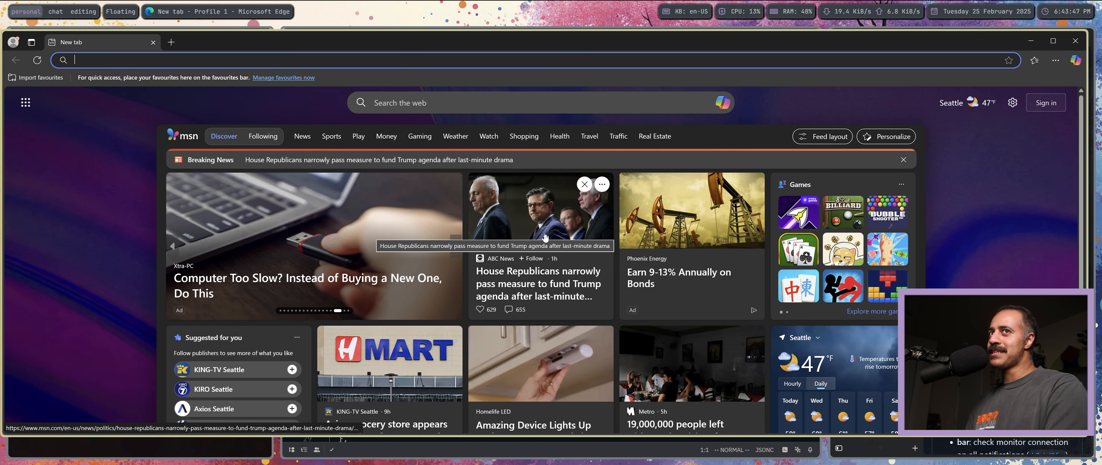
Shrink the floating Edge window to a narrow column and move it left over the komorebi.json editor.
{"action": "key", "text": "alt+shift+minus"}
{"action": "key", "text": "alt+shift+minus"}
{"action": "key", "text": "alt+shift+minus"}
{"action": "key", "text": "alt+shift+minus"}
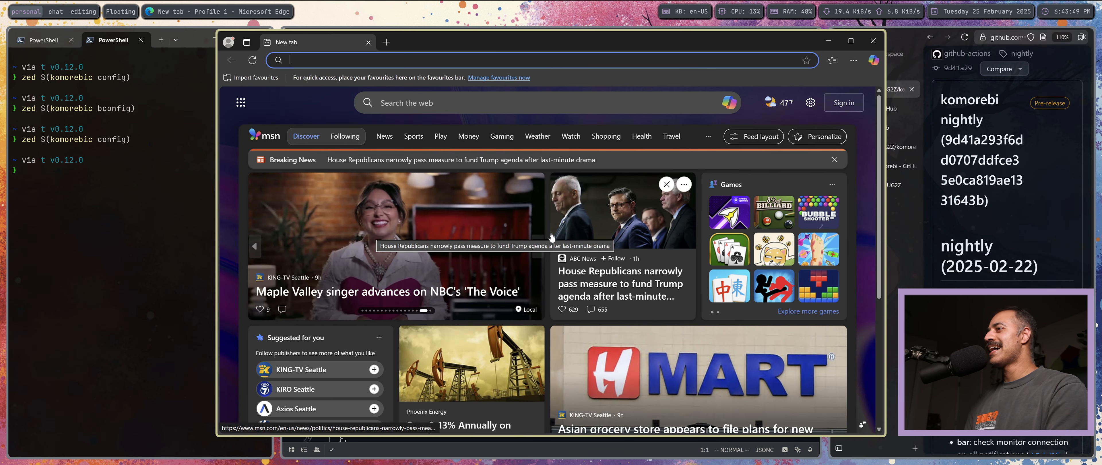
{"action": "key", "text": "alt+shift+minus"}
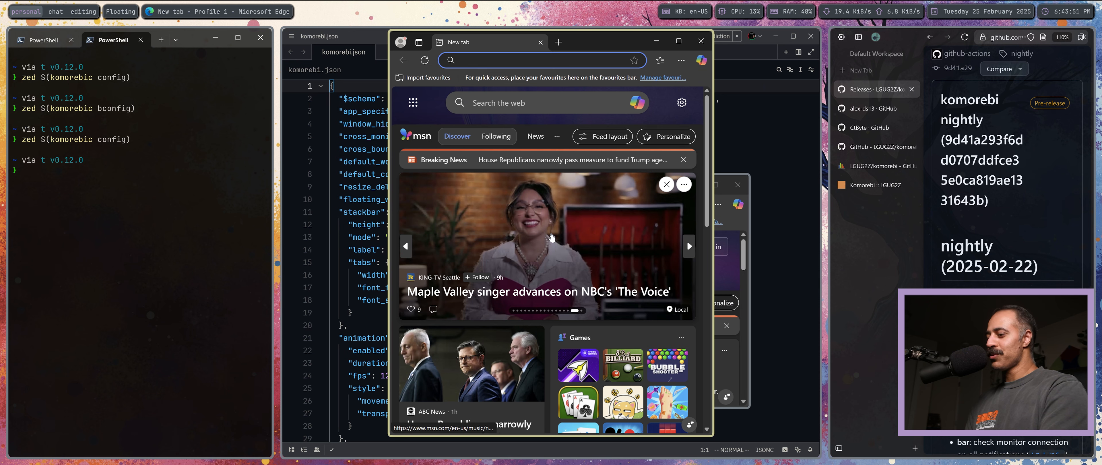
{"action": "key", "text": "alt+shift+h"}
{"action": "key", "text": "alt+shift+h"}
{"action": "key", "text": "alt+shift+h"}
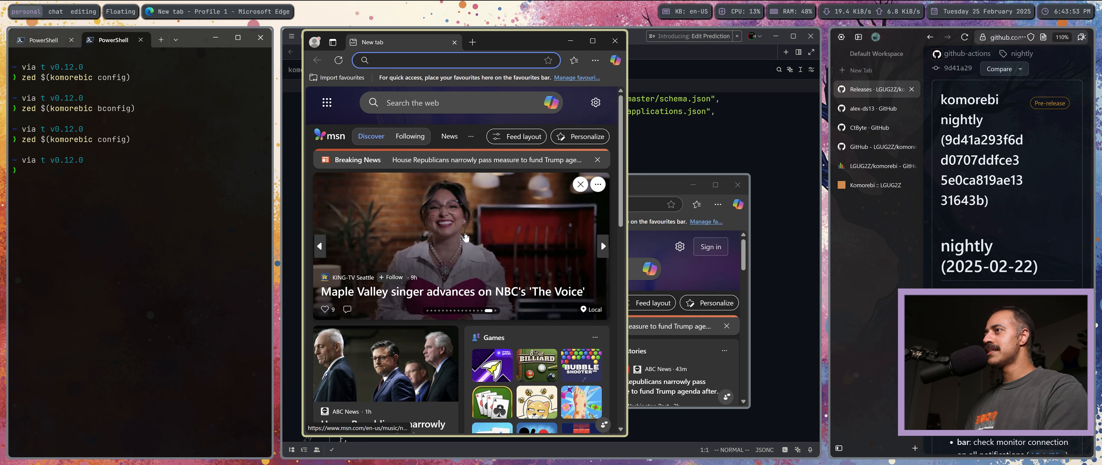
{"action": "key", "text": "alt+minus"}
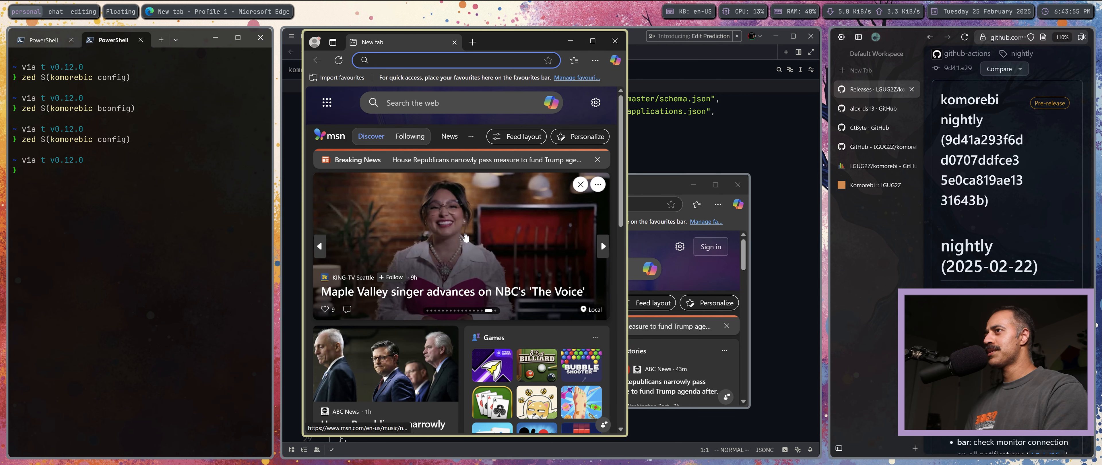
Heighten the focused floating Edge window to the full screen height and shorten it step by step to under half that height.
{"action": "key", "text": "alt+shift+equal"}
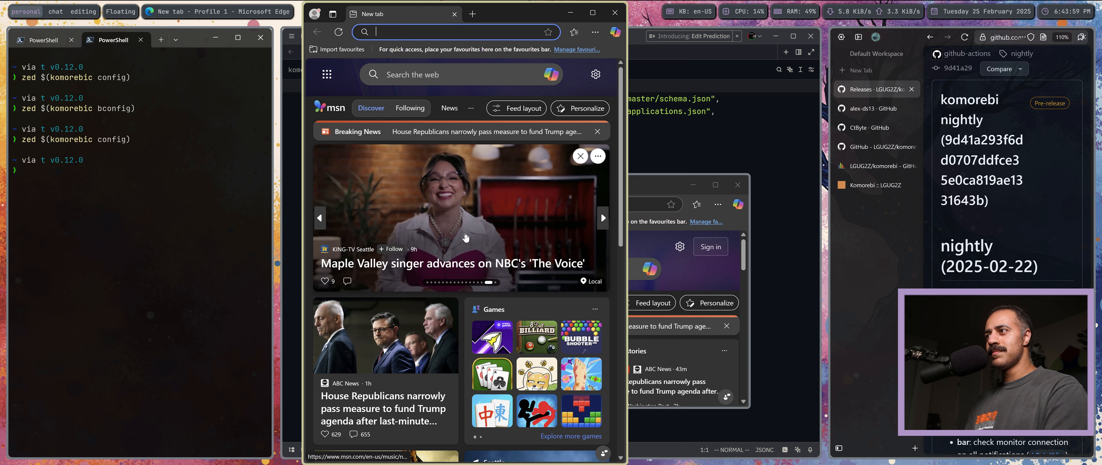
{"action": "key", "text": "alt+shift+minus"}
{"action": "key", "text": "alt+shift+minus"}
{"action": "key", "text": "alt+shift+minus"}
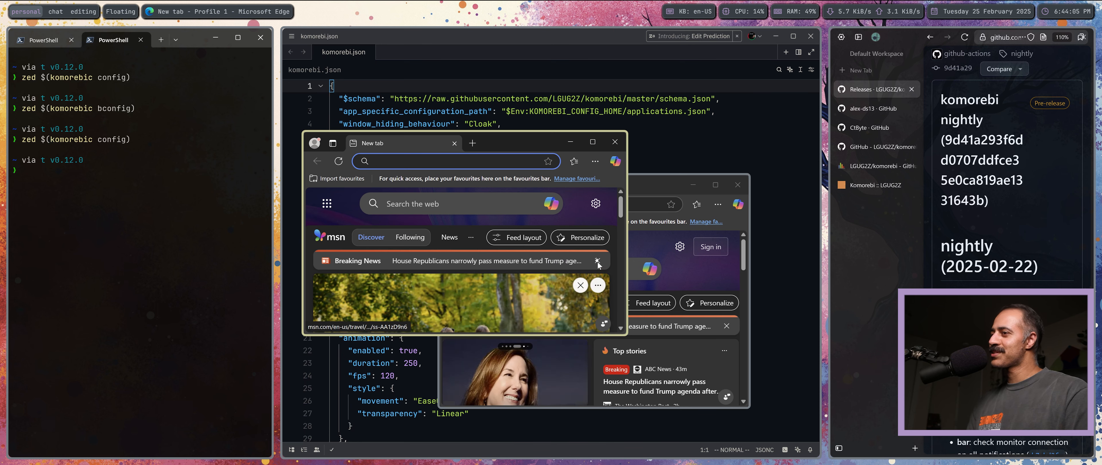
Move the floating Edge window over the other one, close both Edge windows, and focus the komorebi.json editor.
{"action": "left_click_drag", "start_coordinate": [503, 143], "coordinate": [700, 181]}
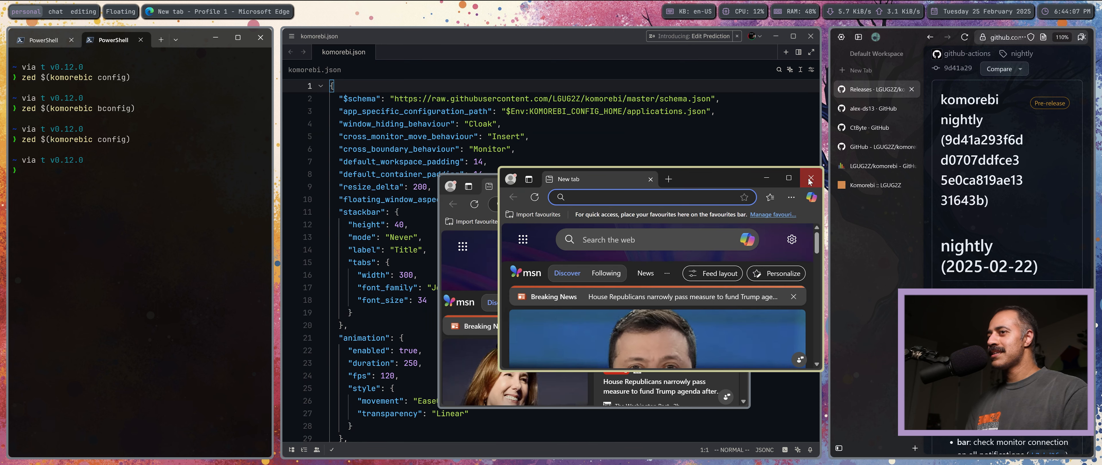
{"action": "left_click", "coordinate": [811, 180]}
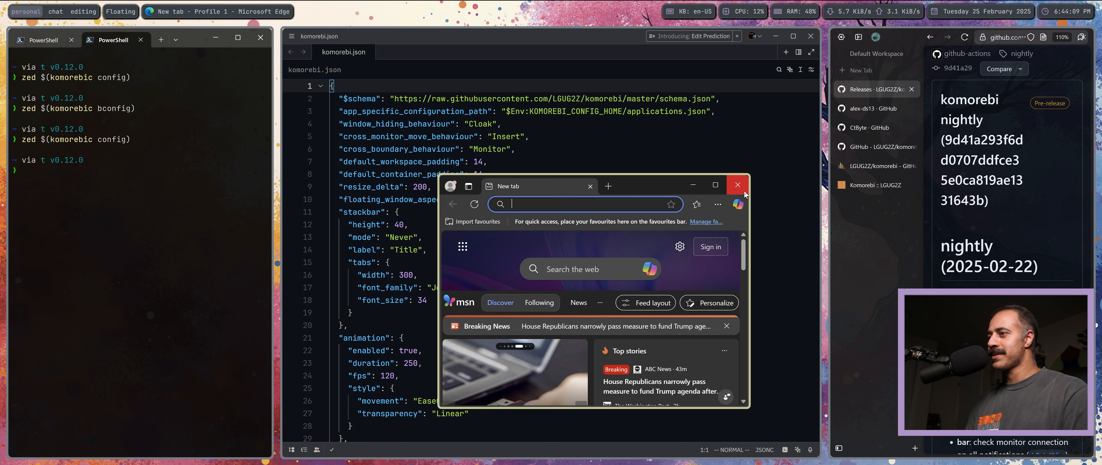
{"action": "left_click", "coordinate": [738, 185]}
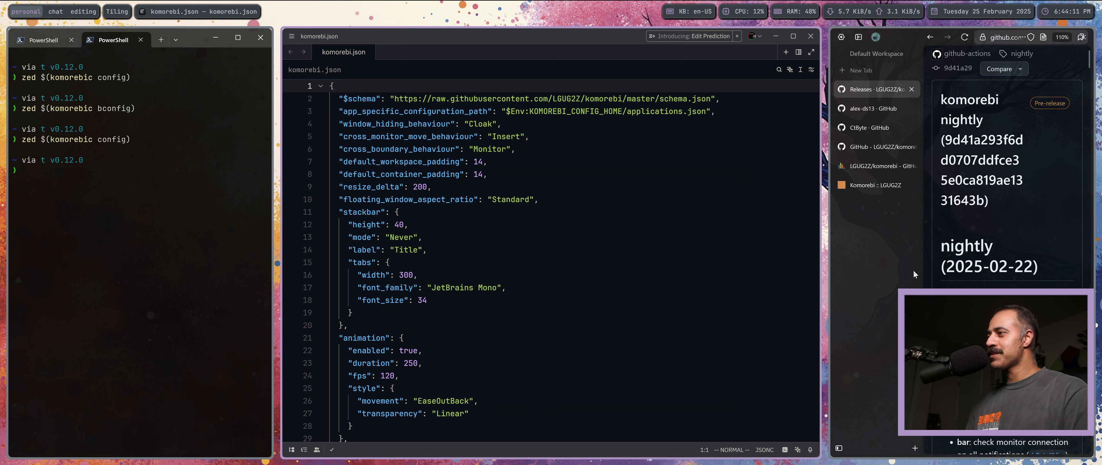
{"action": "left_click", "coordinate": [577, 234]}
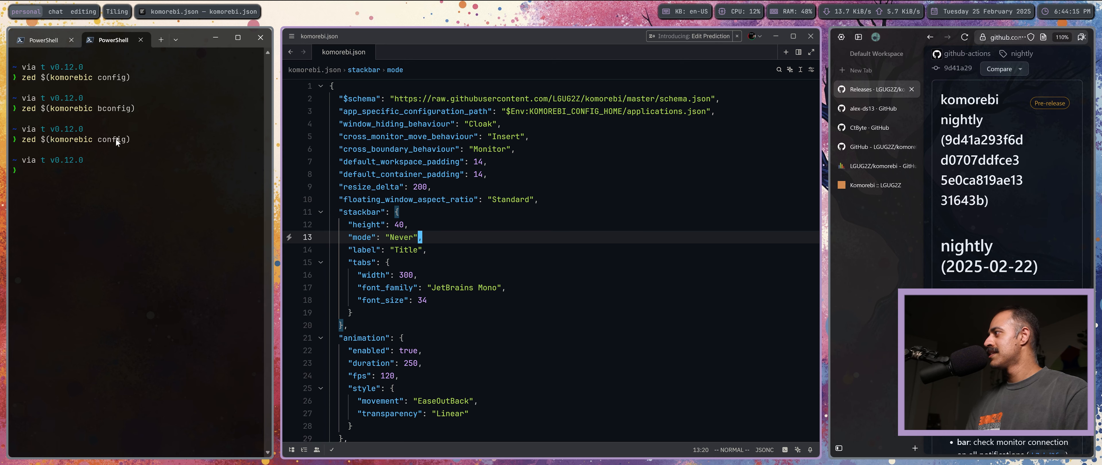
Clear the PowerShell terminal and swap its window with the editor so the terminal takes the wide middle column.
{"action": "left_click", "coordinate": [162, 176]}
{"action": "type", "text": "clear"}
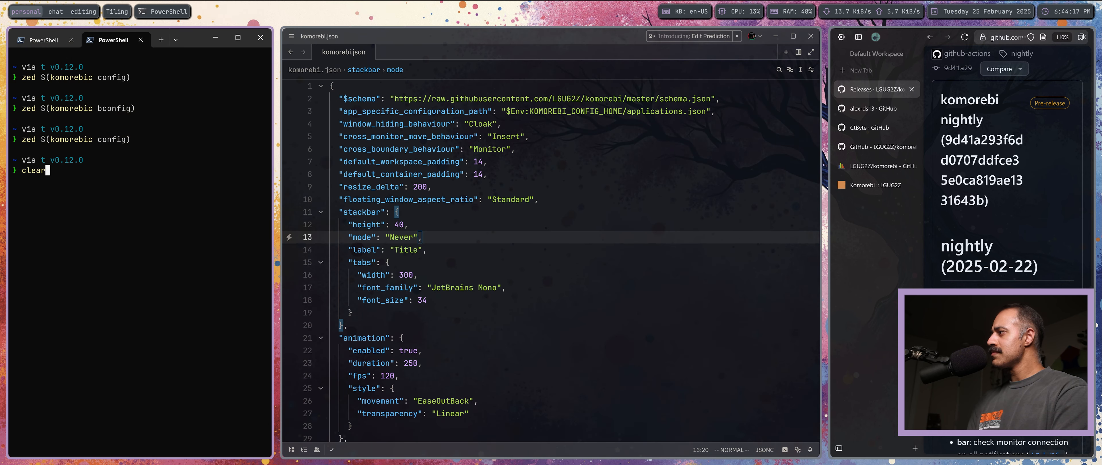
{"action": "key", "text": "Return"}
{"action": "type", "text": "wpmctl "}
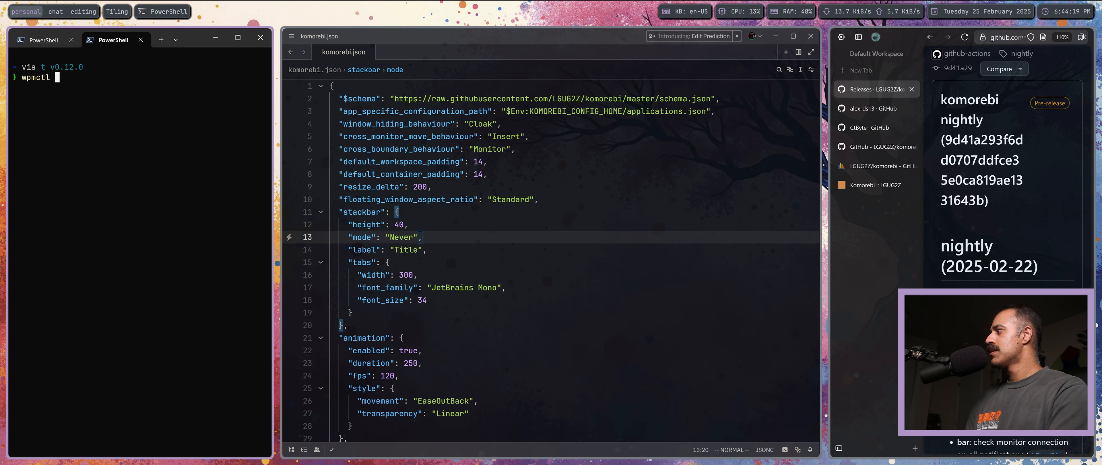
{"action": "type", "text": "wh"}
{"action": "key", "text": "alt+shift+l"}
Run wpmctl stop whkd to end the background hotkey daemon, and start whkd in the terminal's foreground.
{"action": "type", "text": "kd st"}
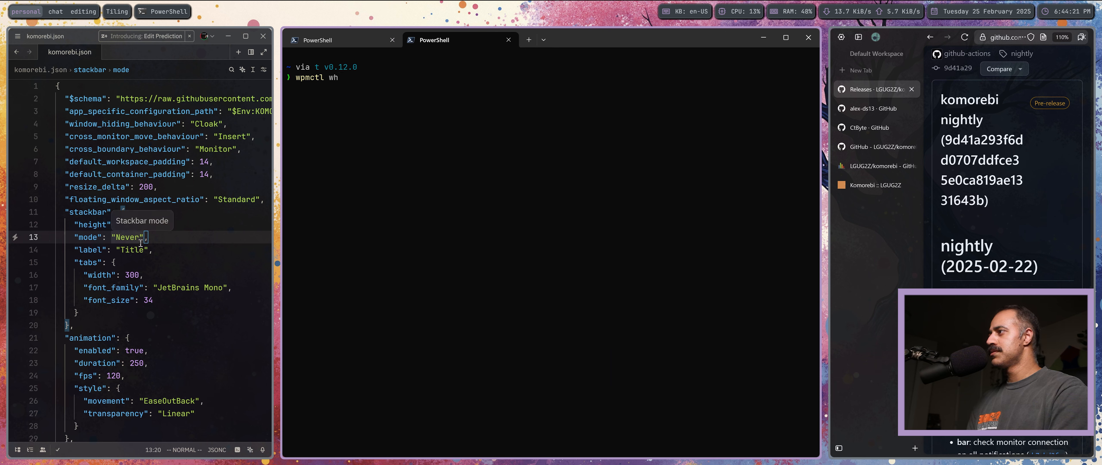
{"action": "key", "text": "ctrl+BackSpace"}
{"action": "key", "text": "ctrl+BackSpace"}
{"action": "type", "text": "stop whkd"}
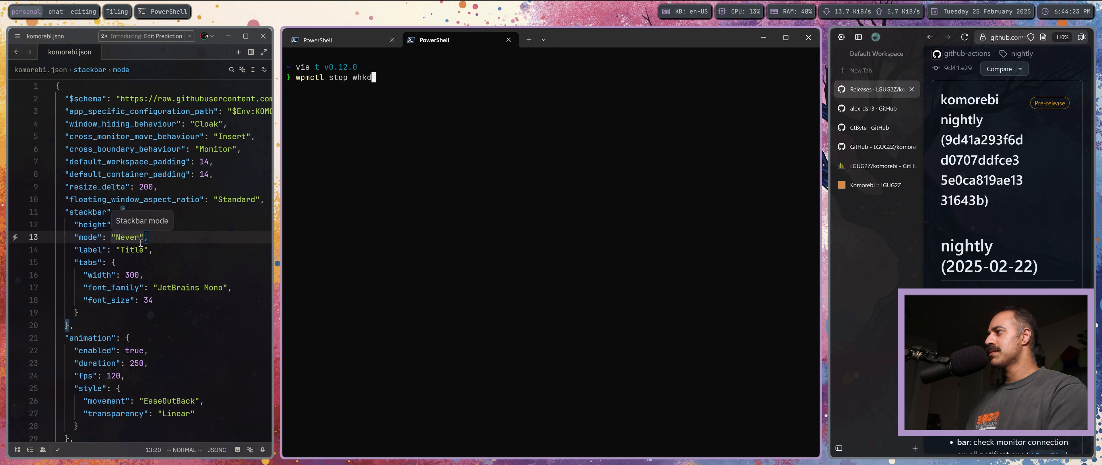
{"action": "key", "text": "Return"}
{"action": "type", "text": "whkd"}
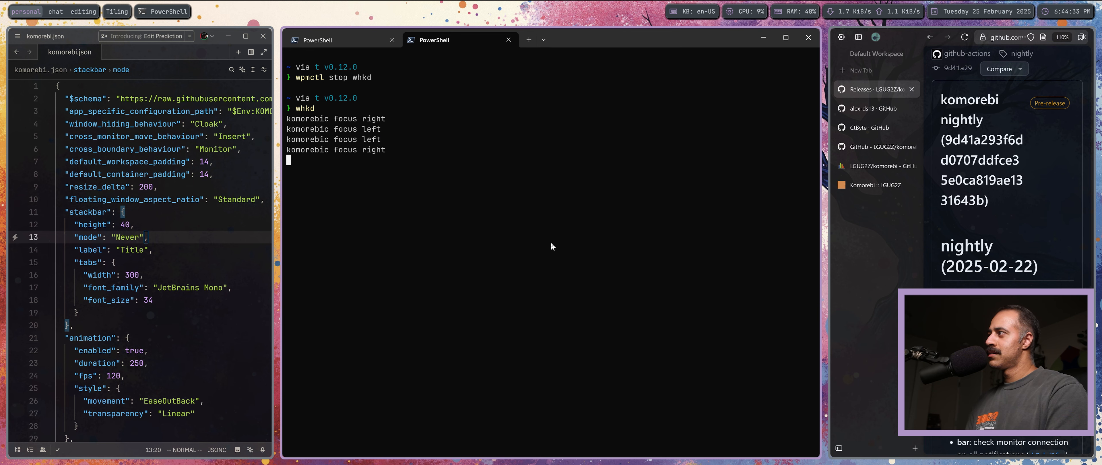
Shift window focus right and back left to trigger whkd's command log, and pause and resume whkd with its pause hotkey.
{"action": "key", "text": "alt+l"}
{"action": "key", "text": "alt+h"}
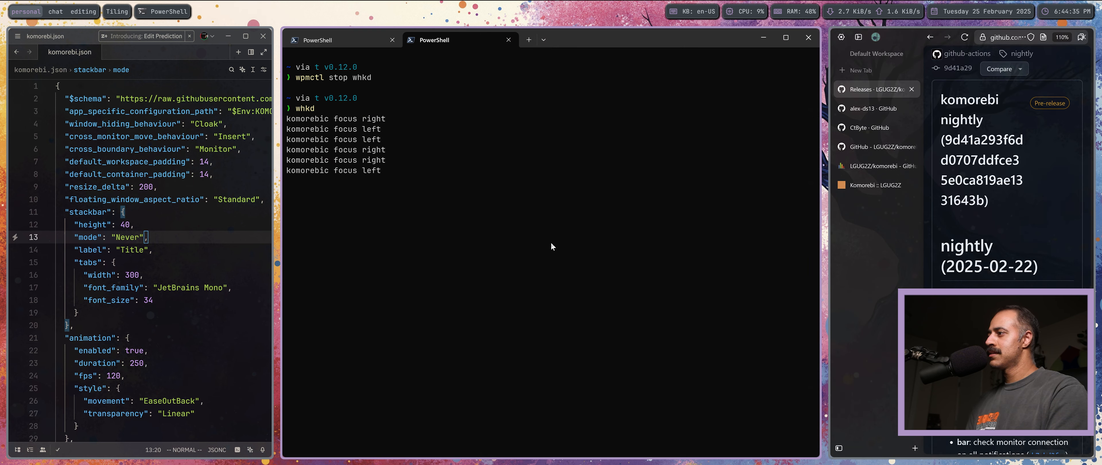
{"action": "key", "text": "alt+shift+p"}
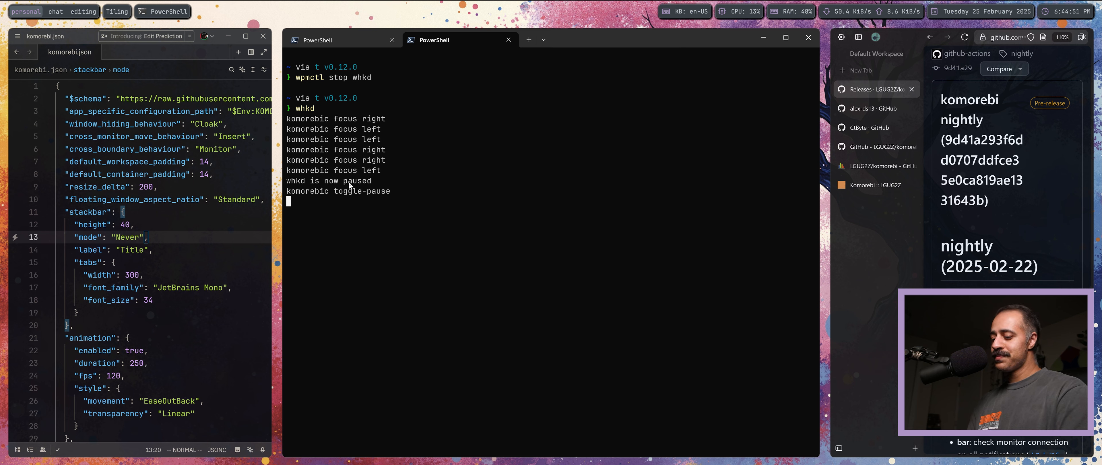
{"action": "key", "text": "alt+p"}
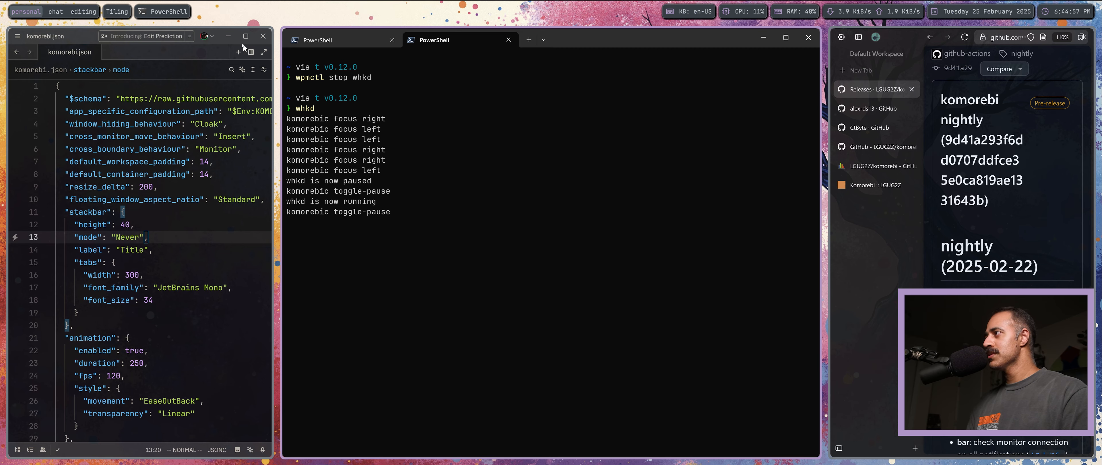
Close the komorebi.json editor and open a new PowerShell tab with an empty prompt.
{"action": "left_click", "coordinate": [263, 36]}
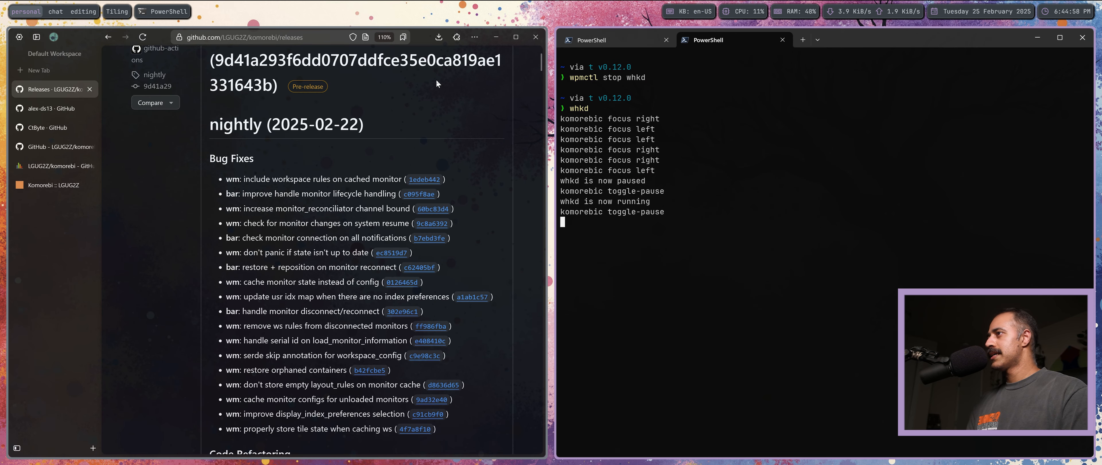
{"action": "left_click", "coordinate": [804, 41]}
{"action": "type", "text": "komorebi"}
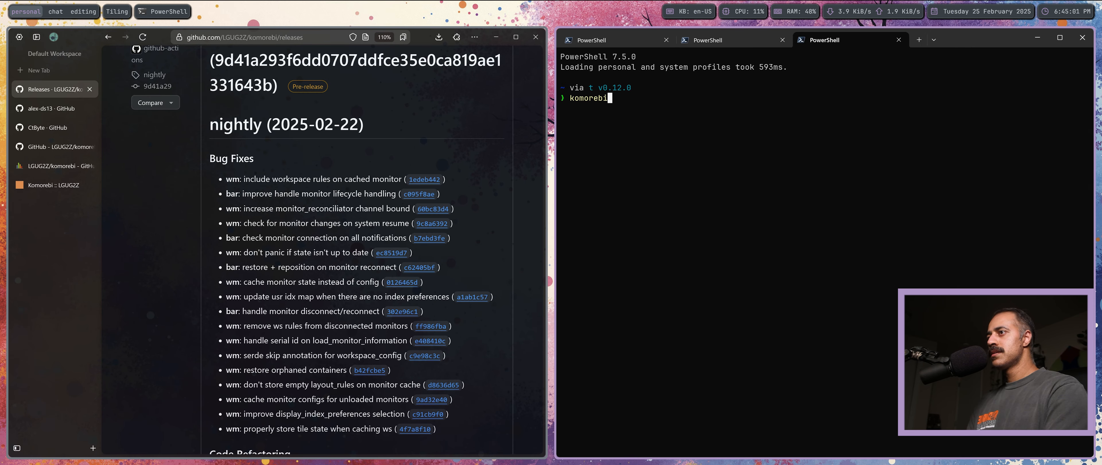
{"action": "key", "text": "Escape"}
Open the whkd configuration with zed $(komorebic whkdrc) and move its editor window to the middle column.
{"action": "type", "text": "zed $("}
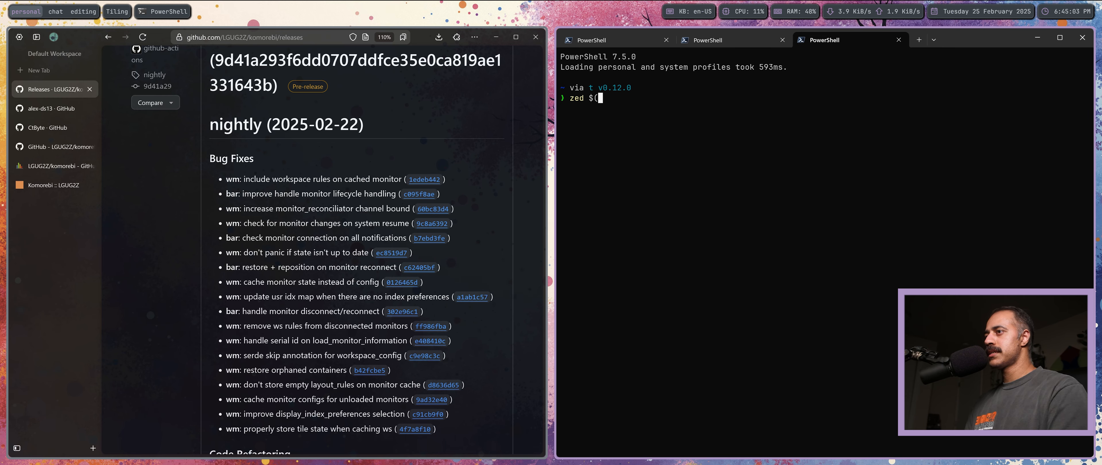
{"action": "type", "text": "komorebic wh"}
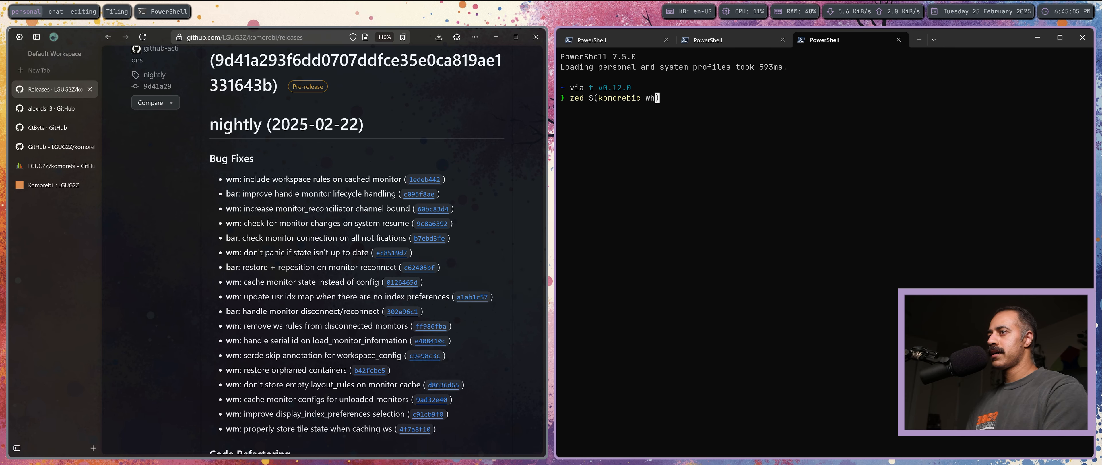
{"action": "type", "text": "kdrc"}
{"action": "key", "text": "Return"}
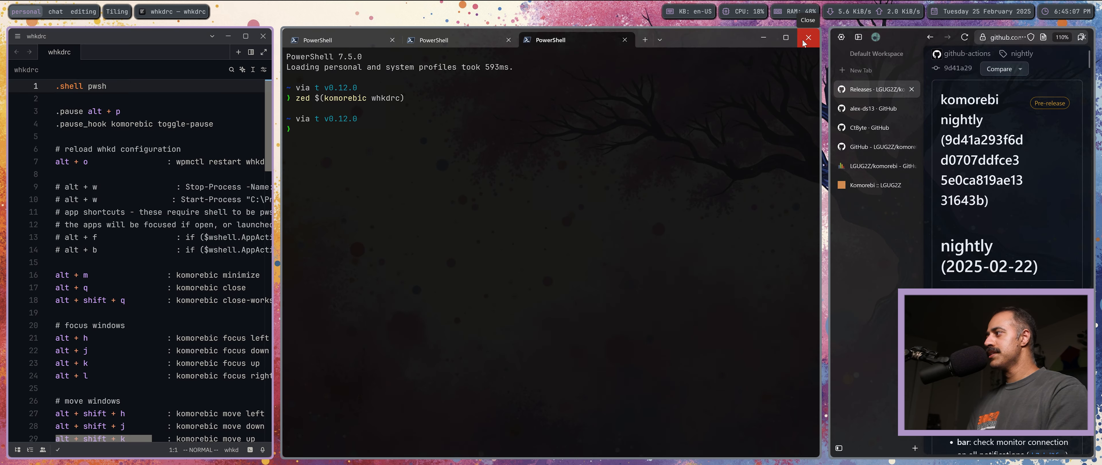
{"action": "key", "text": "alt+shift+l"}
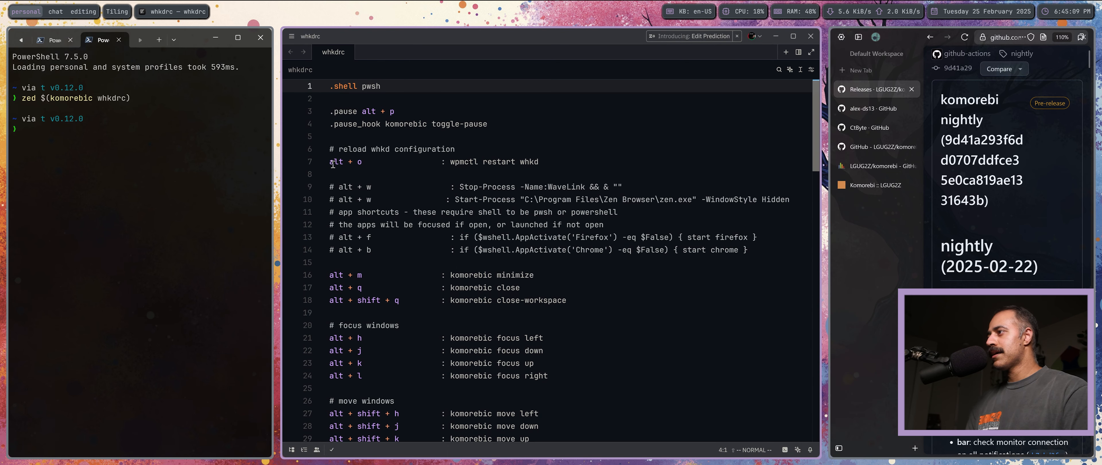
Examine the .pause alt + p binding and the .pause_hook komorebic toggle-pause line in whkdrc.
{"action": "left_click", "coordinate": [410, 106]}
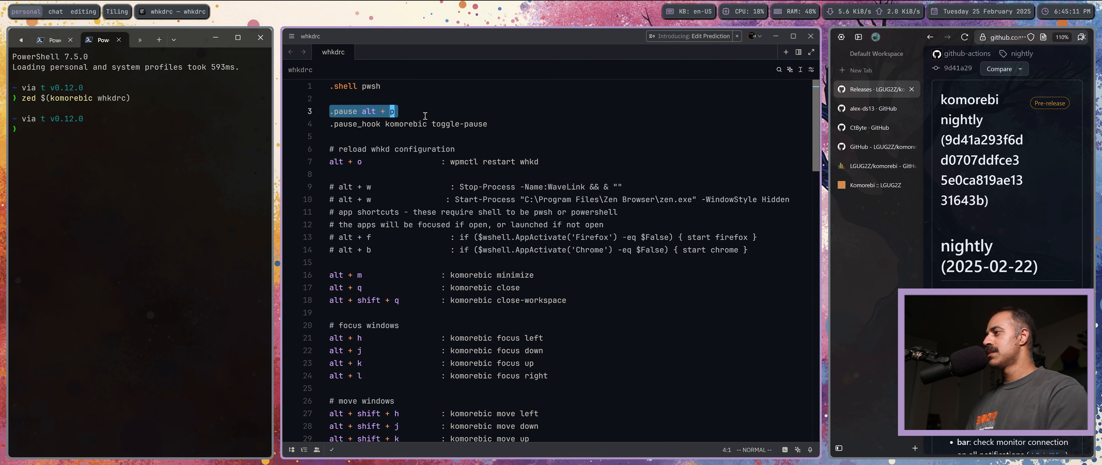
{"action": "key", "text": "j"}
{"action": "key", "text": "k"}
{"action": "key", "text": "b"}
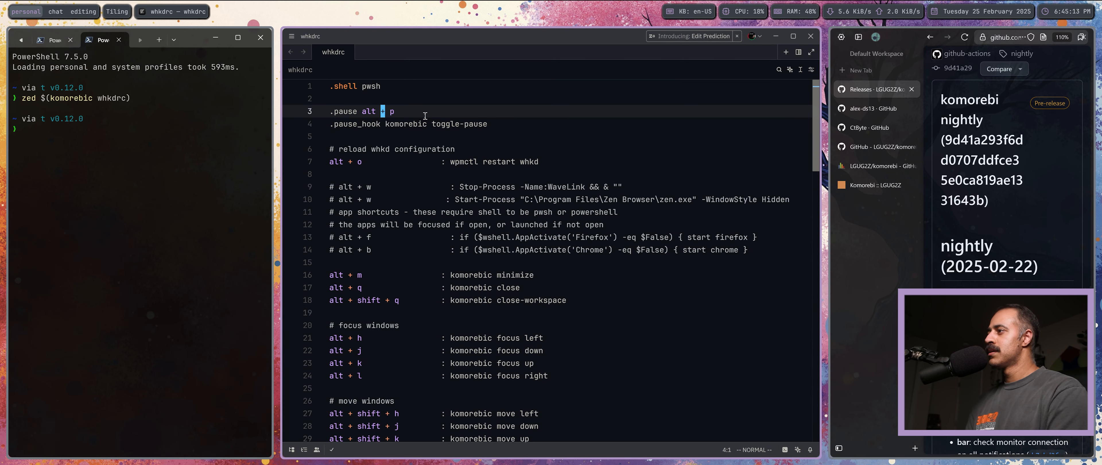
{"action": "key", "text": "b"}
{"action": "key", "text": "b"}
{"action": "key", "text": "w"}
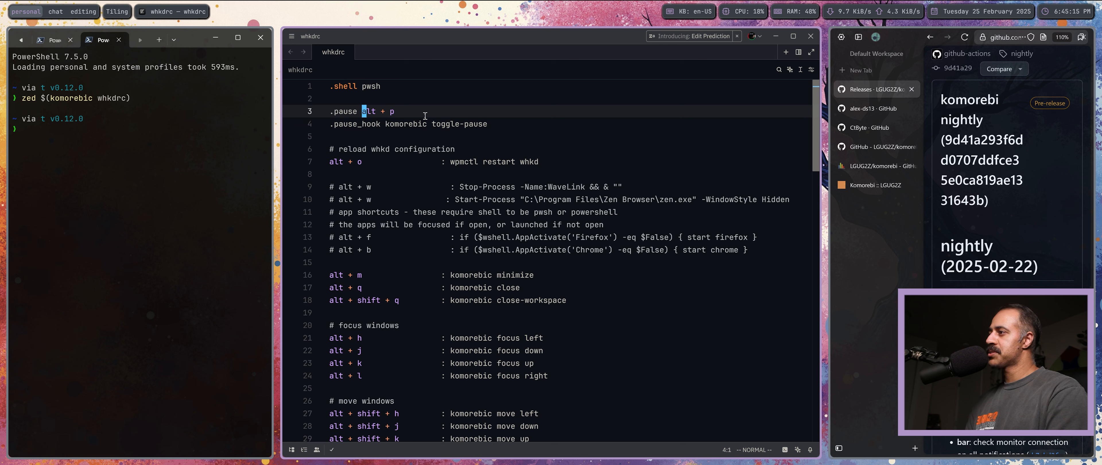
{"action": "key", "text": "w"}
{"action": "key", "text": "w"}
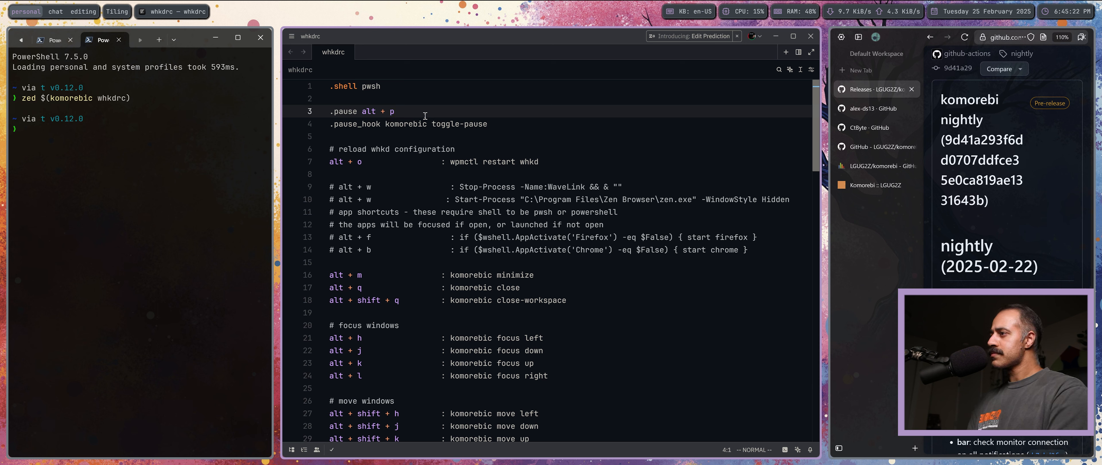
{"action": "key", "text": "j"}
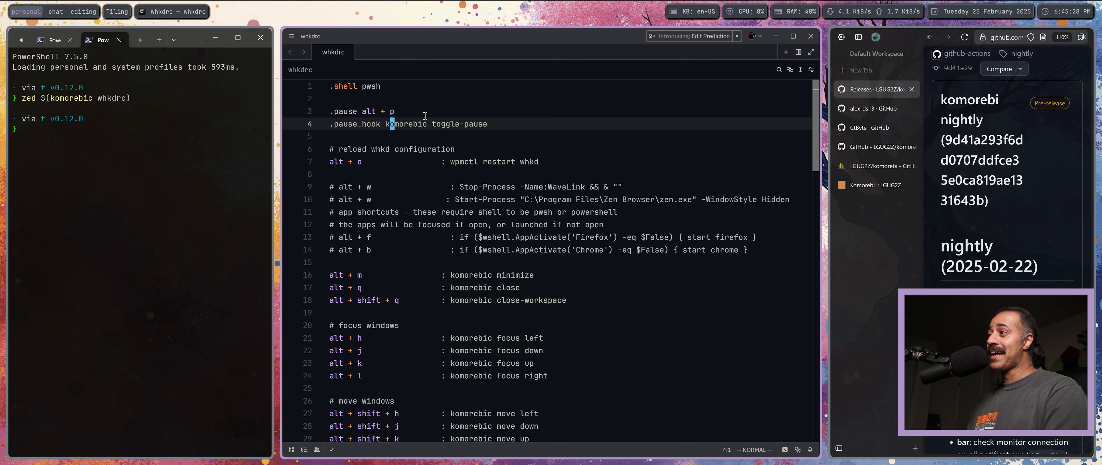
{"action": "key", "text": "k"}
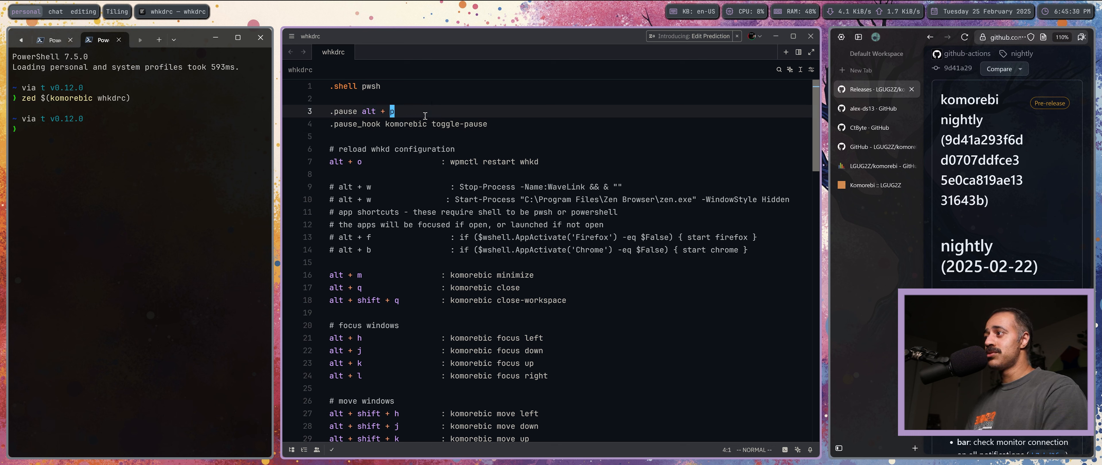
{"action": "key", "text": "b"}
{"action": "key", "text": "b"}
{"action": "key", "text": "j"}
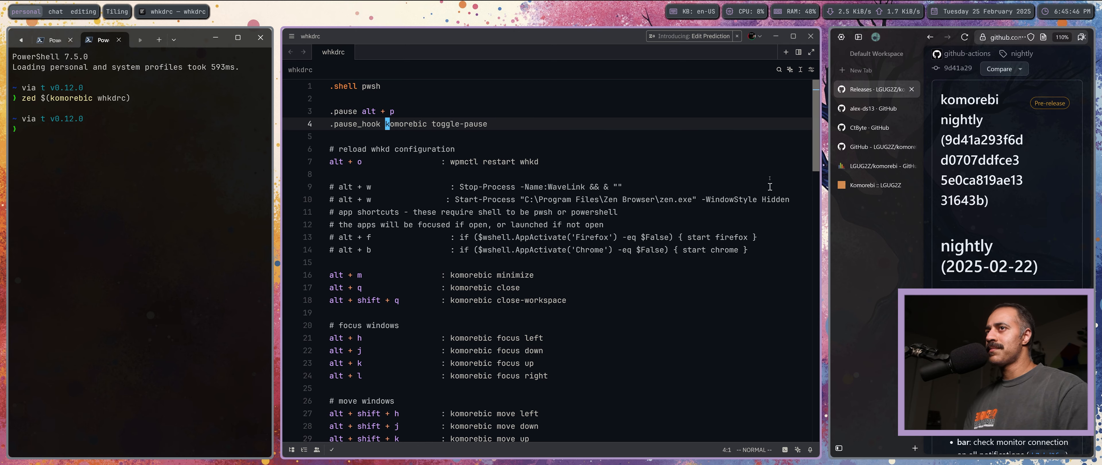
Close the whkdrc editor and minimize the PowerShell window so only the releases page remains tiled.
{"action": "left_click", "coordinate": [811, 41]}
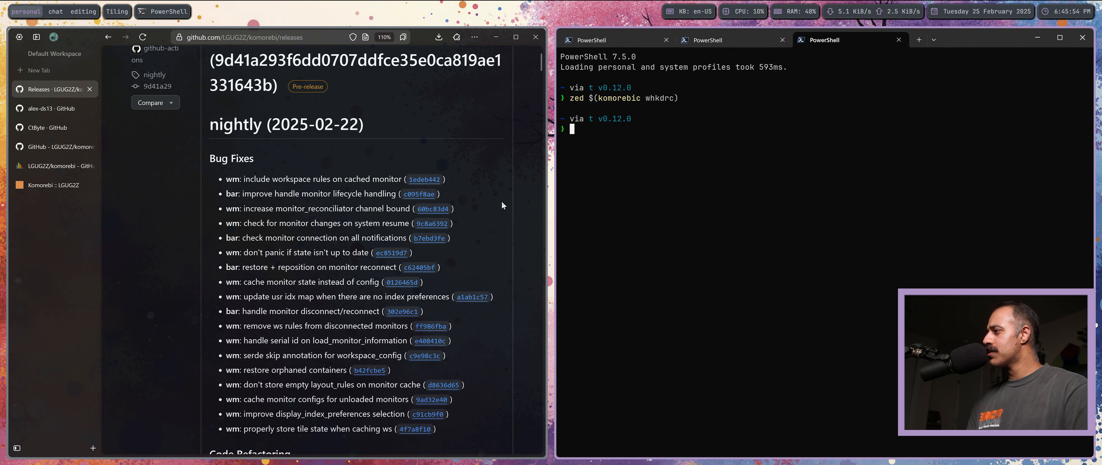
{"action": "scroll", "coordinate": [502, 201], "scroll_direction": "down", "scroll_amount": 2}
{"action": "key", "text": "alt+m"}
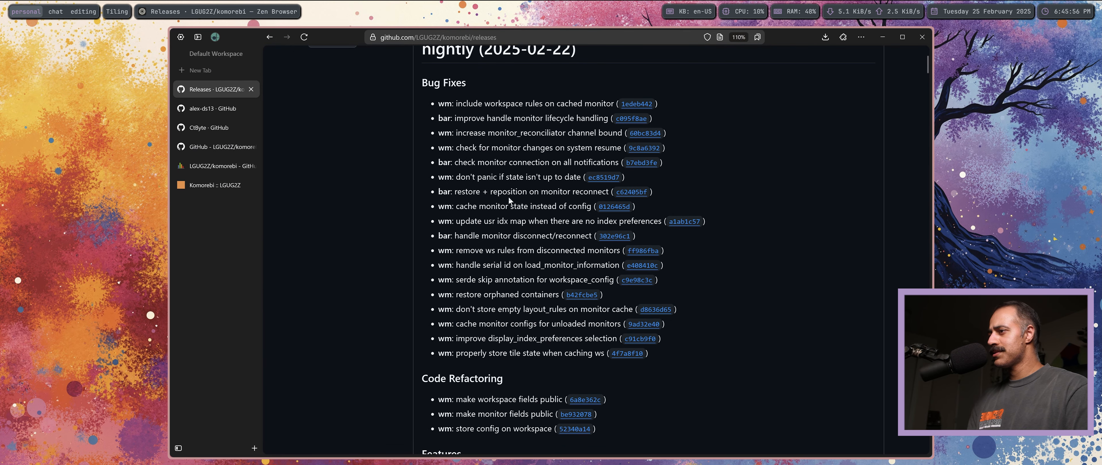
Highlight the toggle-window-based-work-area-offset command in the nightly release's Features list, and clear the highlight.
{"action": "scroll", "coordinate": [536, 250], "scroll_direction": "down", "scroll_amount": 6}
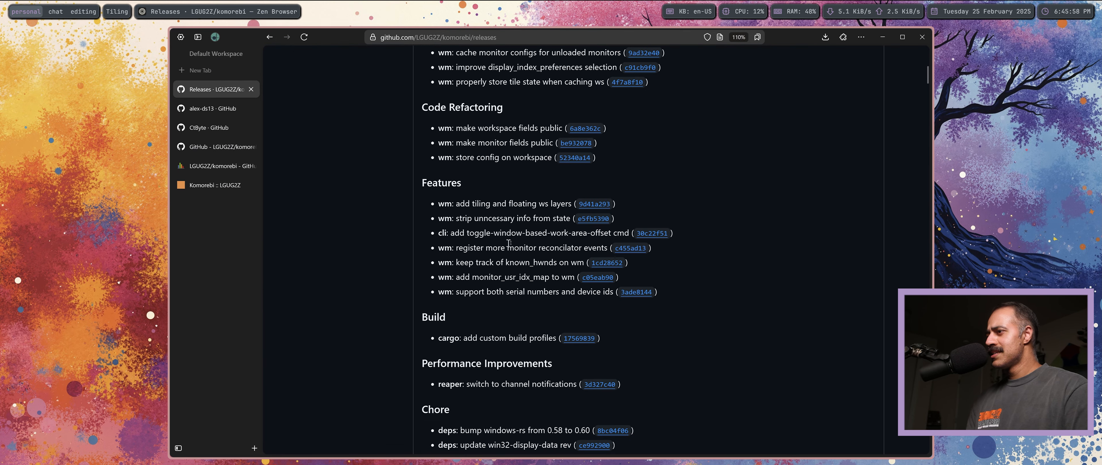
{"action": "left_click_drag", "start_coordinate": [479, 233], "coordinate": [595, 234]}
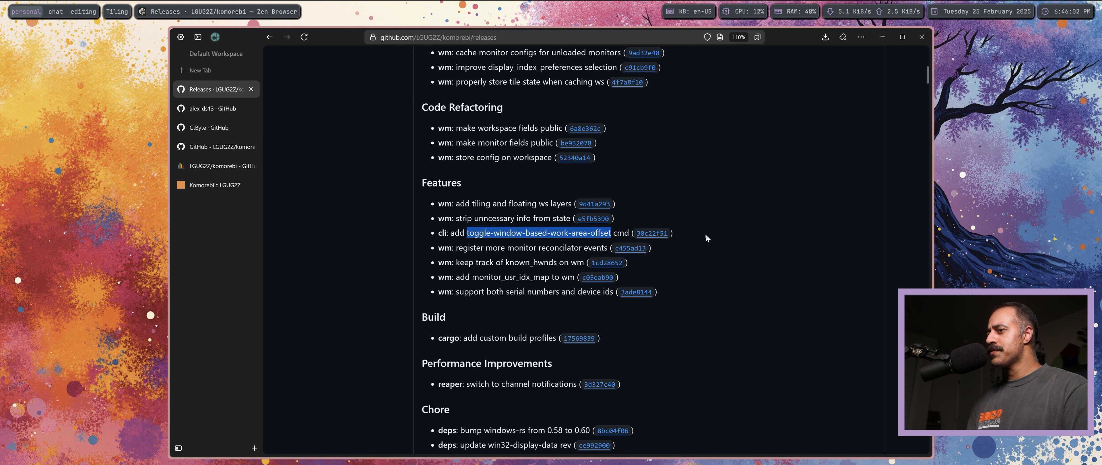
{"action": "left_click", "coordinate": [363, 211]}
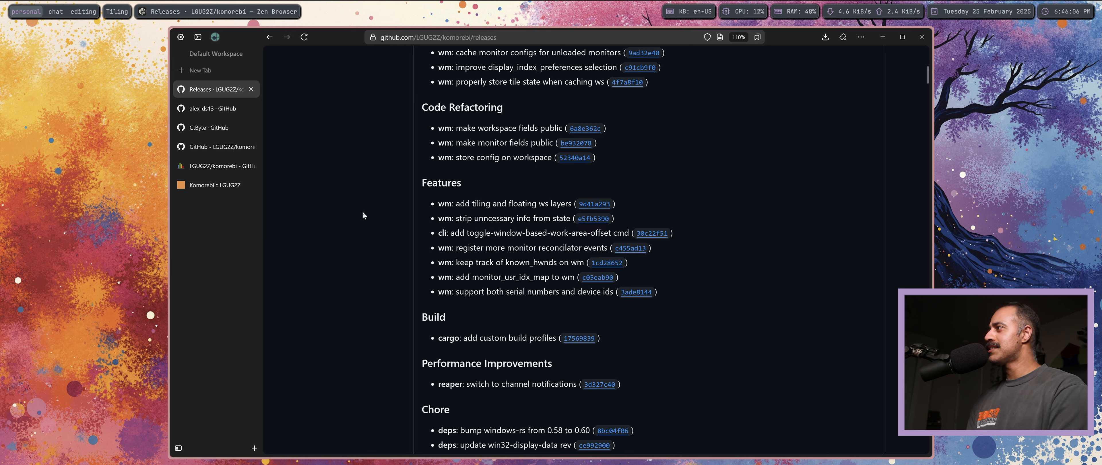
Switch the workspace to the floating layer and back to tiling, and bring the minimized PowerShell window back.
{"action": "key", "text": "alt+t"}
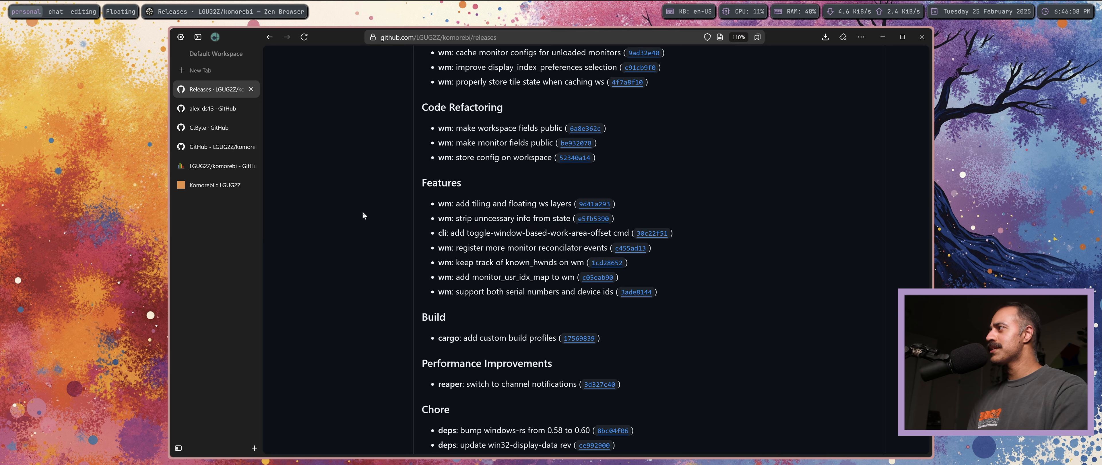
{"action": "key", "text": "alt+shift+t"}
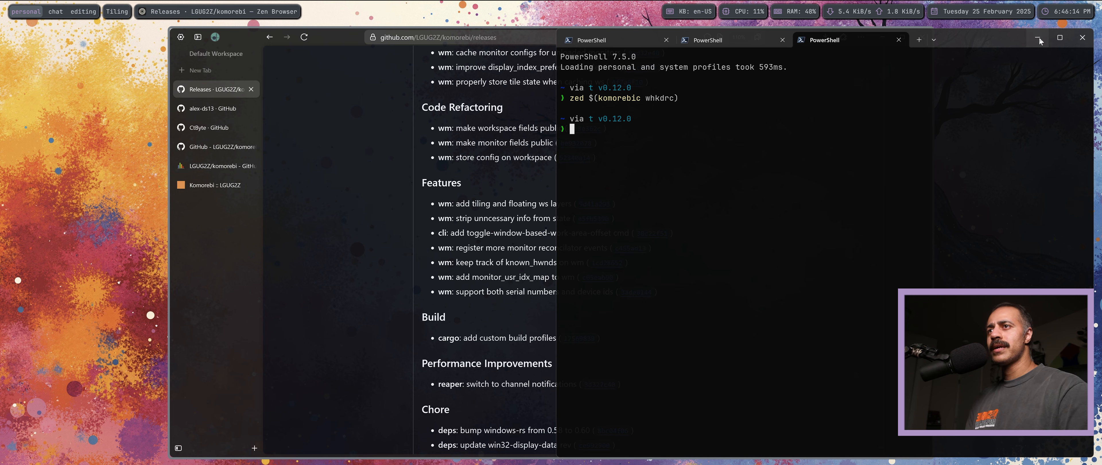
{"action": "key", "text": "alt+q"}
{"action": "key", "text": "alt+Tab"}
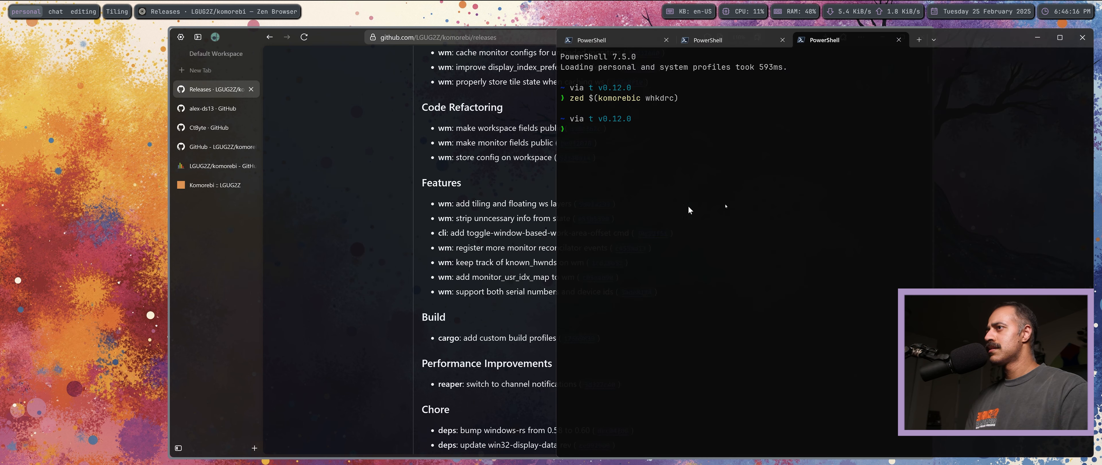
Move the overlapping PowerShell window across the releases page, and minimize it so only the browser remains in view.
{"action": "key", "text": "alt+Tab"}
{"action": "left_click", "coordinate": [997, 120]}
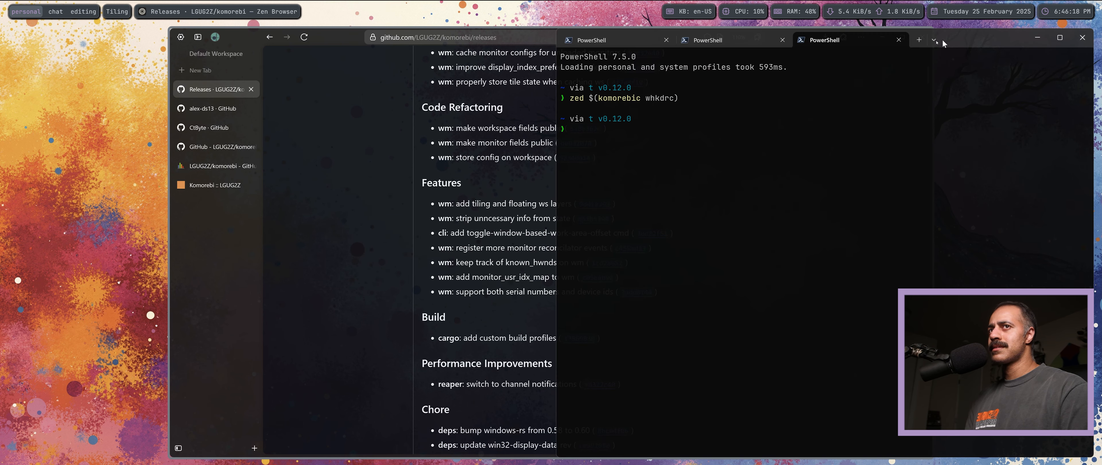
{"action": "left_click_drag", "start_coordinate": [974, 37], "coordinate": [772, 131]}
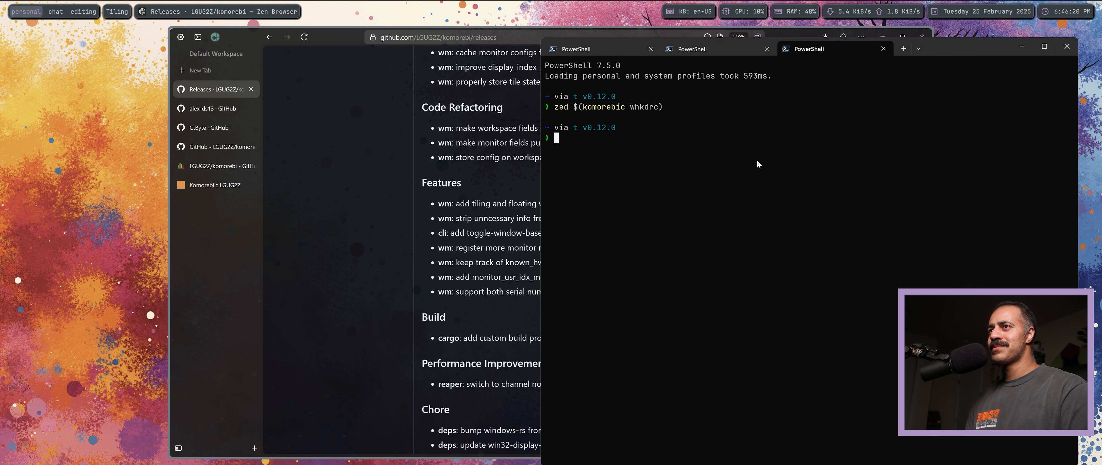
{"action": "left_click", "coordinate": [348, 215]}
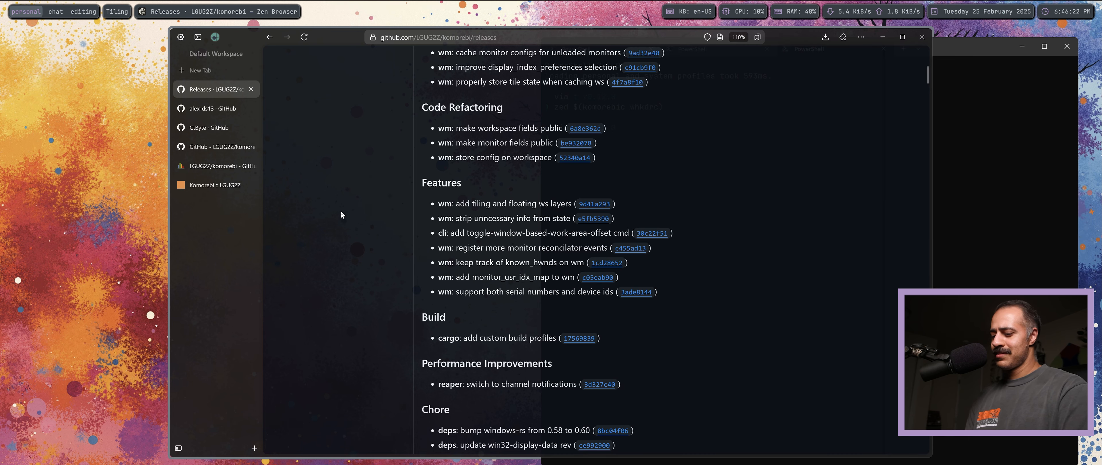
{"action": "left_click", "coordinate": [1014, 52]}
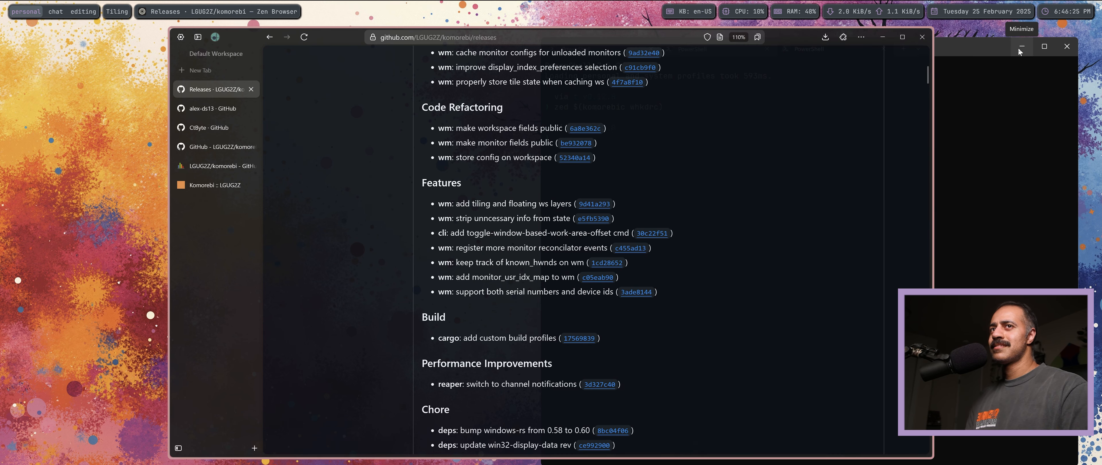
{"action": "key", "text": "alt+Tab"}
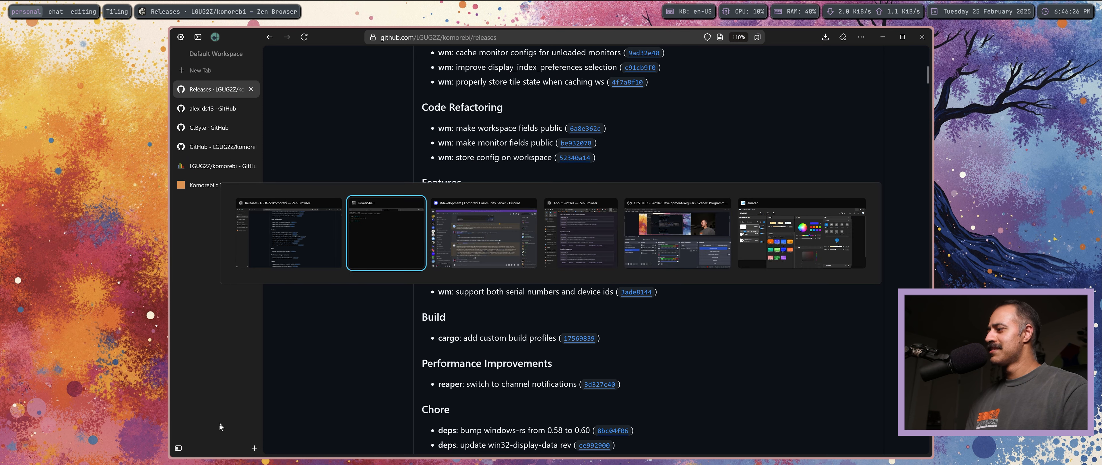
{"action": "key", "text": "Escape"}
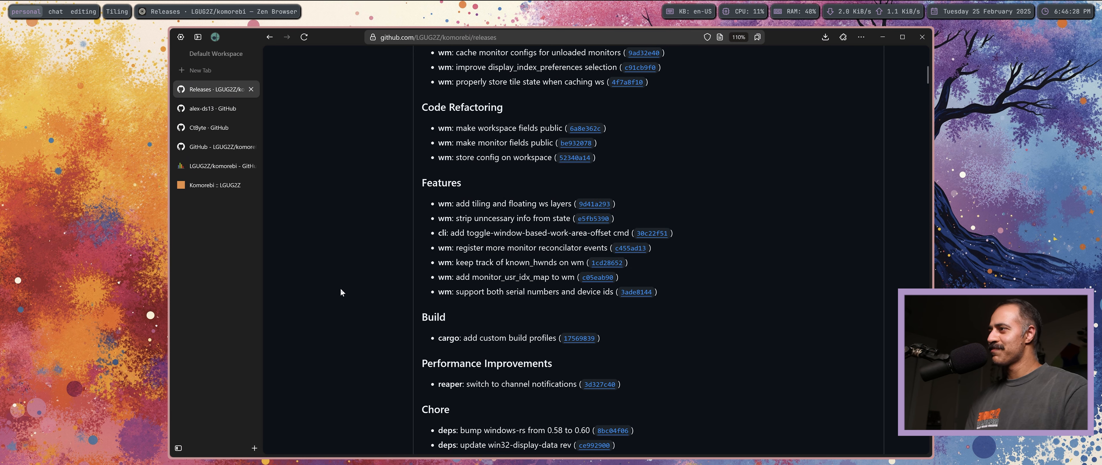
Open a second terminal window, restore the original PowerShell window to the tiled layout, and close the extra terminal.
{"action": "key", "text": "super"}
{"action": "type", "text": "term"}
{"action": "key", "text": "Return"}
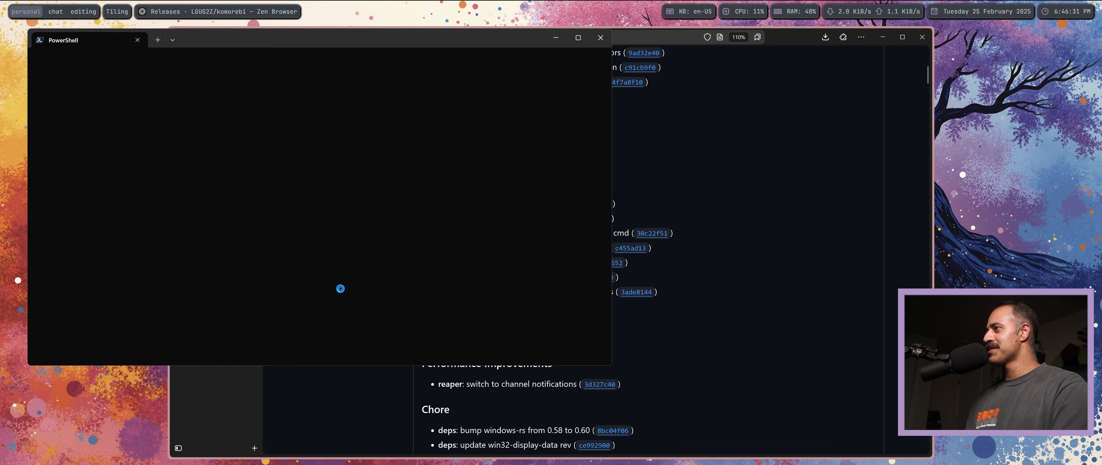
{"action": "key", "text": "alt+Tab"}
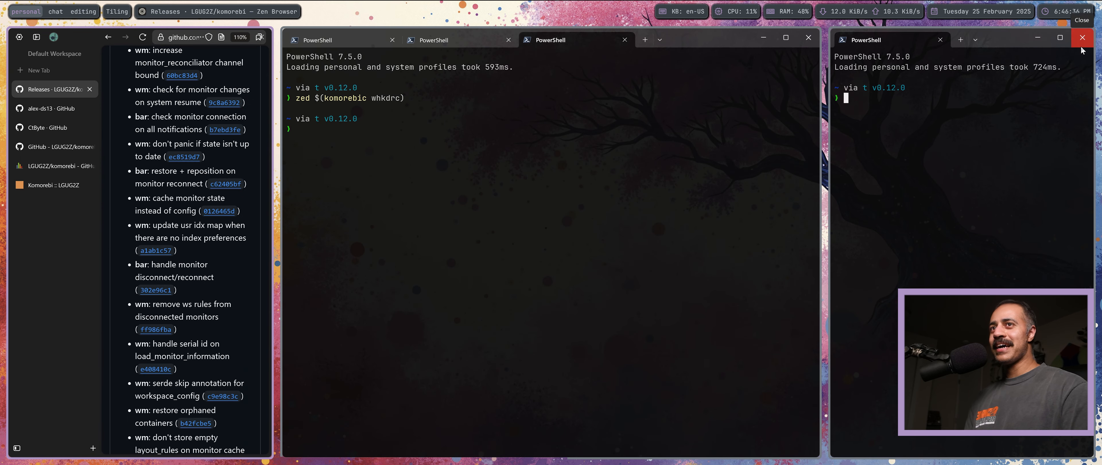
{"action": "left_click", "coordinate": [1082, 38]}
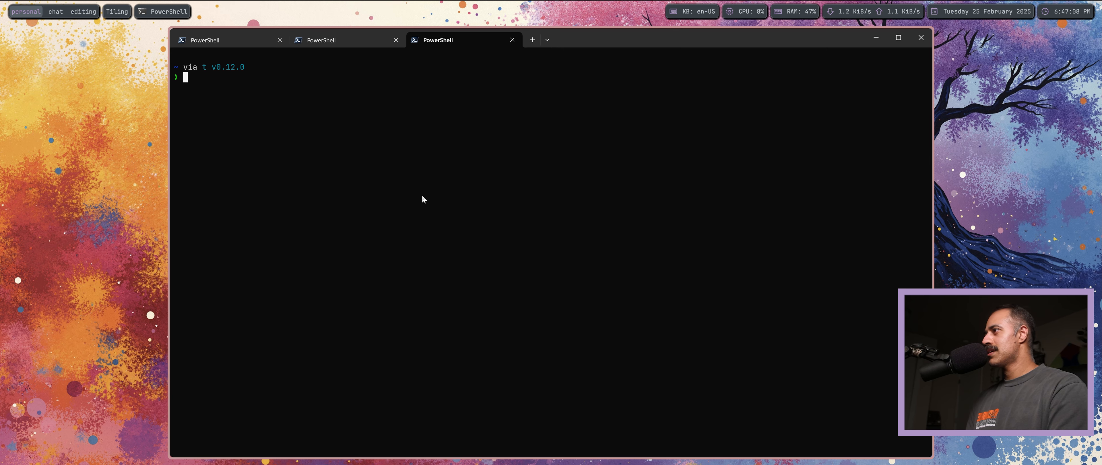
Copy the toggle-window-based-work-area-offset command name from the release's Features list, and show the PowerShell window alone in monocle mode.
{"action": "key", "text": "alt+shift+f"}
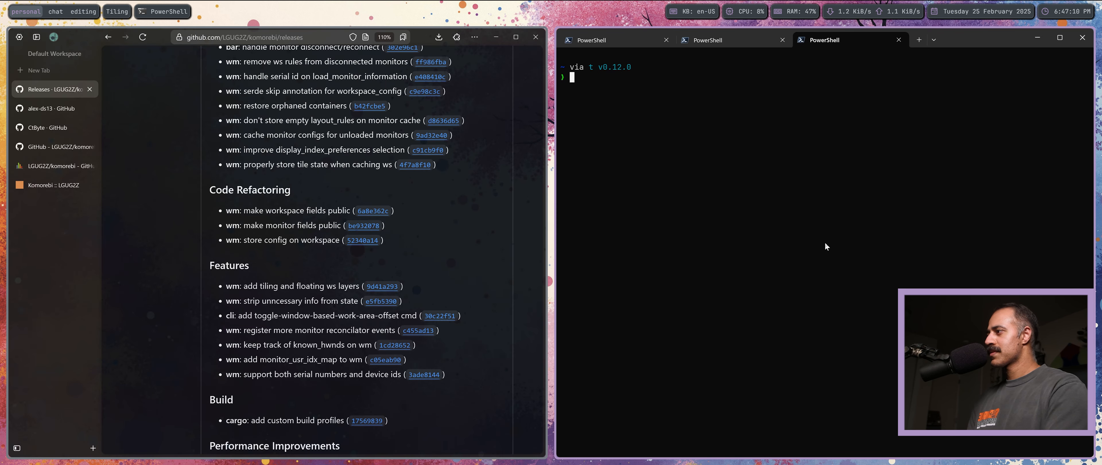
{"action": "key", "text": "alt+h"}
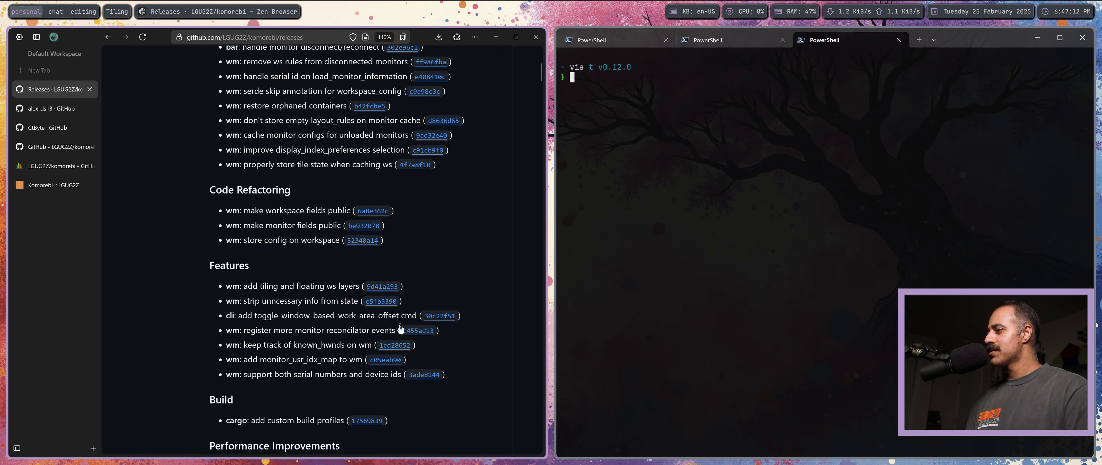
{"action": "left_click_drag", "start_coordinate": [387, 315], "coordinate": [268, 316]}
{"action": "right_click", "coordinate": [268, 316]}
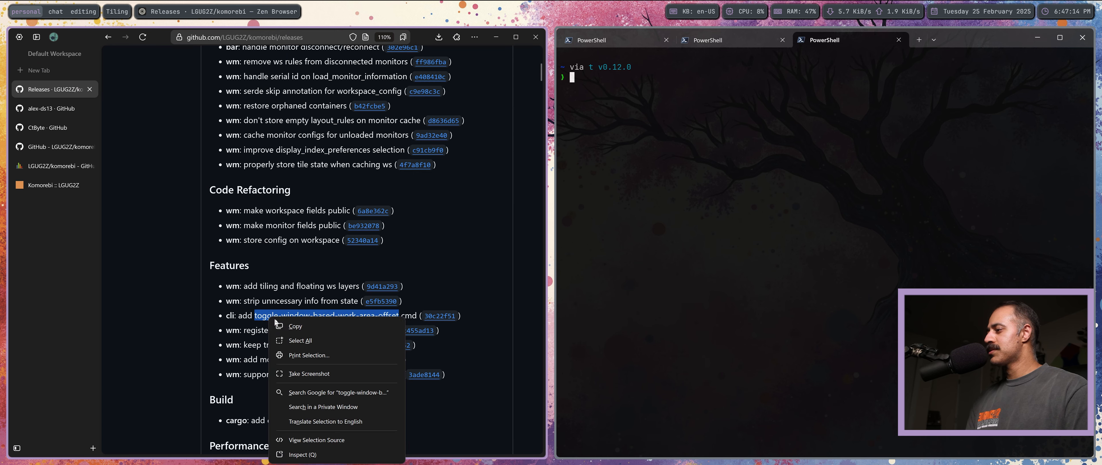
{"action": "left_click", "coordinate": [286, 327]}
{"action": "left_click", "coordinate": [755, 280]}
{"action": "key", "text": "alt+shift+f"}
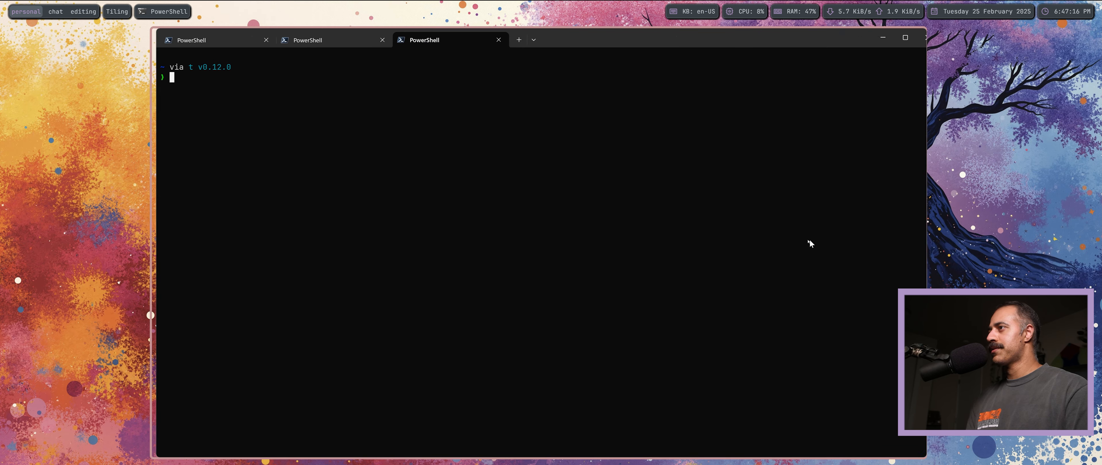
Run komorebic toggle-window-based-work-area-offset twice in PowerShell to switch the work area offset off and on again.
{"action": "type", "text": "komroebic"}
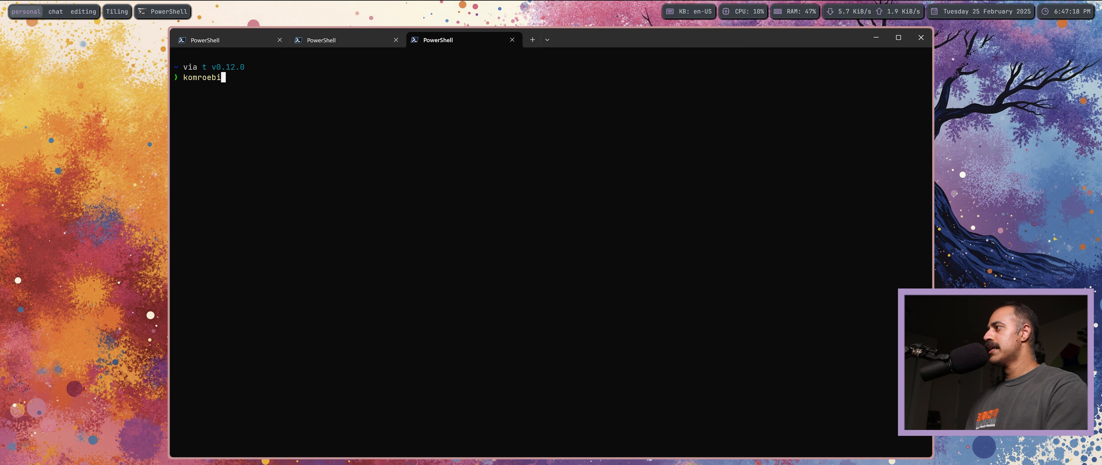
{"action": "key", "text": "BackSpace"}
{"action": "key", "text": "BackSpace"}
{"action": "key", "text": "BackSpace"}
{"action": "key", "text": "BackSpace"}
{"action": "key", "text": "BackSpace"}
{"action": "key", "text": "BackSpace"}
{"action": "type", "text": "orebic toggle-window-based-work-area-offset"}
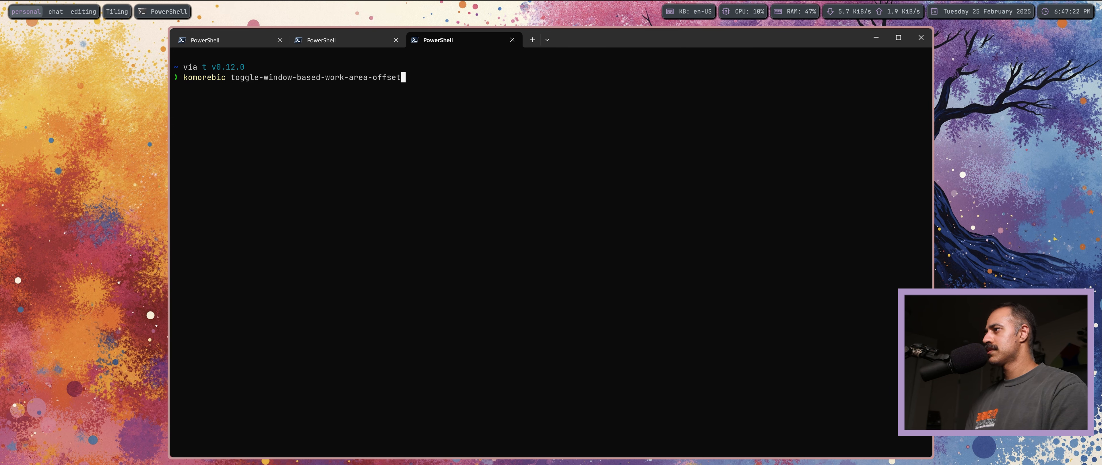
{"action": "key", "text": "Return"}
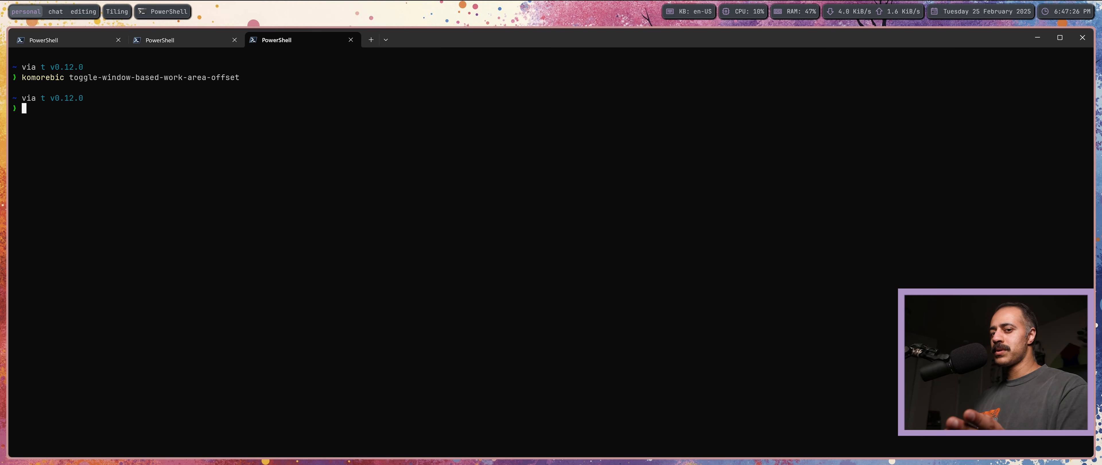
{"action": "key", "text": "Up"}
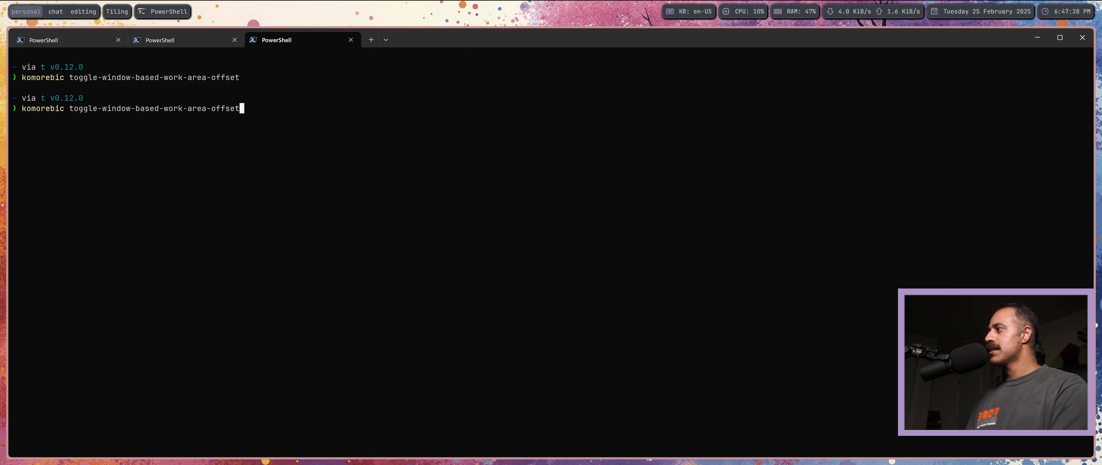
{"action": "key", "text": "Return"}
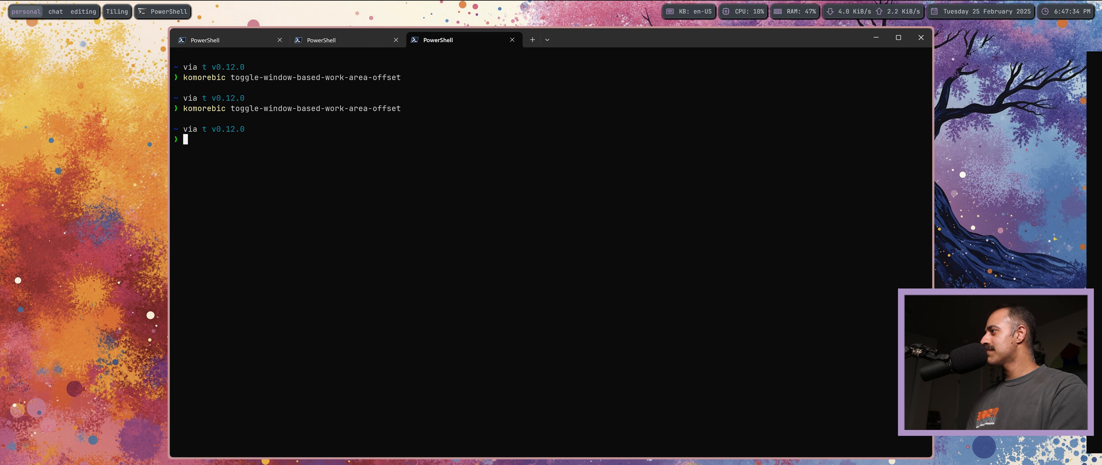
Take the PowerShell window out of monocle mode and put the browser's releases page into monocle mode instead.
{"action": "key", "text": "alt+shift+f"}
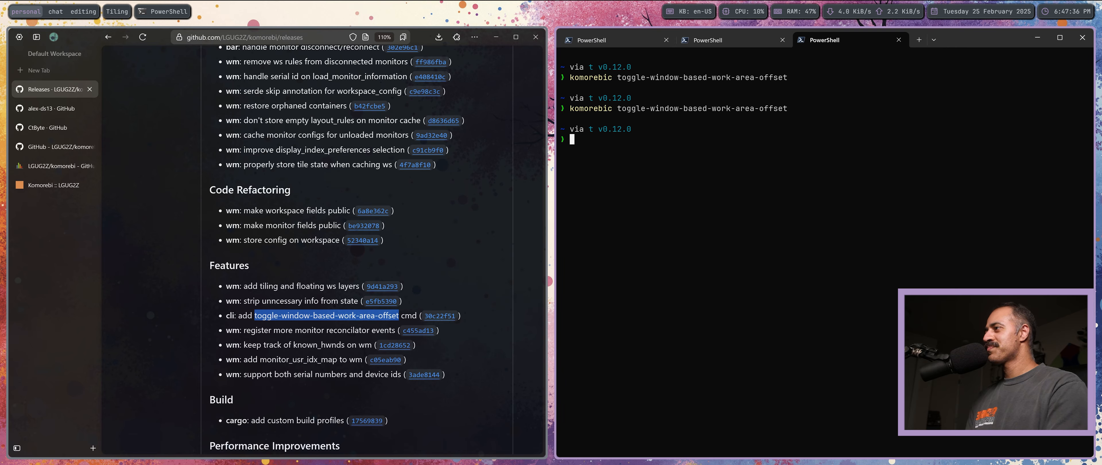
{"action": "key", "text": "alt+h"}
{"action": "key", "text": "alt+shift+f"}
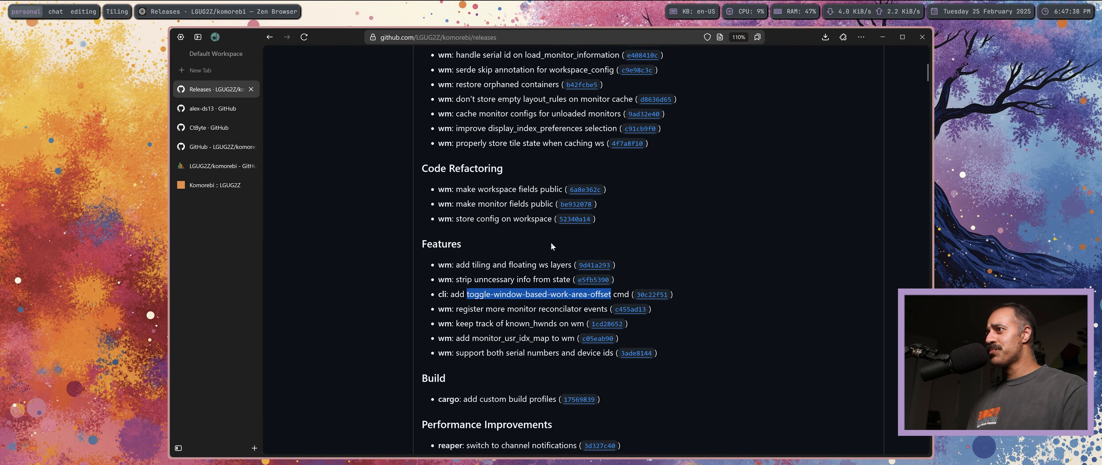
Open the komorebi repository's main page and look through its README, including the Community section.
{"action": "scroll", "coordinate": [551, 247], "scroll_direction": "up", "scroll_amount": 10}
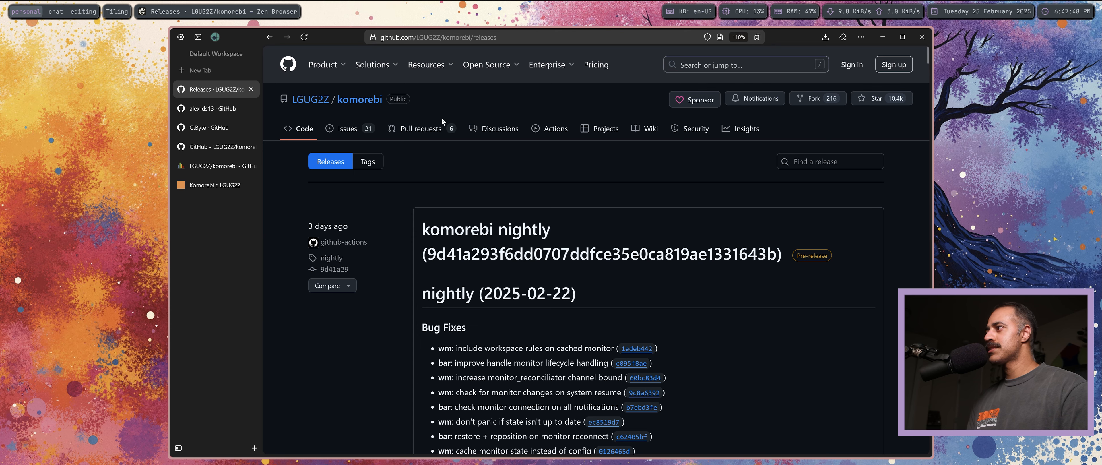
{"action": "left_click", "coordinate": [362, 101]}
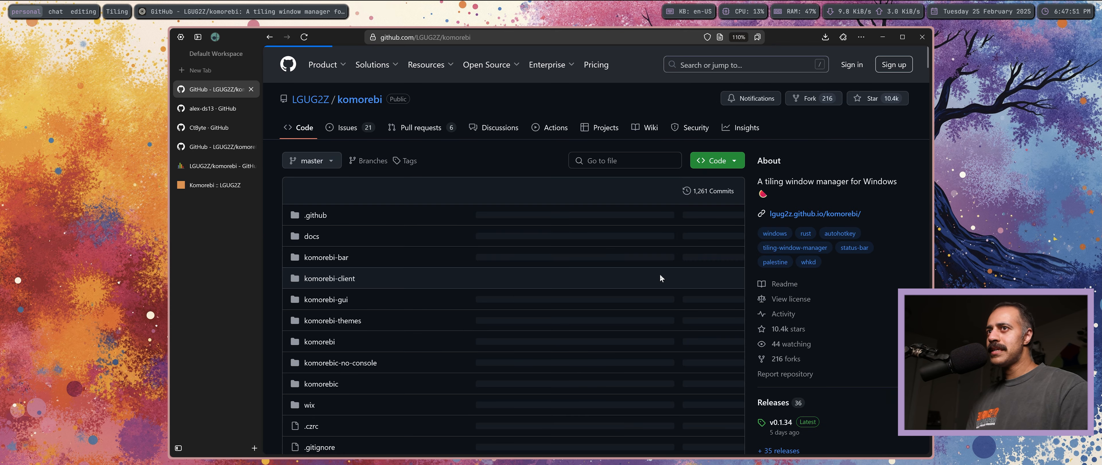
{"action": "scroll", "coordinate": [478, 316], "scroll_direction": "down", "scroll_amount": 10}
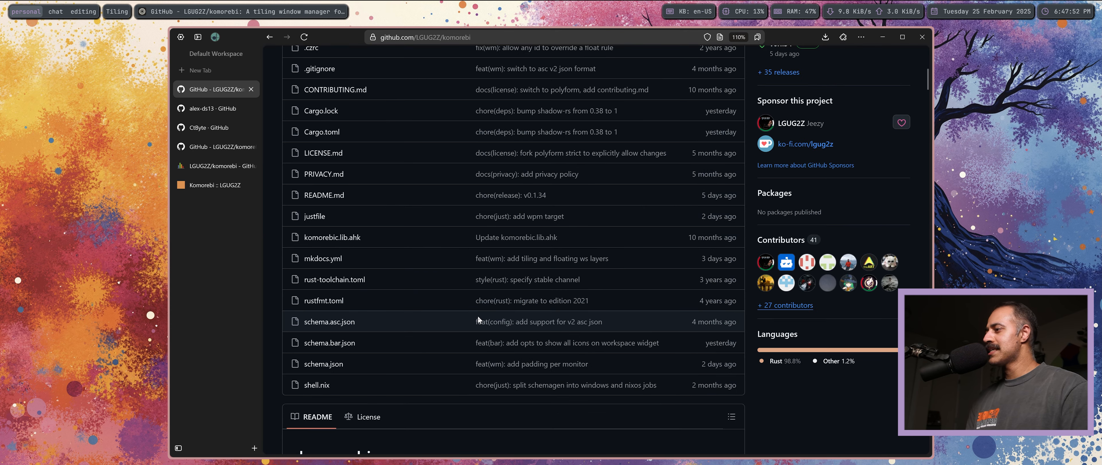
{"action": "scroll", "coordinate": [478, 315], "scroll_direction": "down", "scroll_amount": 10}
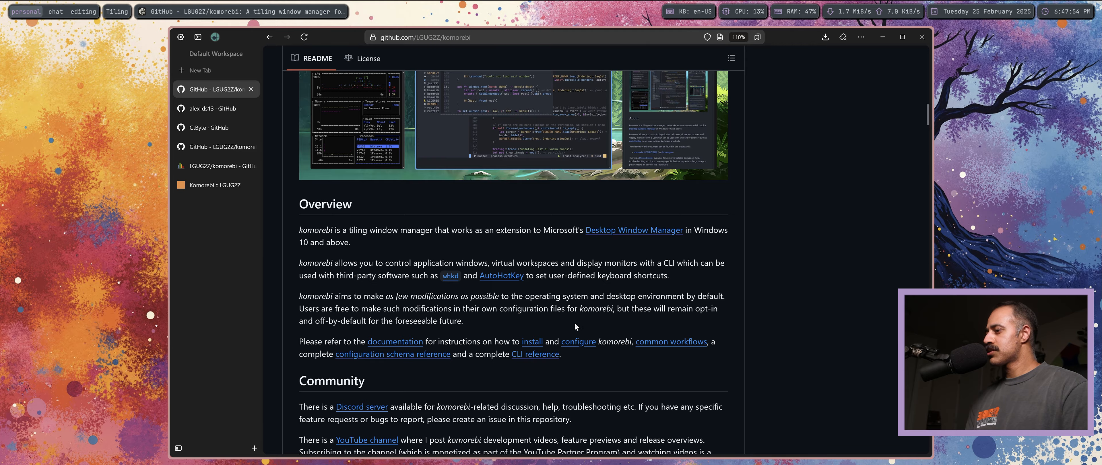
{"action": "scroll", "coordinate": [574, 320], "scroll_direction": "down", "scroll_amount": 6}
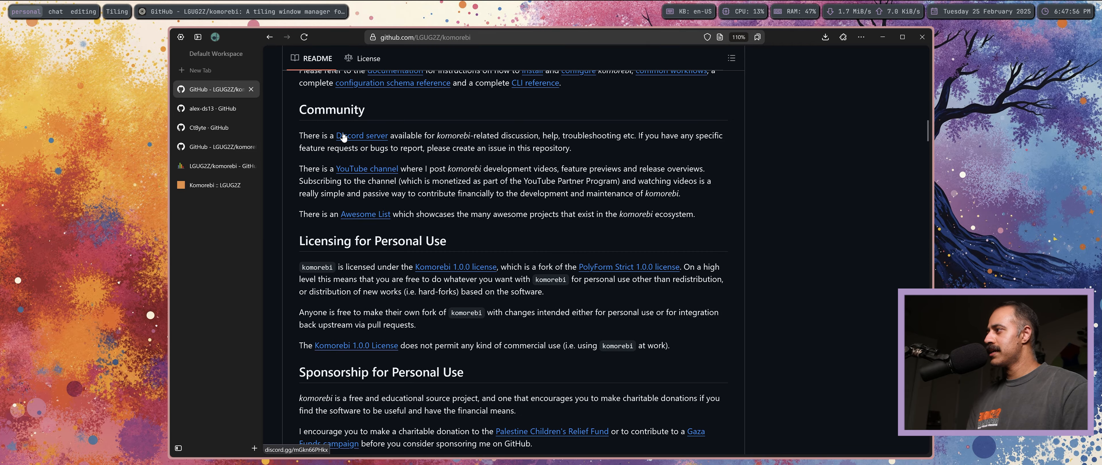
{"action": "scroll", "coordinate": [545, 398], "scroll_direction": "up", "scroll_amount": 15}
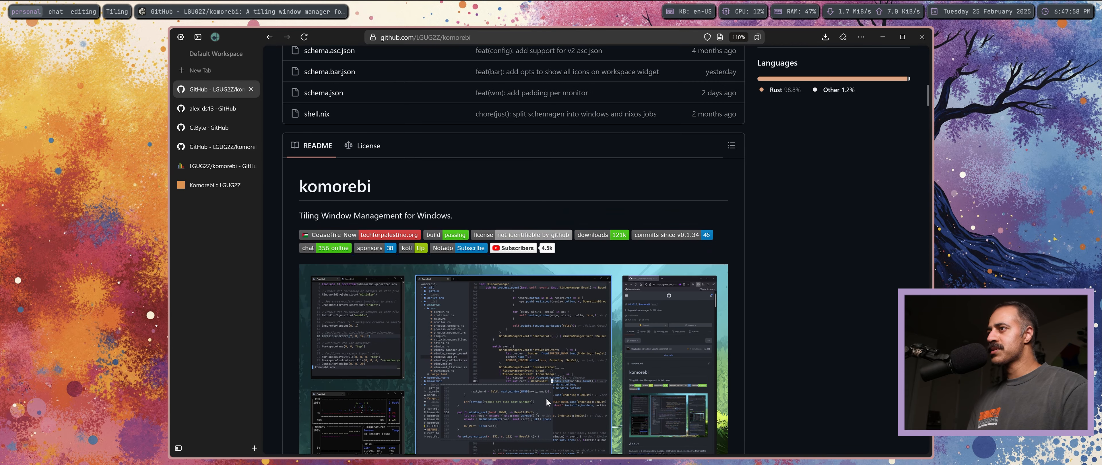
{"action": "scroll", "coordinate": [546, 398], "scroll_direction": "up", "scroll_amount": 10}
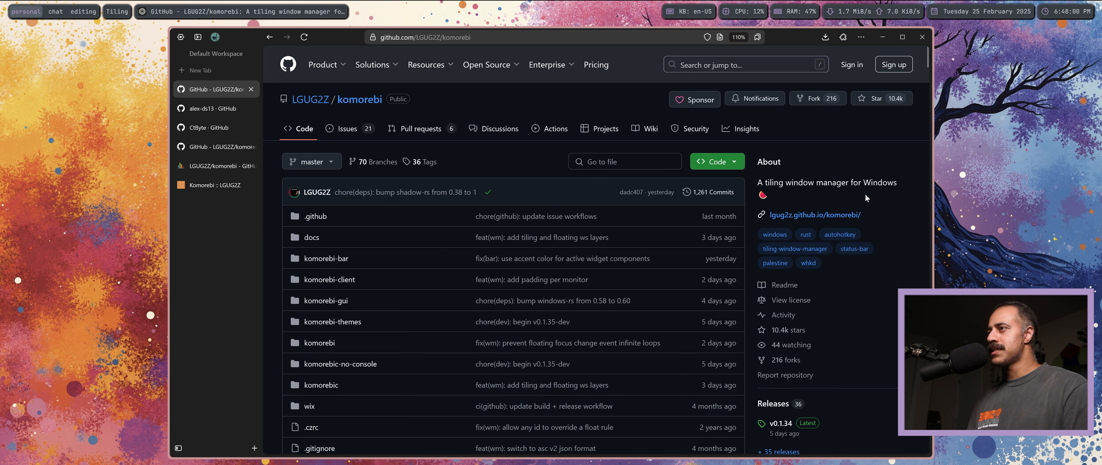
Open the maintainer's GitHub profile and Sponsors page, and examine the list of current sponsors.
{"action": "left_click", "coordinate": [314, 101]}
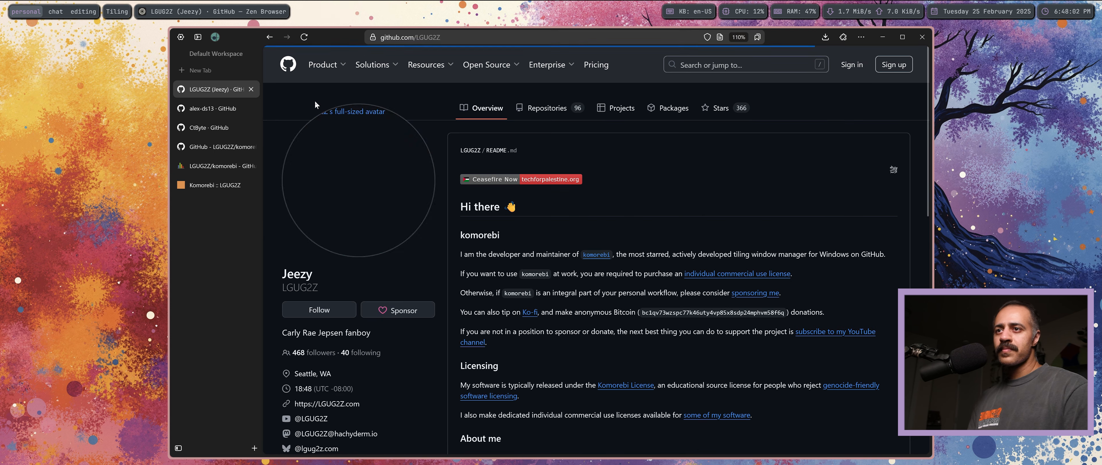
{"action": "scroll", "coordinate": [717, 367], "scroll_direction": "down", "scroll_amount": 6}
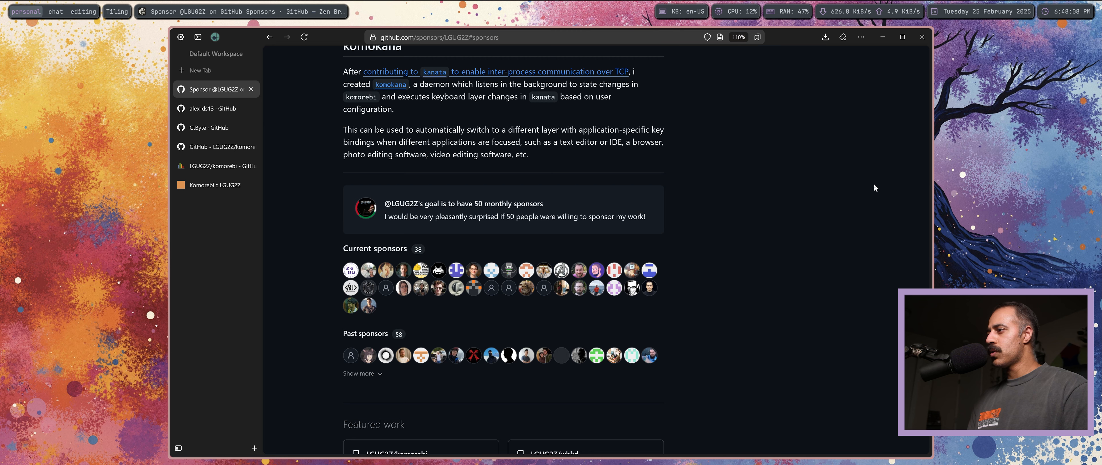
{"action": "scroll", "coordinate": [806, 276], "scroll_direction": "up", "scroll_amount": 1}
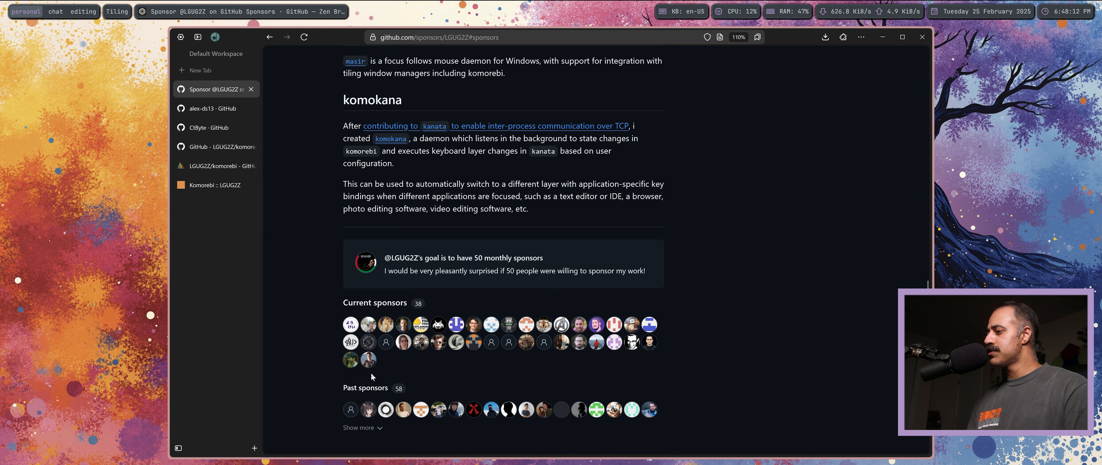
{"action": "mouse_move", "coordinate": [350, 370]}
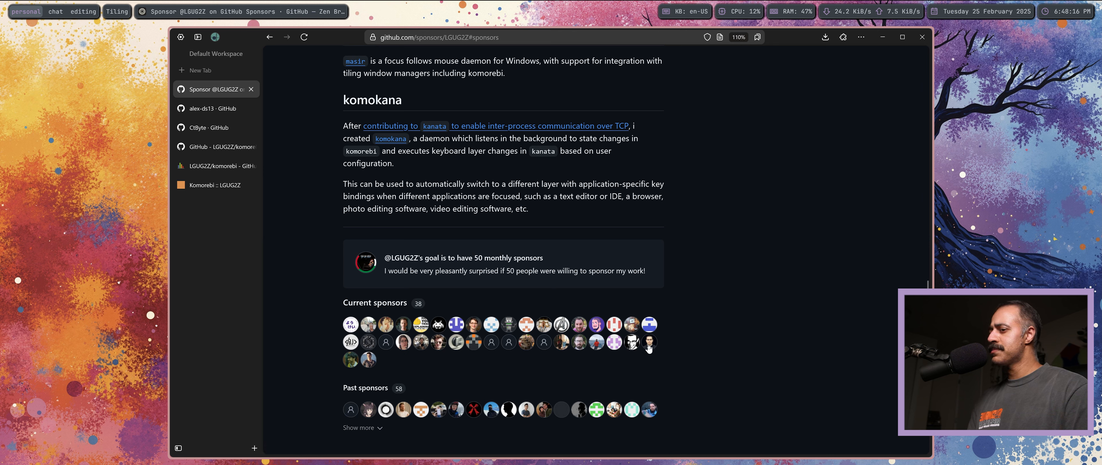
{"action": "mouse_move", "coordinate": [644, 348]}
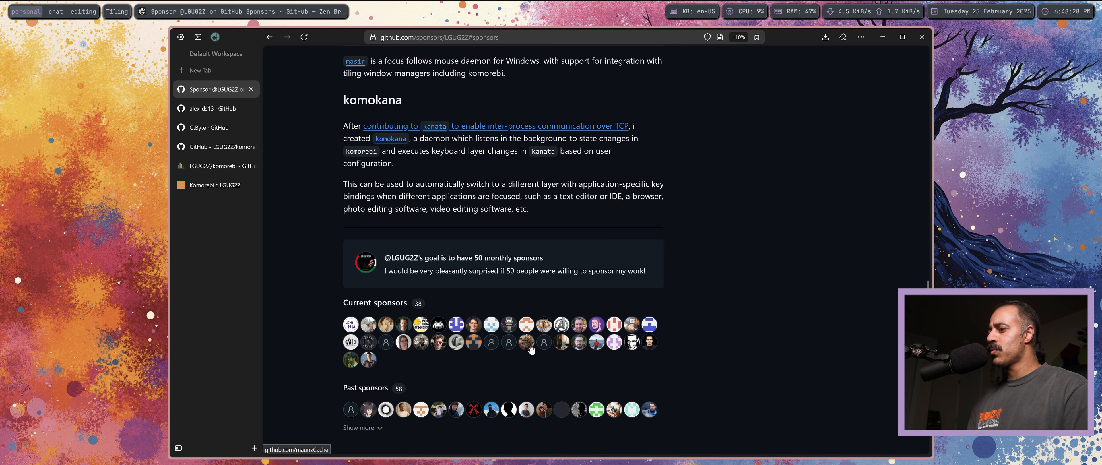
{"action": "mouse_move", "coordinate": [530, 349]}
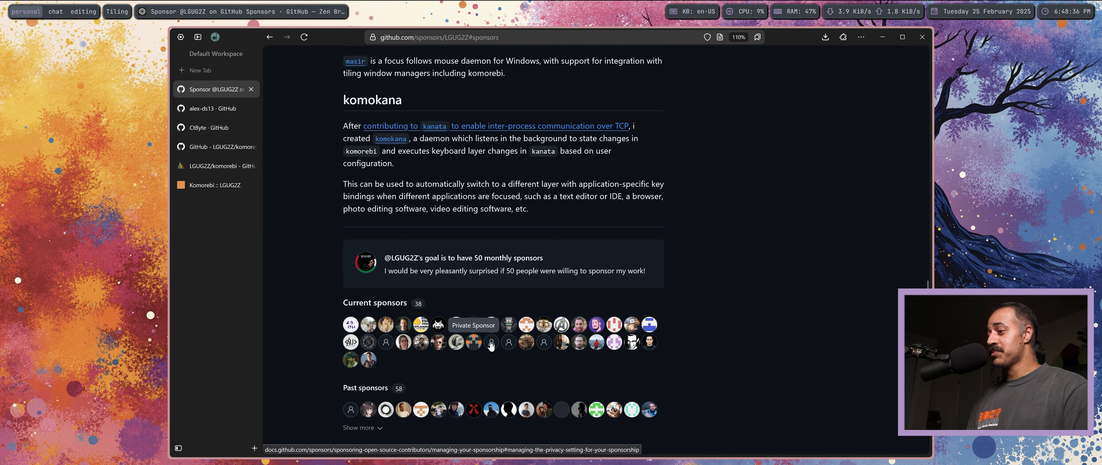
{"action": "mouse_move", "coordinate": [479, 347]}
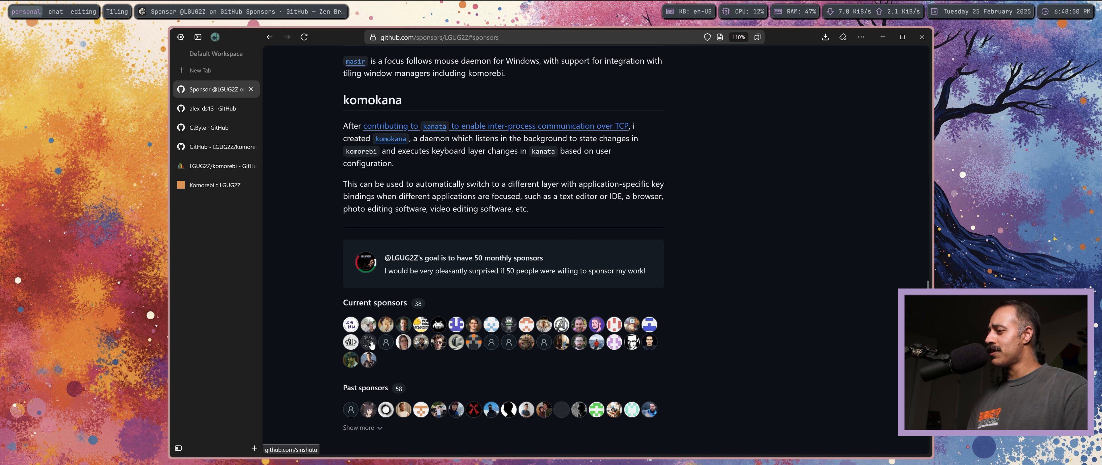
{"action": "mouse_move", "coordinate": [370, 342]}
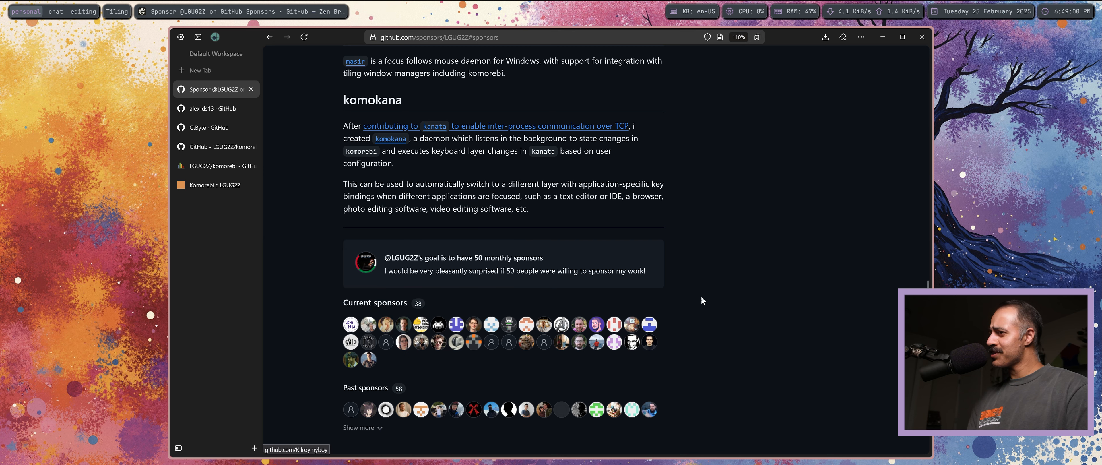
Preview the profile cards of several accounts in the Current sponsors list.
{"action": "mouse_move", "coordinate": [653, 330]}
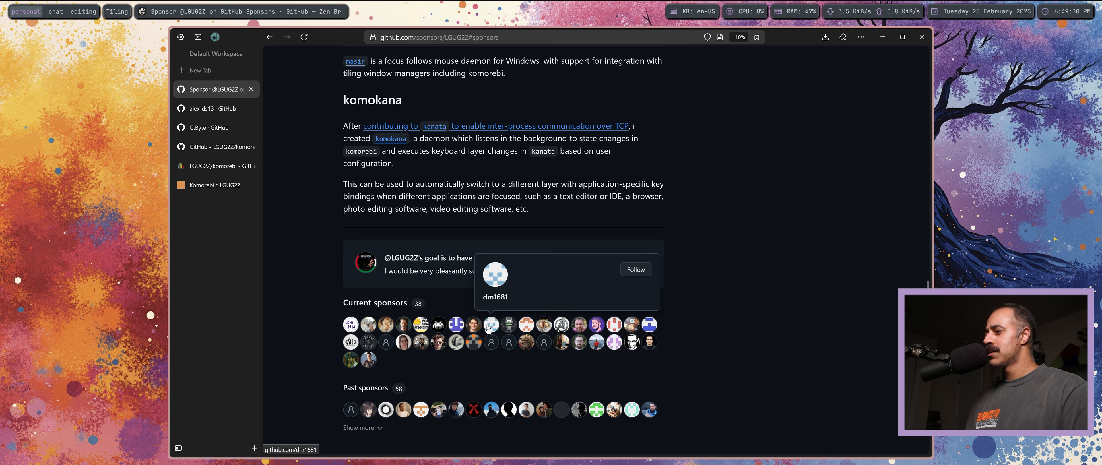
{"action": "mouse_move", "coordinate": [480, 326]}
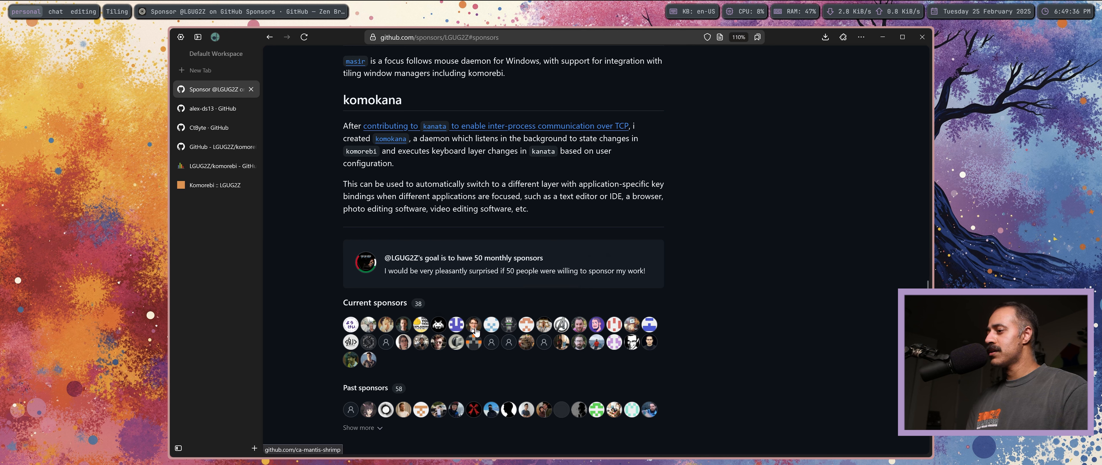
{"action": "mouse_move", "coordinate": [459, 327]}
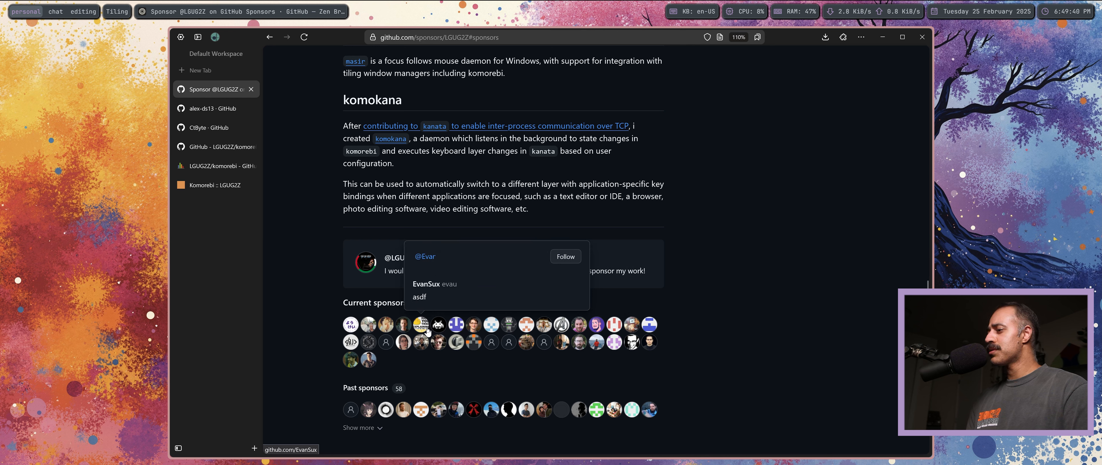
{"action": "mouse_move", "coordinate": [409, 328]}
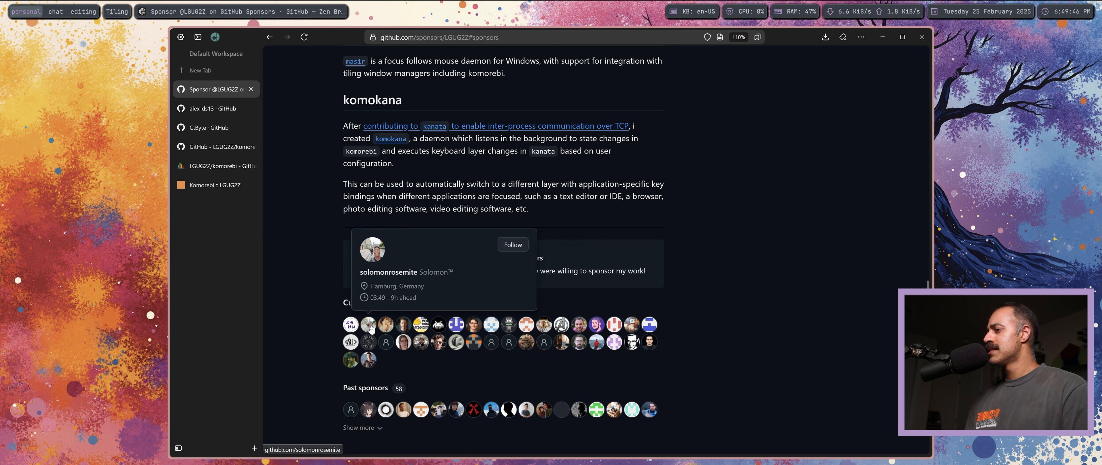
{"action": "mouse_move", "coordinate": [354, 328]}
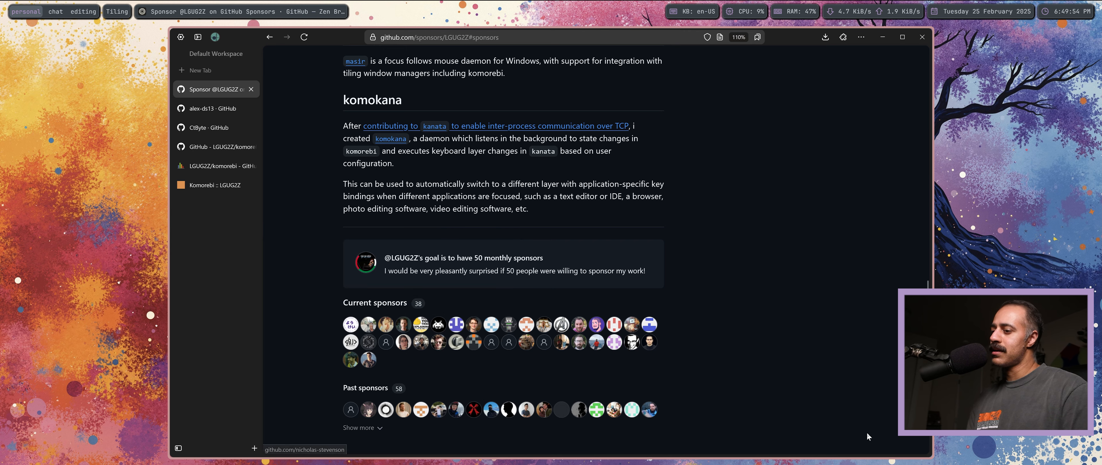
Return to the start of the Sponsors page and compare its one-time tiers with its monthly tiers.
{"action": "left_click", "coordinate": [635, 283]}
{"action": "scroll", "coordinate": [635, 288], "scroll_direction": "down", "scroll_amount": 3}
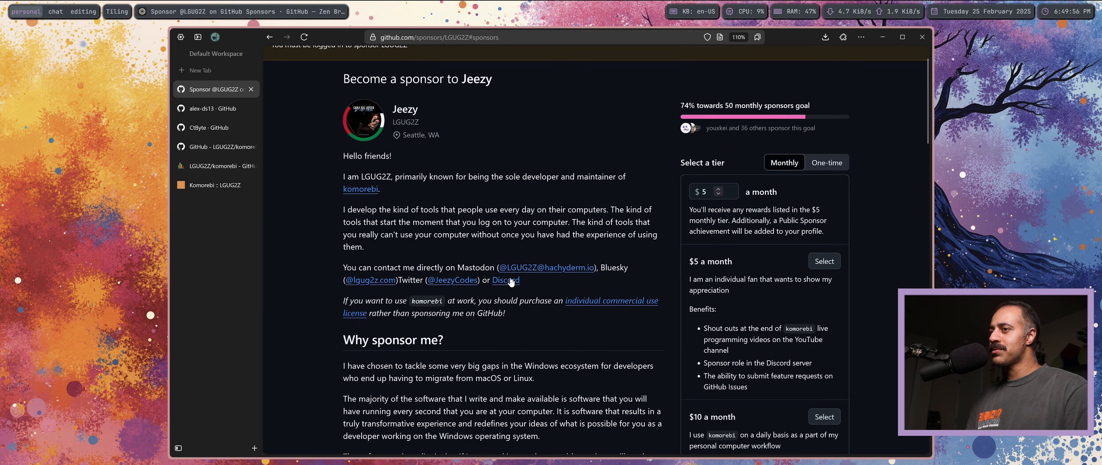
{"action": "scroll", "coordinate": [481, 261], "scroll_direction": "up", "scroll_amount": 3}
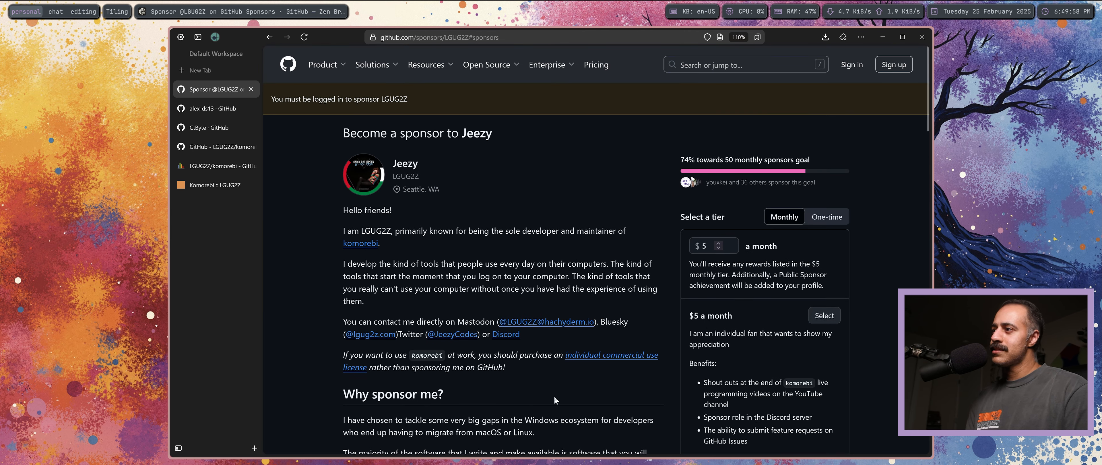
{"action": "scroll", "coordinate": [900, 263], "scroll_direction": "down", "scroll_amount": 1}
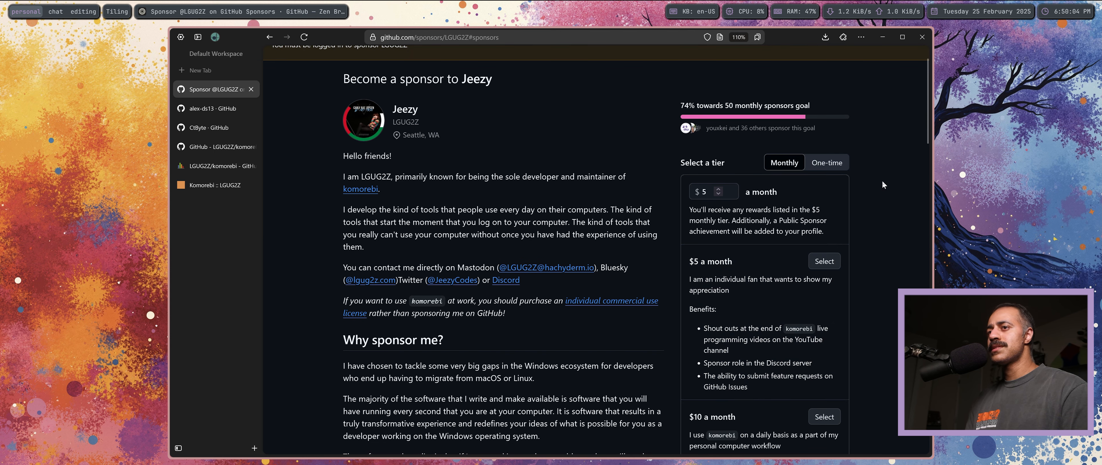
{"action": "left_click", "coordinate": [826, 165]}
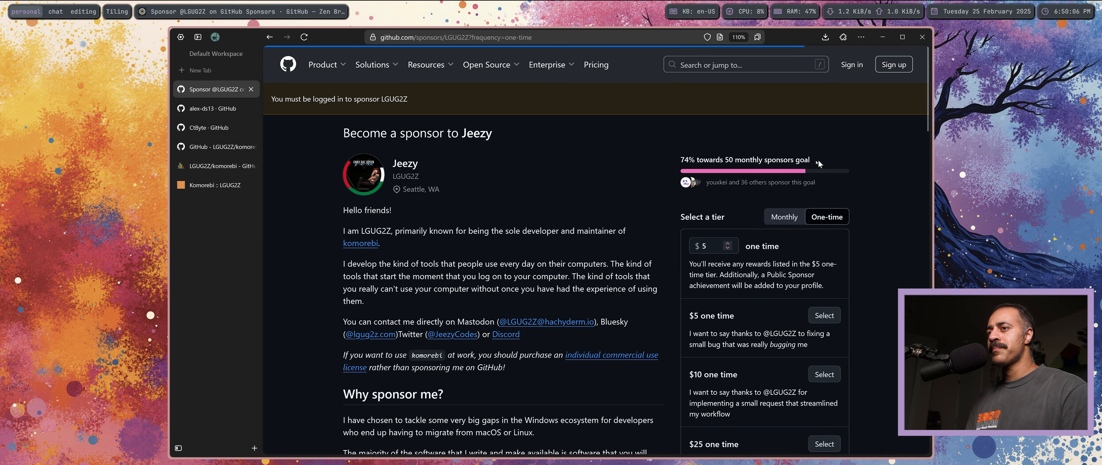
{"action": "left_click", "coordinate": [785, 219]}
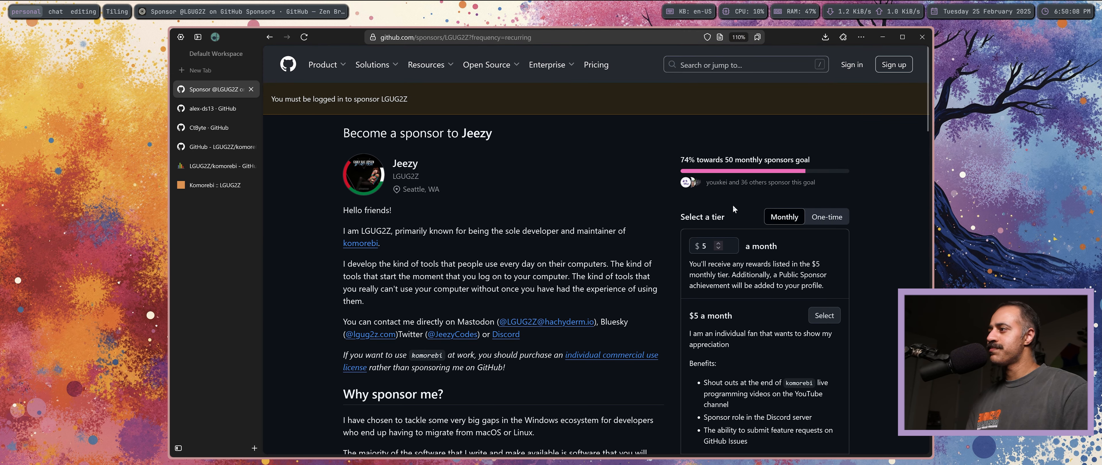
Review the Sponsors page's project descriptions, sponsor lists and the benefits of the $5 and $10 monthly tiers.
{"action": "scroll", "coordinate": [517, 220], "scroll_direction": "down", "scroll_amount": 7}
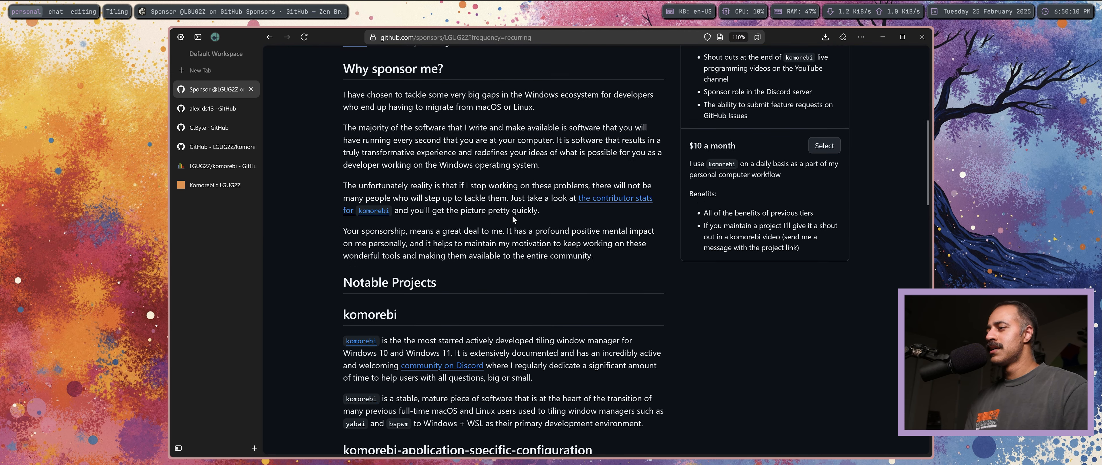
{"action": "scroll", "coordinate": [512, 219], "scroll_direction": "down", "scroll_amount": 15}
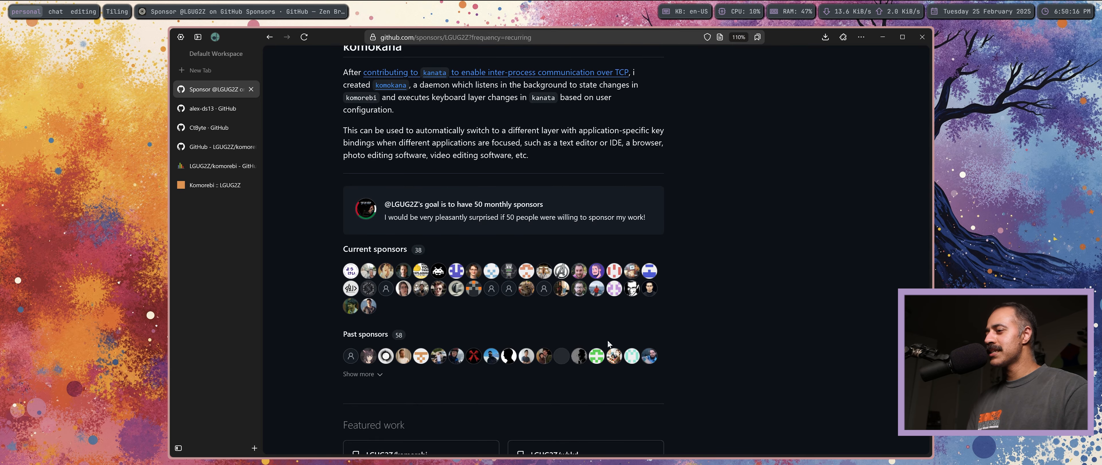
{"action": "key", "text": "Home"}
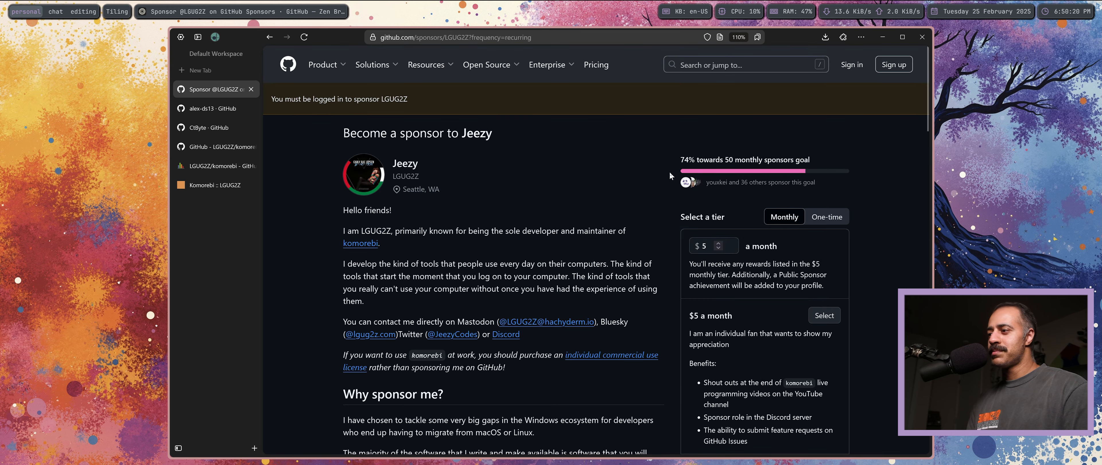
{"action": "scroll", "coordinate": [590, 199], "scroll_direction": "down", "scroll_amount": 4}
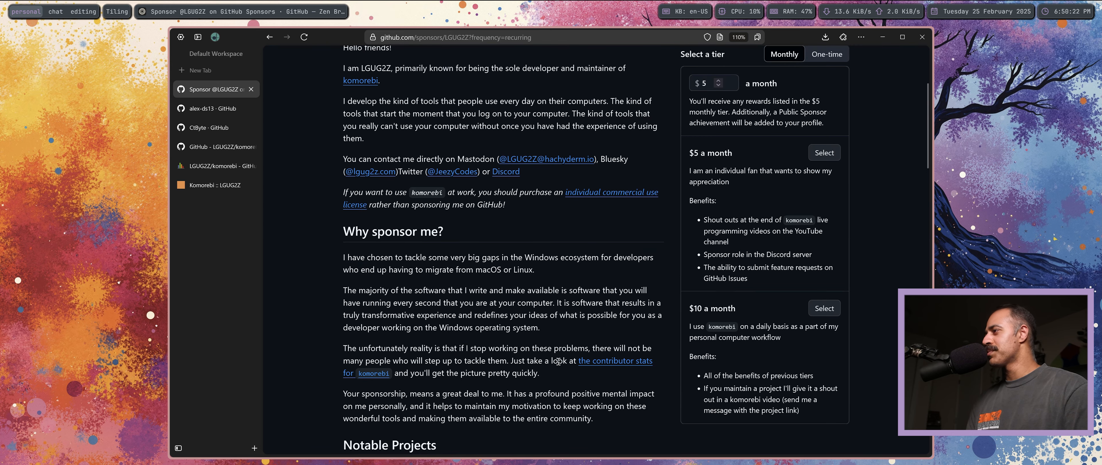
{"action": "scroll", "coordinate": [556, 344], "scroll_direction": "up", "scroll_amount": 4}
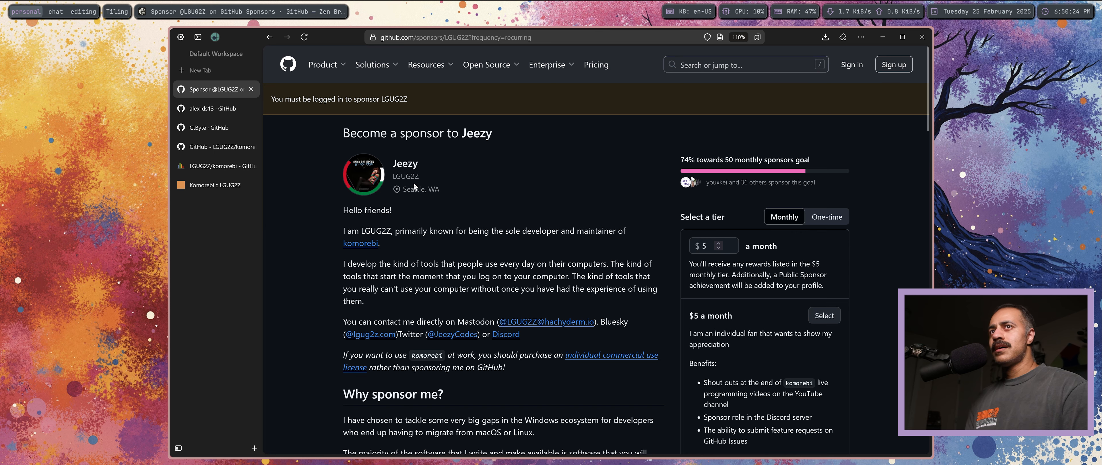
Open the maintainer's GitHub profile from the Sponsors page and look through its README for the support, licensing and contact links.
{"action": "mouse_move", "coordinate": [410, 173]}
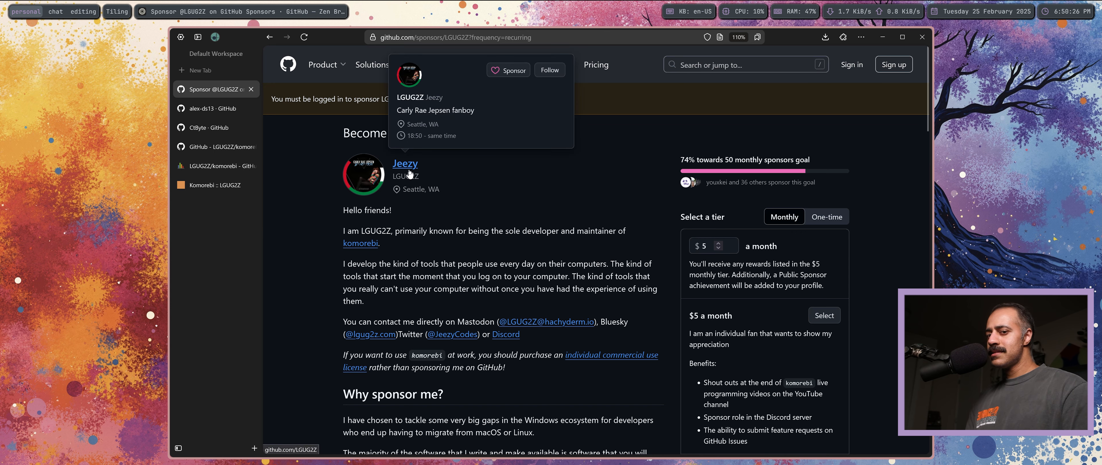
{"action": "left_click", "coordinate": [409, 173]}
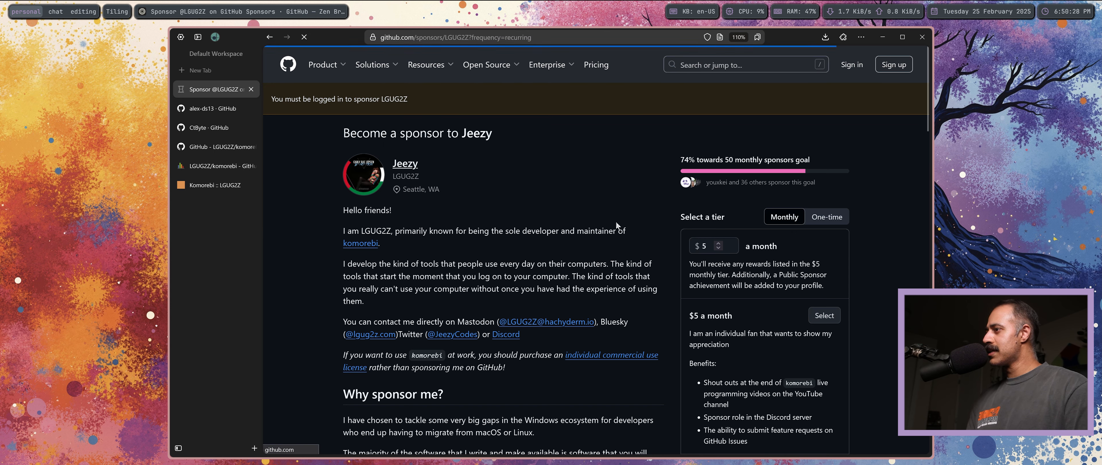
{"action": "scroll", "coordinate": [647, 218], "scroll_direction": "down", "scroll_amount": 5}
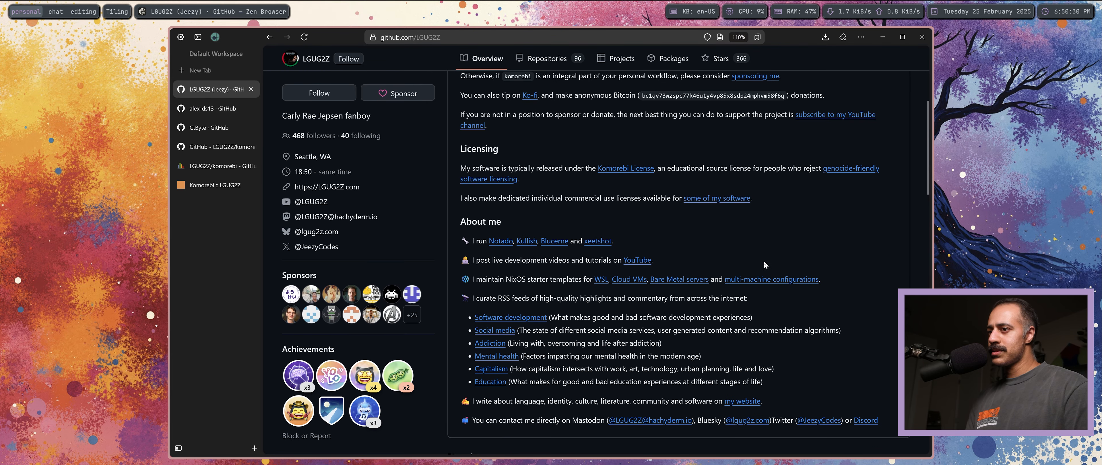
{"action": "scroll", "coordinate": [720, 245], "scroll_direction": "up", "scroll_amount": 5}
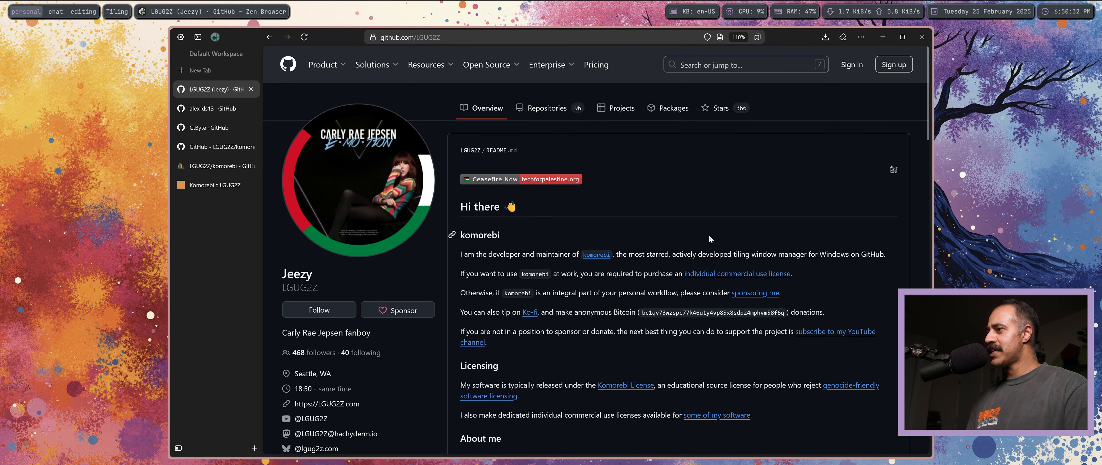
Open the komorebi repository from the profile README and examine its README's badges, screenshot and Overview section.
{"action": "left_click", "coordinate": [598, 257]}
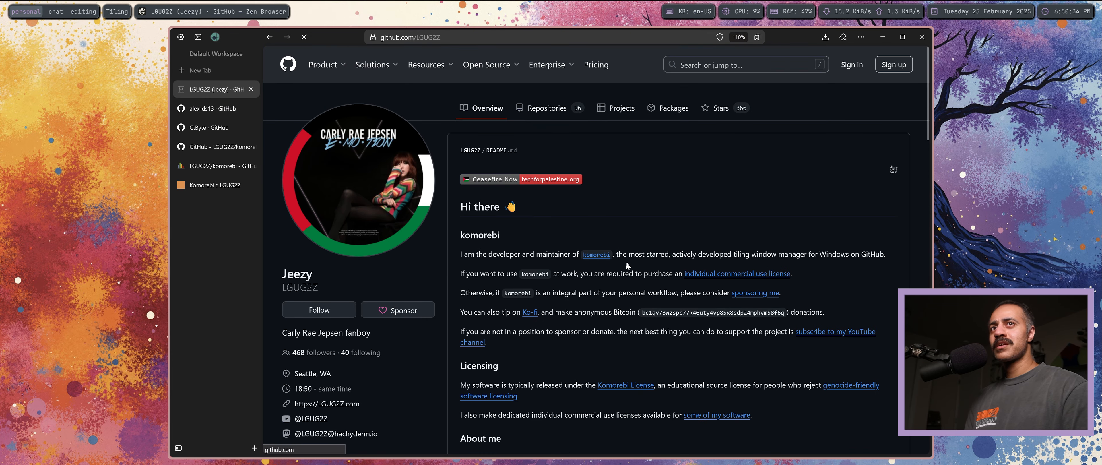
{"action": "scroll", "coordinate": [510, 272], "scroll_direction": "down", "scroll_amount": 10}
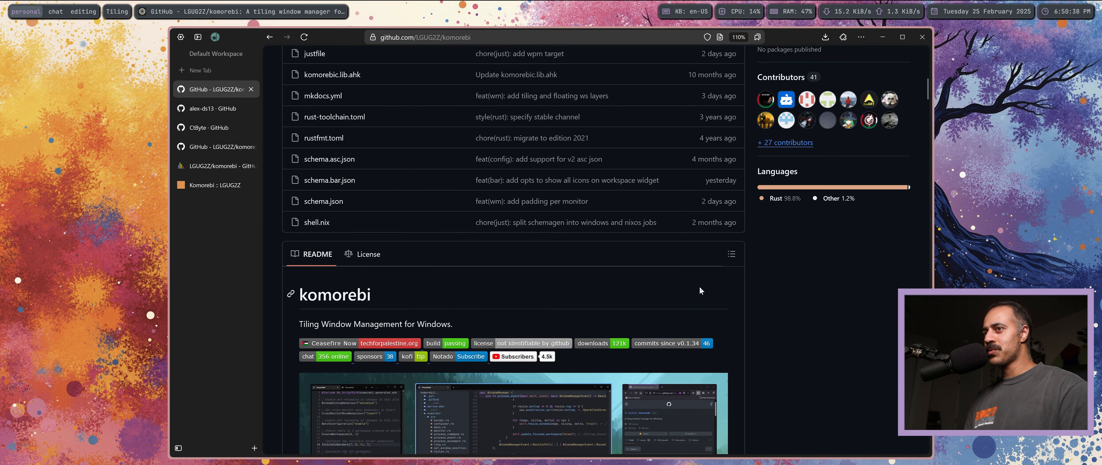
{"action": "scroll", "coordinate": [710, 294], "scroll_direction": "down", "scroll_amount": 10}
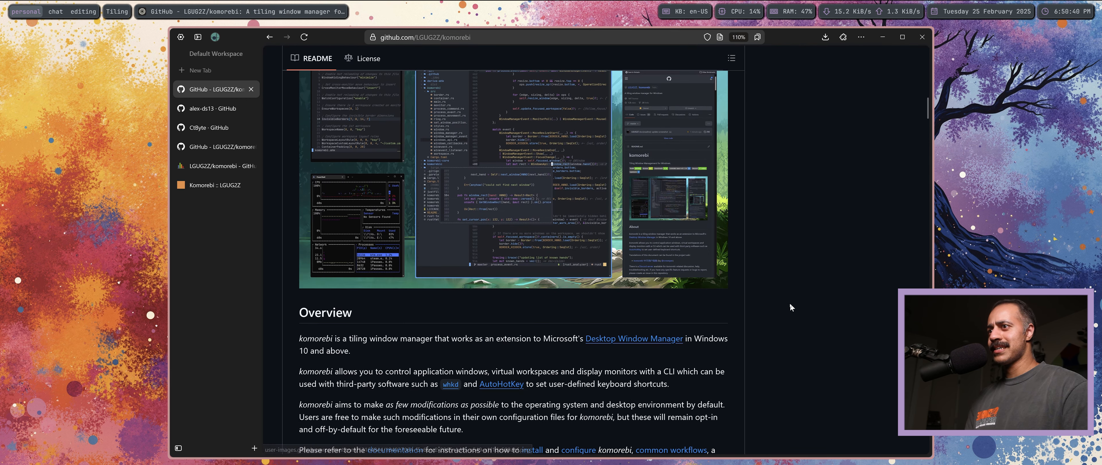
{"action": "scroll", "coordinate": [765, 304], "scroll_direction": "up", "scroll_amount": 10}
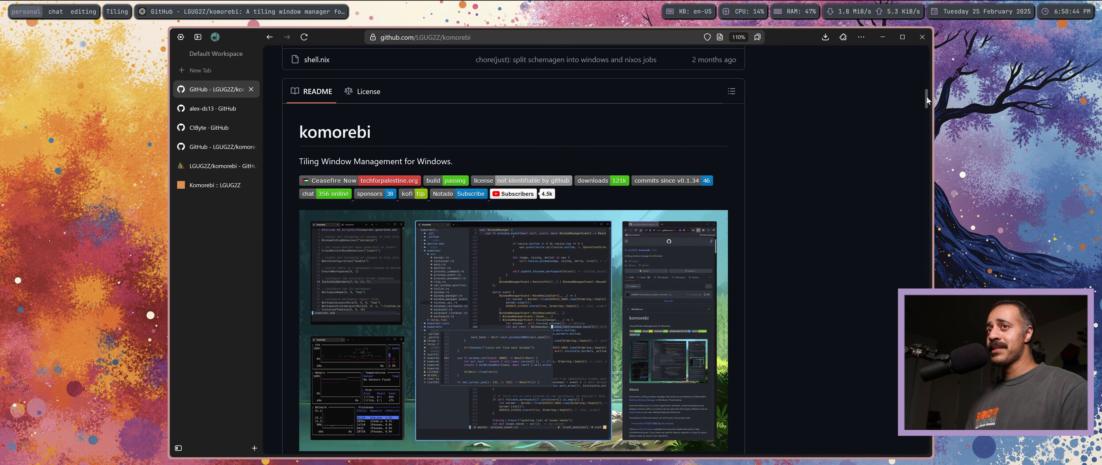
{"action": "left_click_drag", "start_coordinate": [926, 97], "coordinate": [921, 99]}
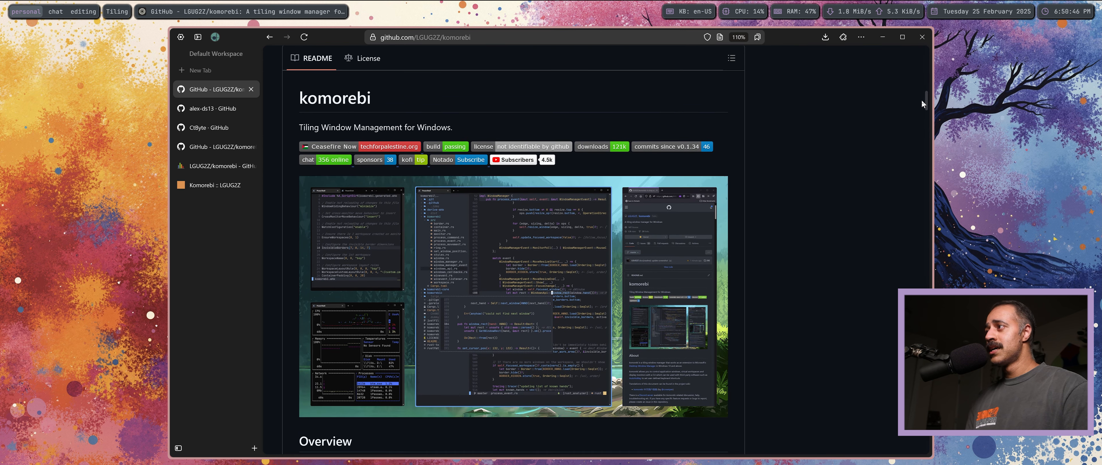